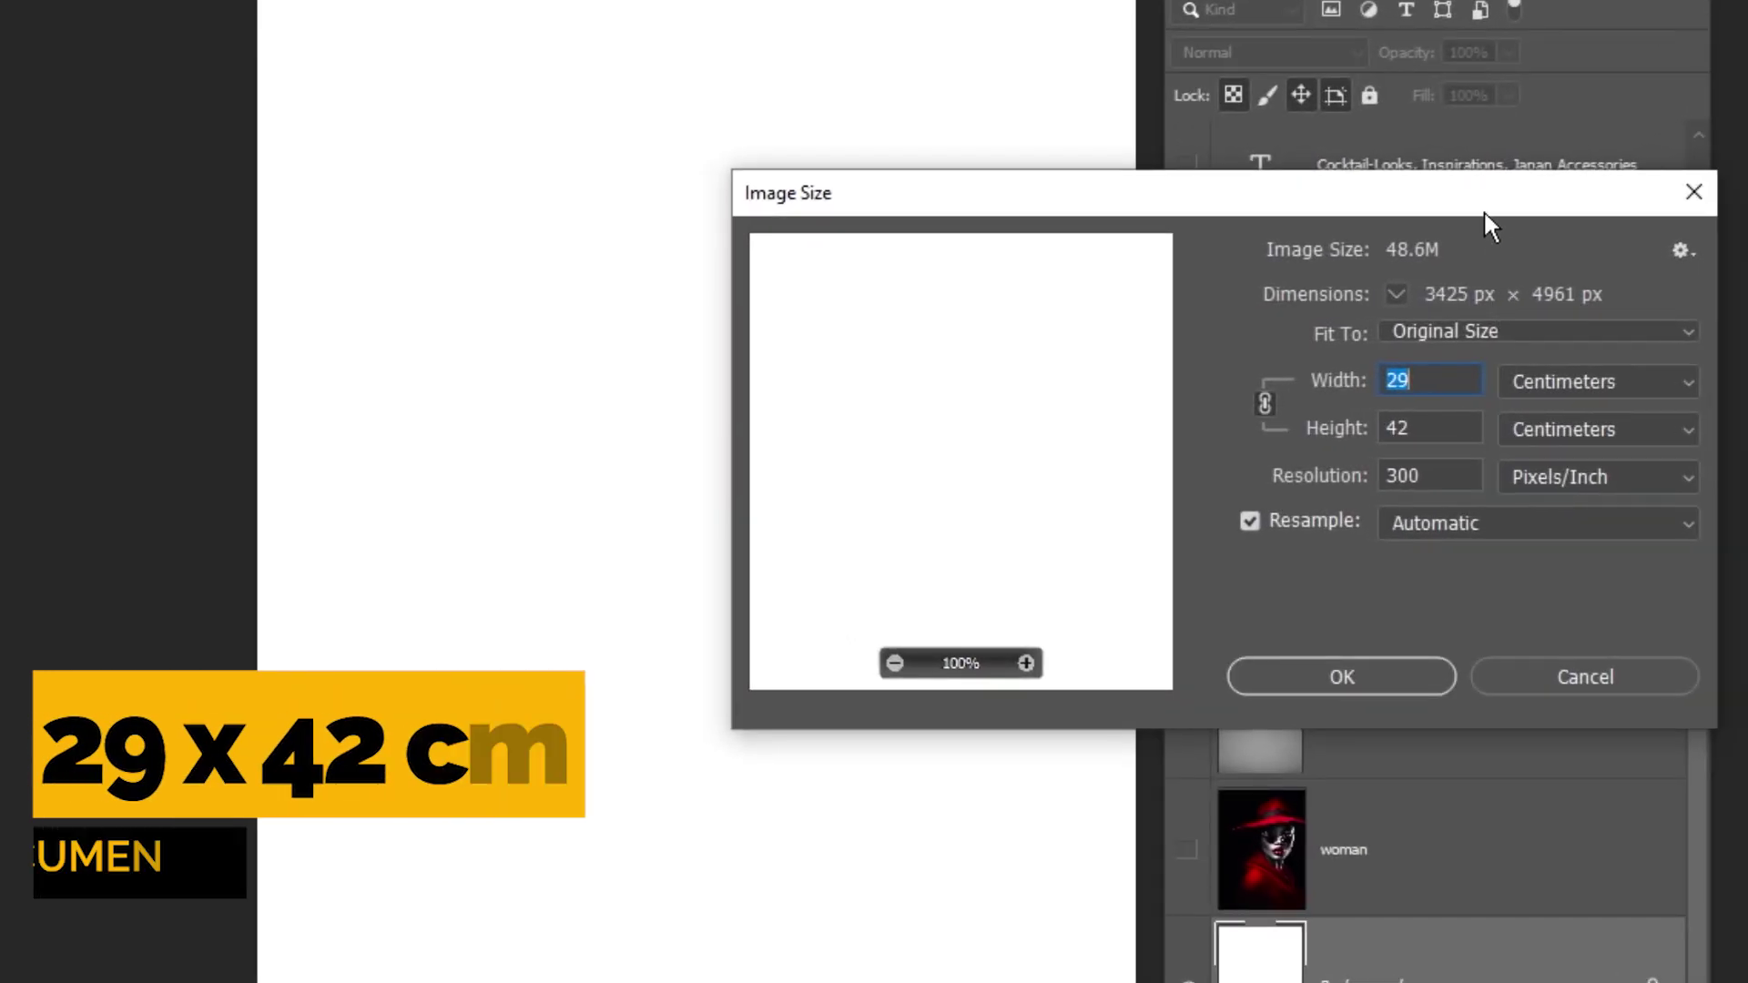
Accept the 29 × 42 cm page size and add a solid colour fill layer in black (#000000).
left_click_drag(1484, 209, 820, 209)
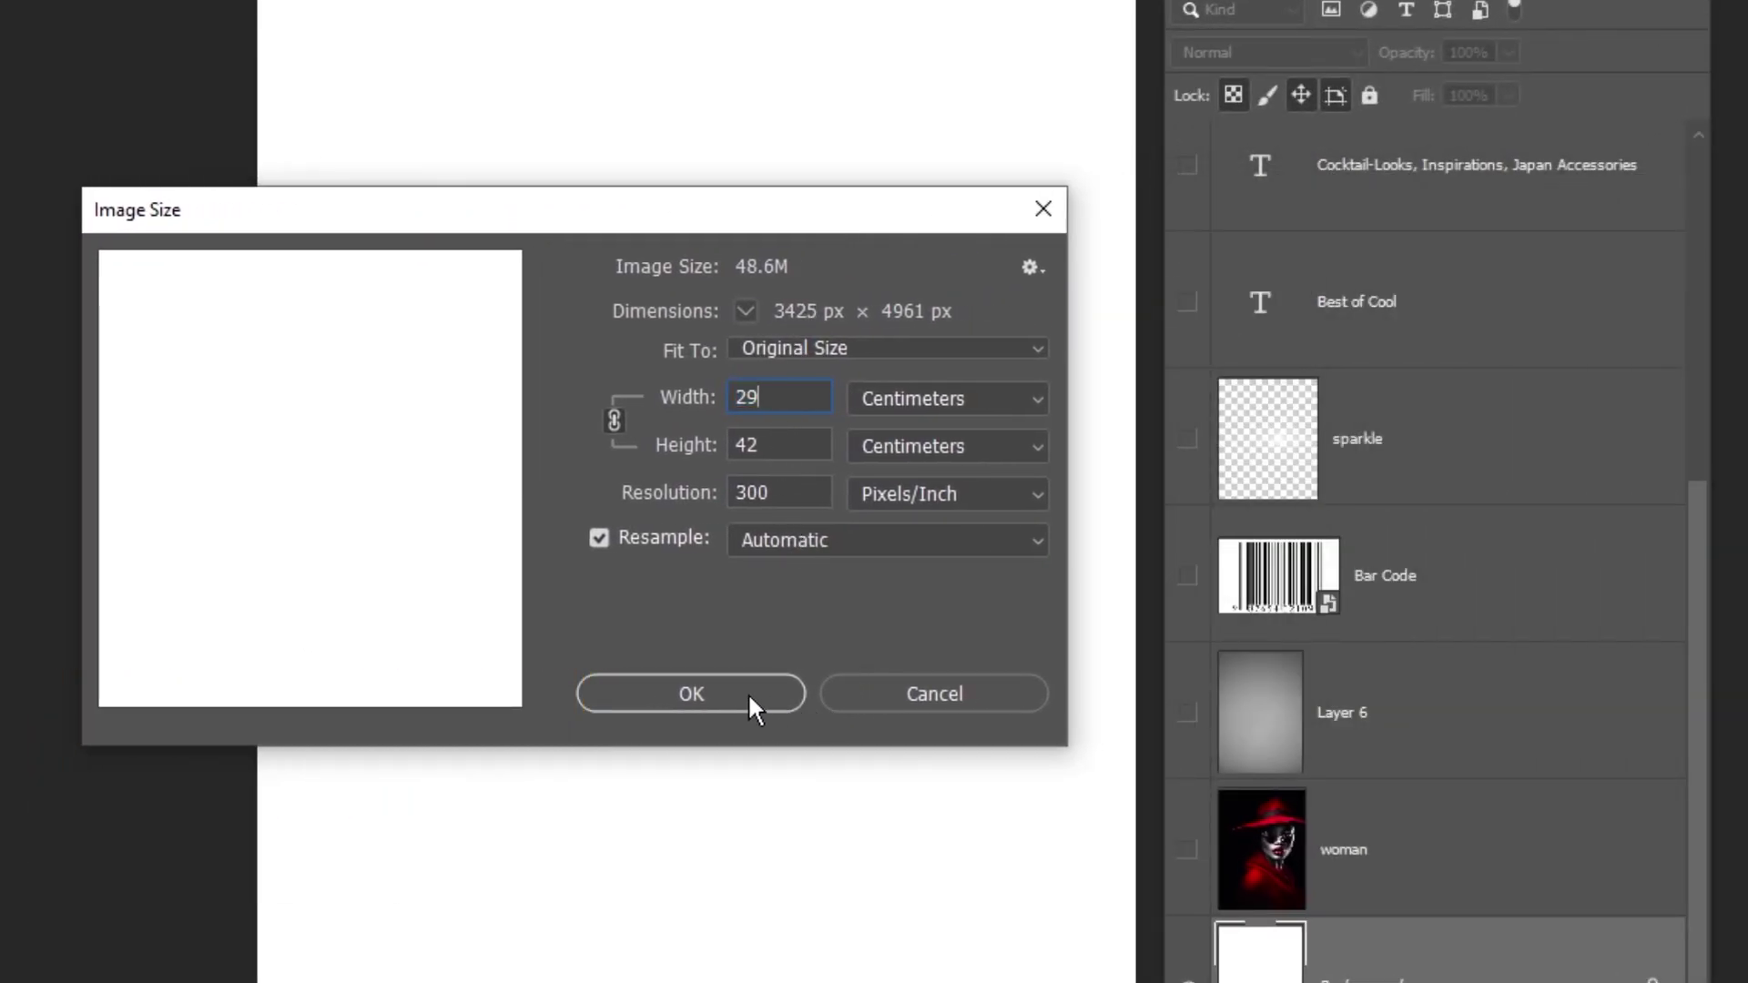
left_click(691, 693)
left_click(1108, 836)
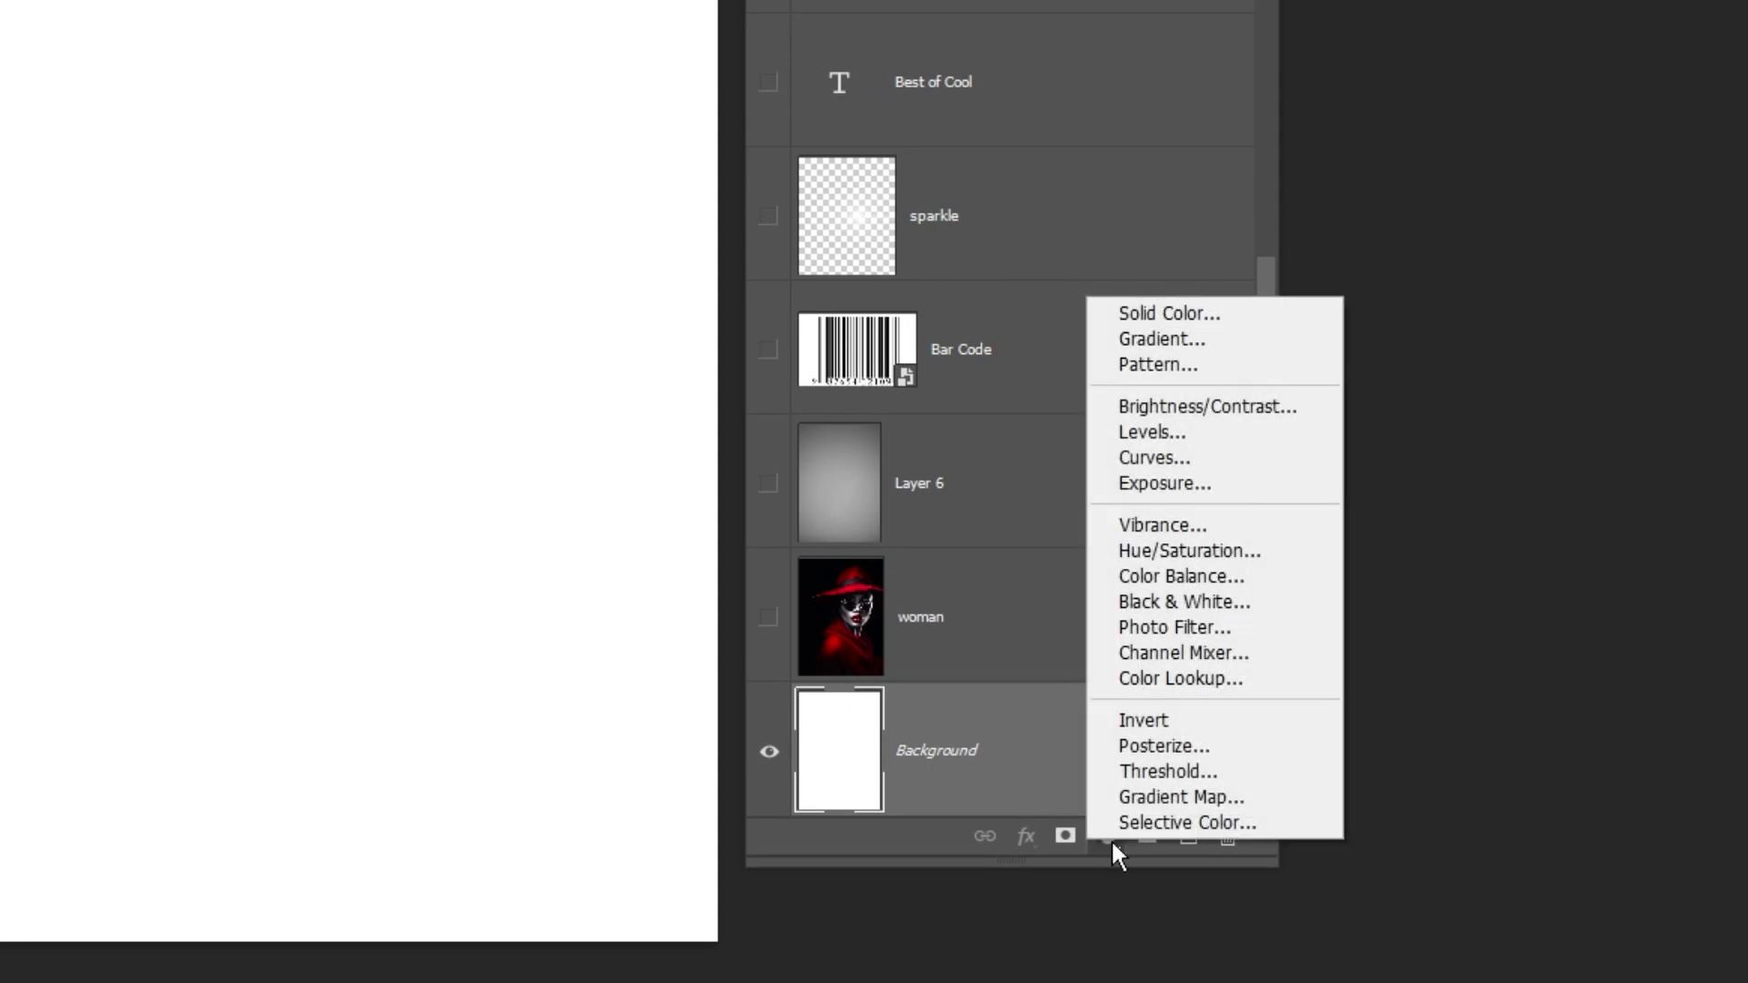
left_click(1135, 313)
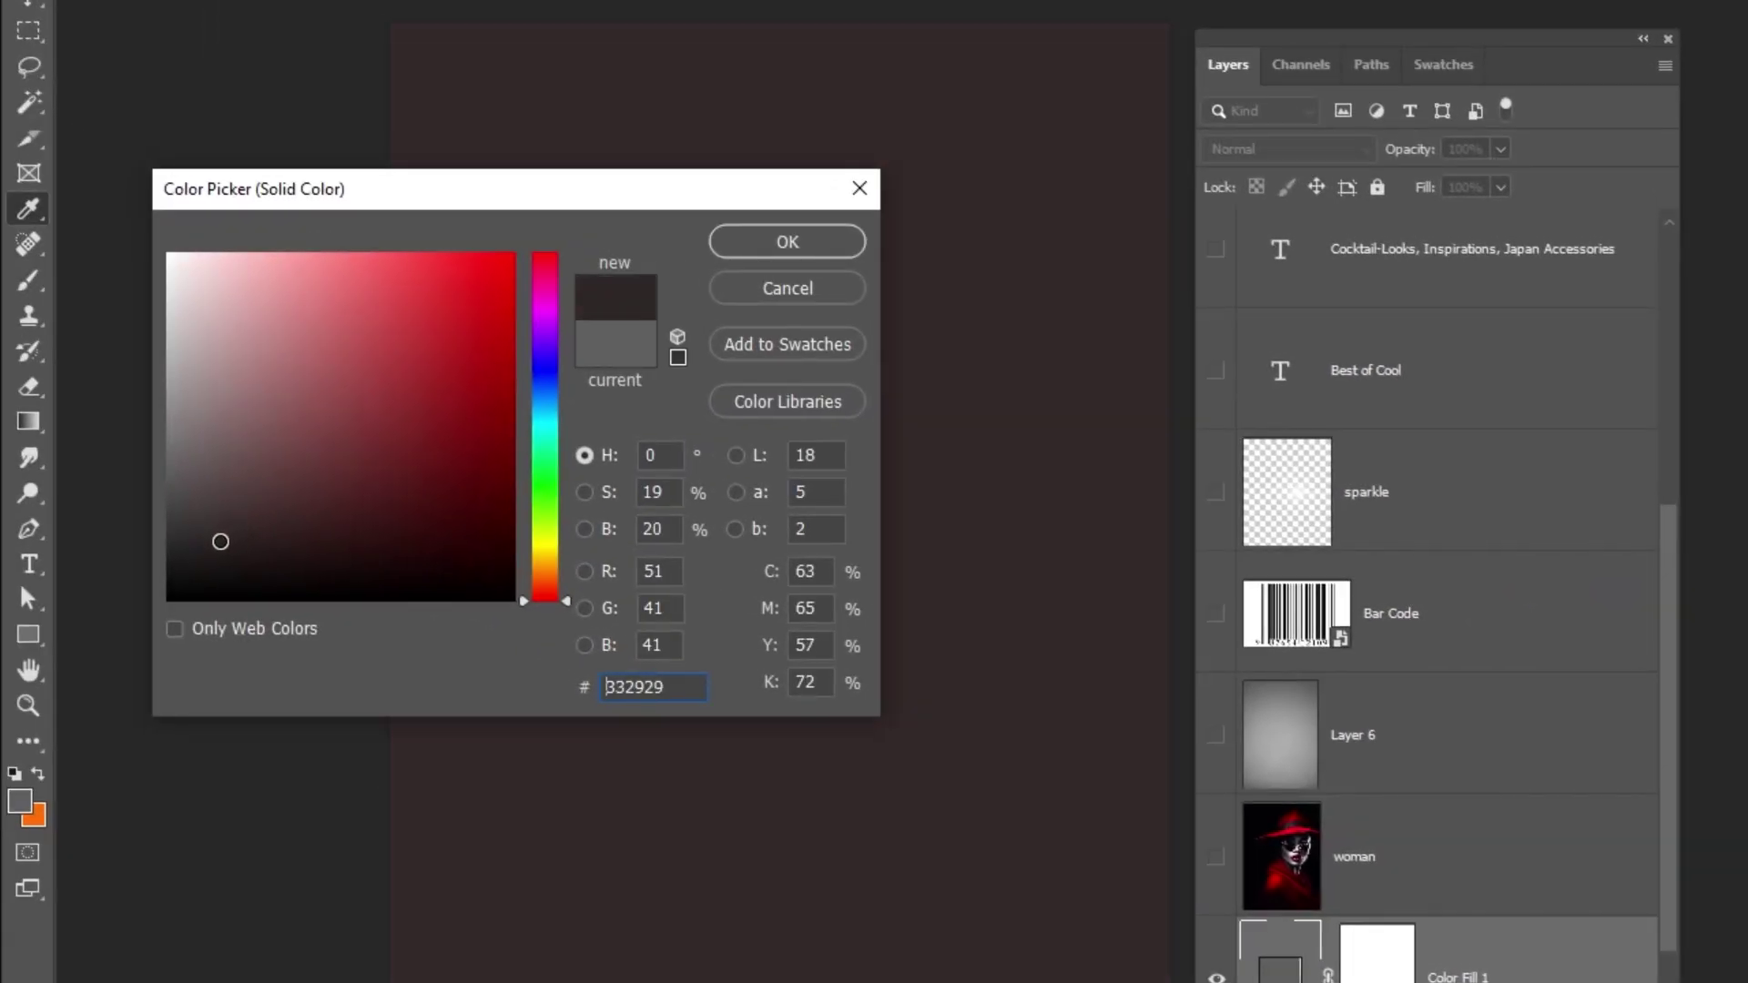
left_click(169, 596)
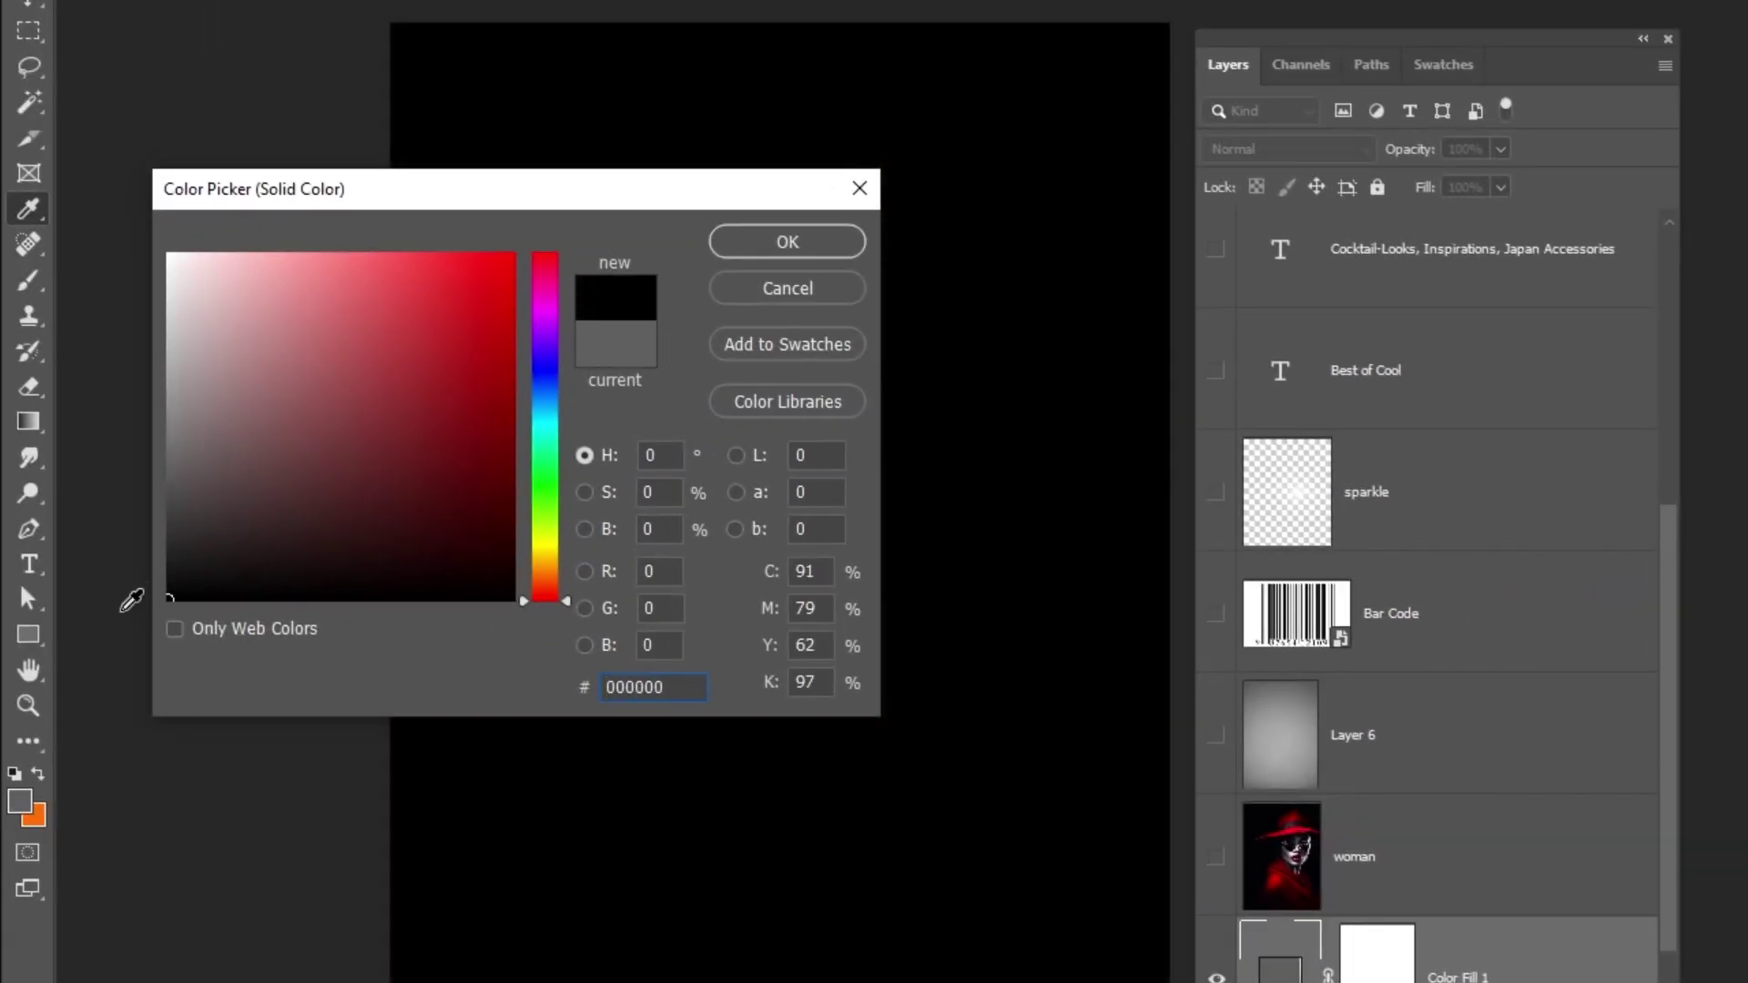
left_click(786, 242)
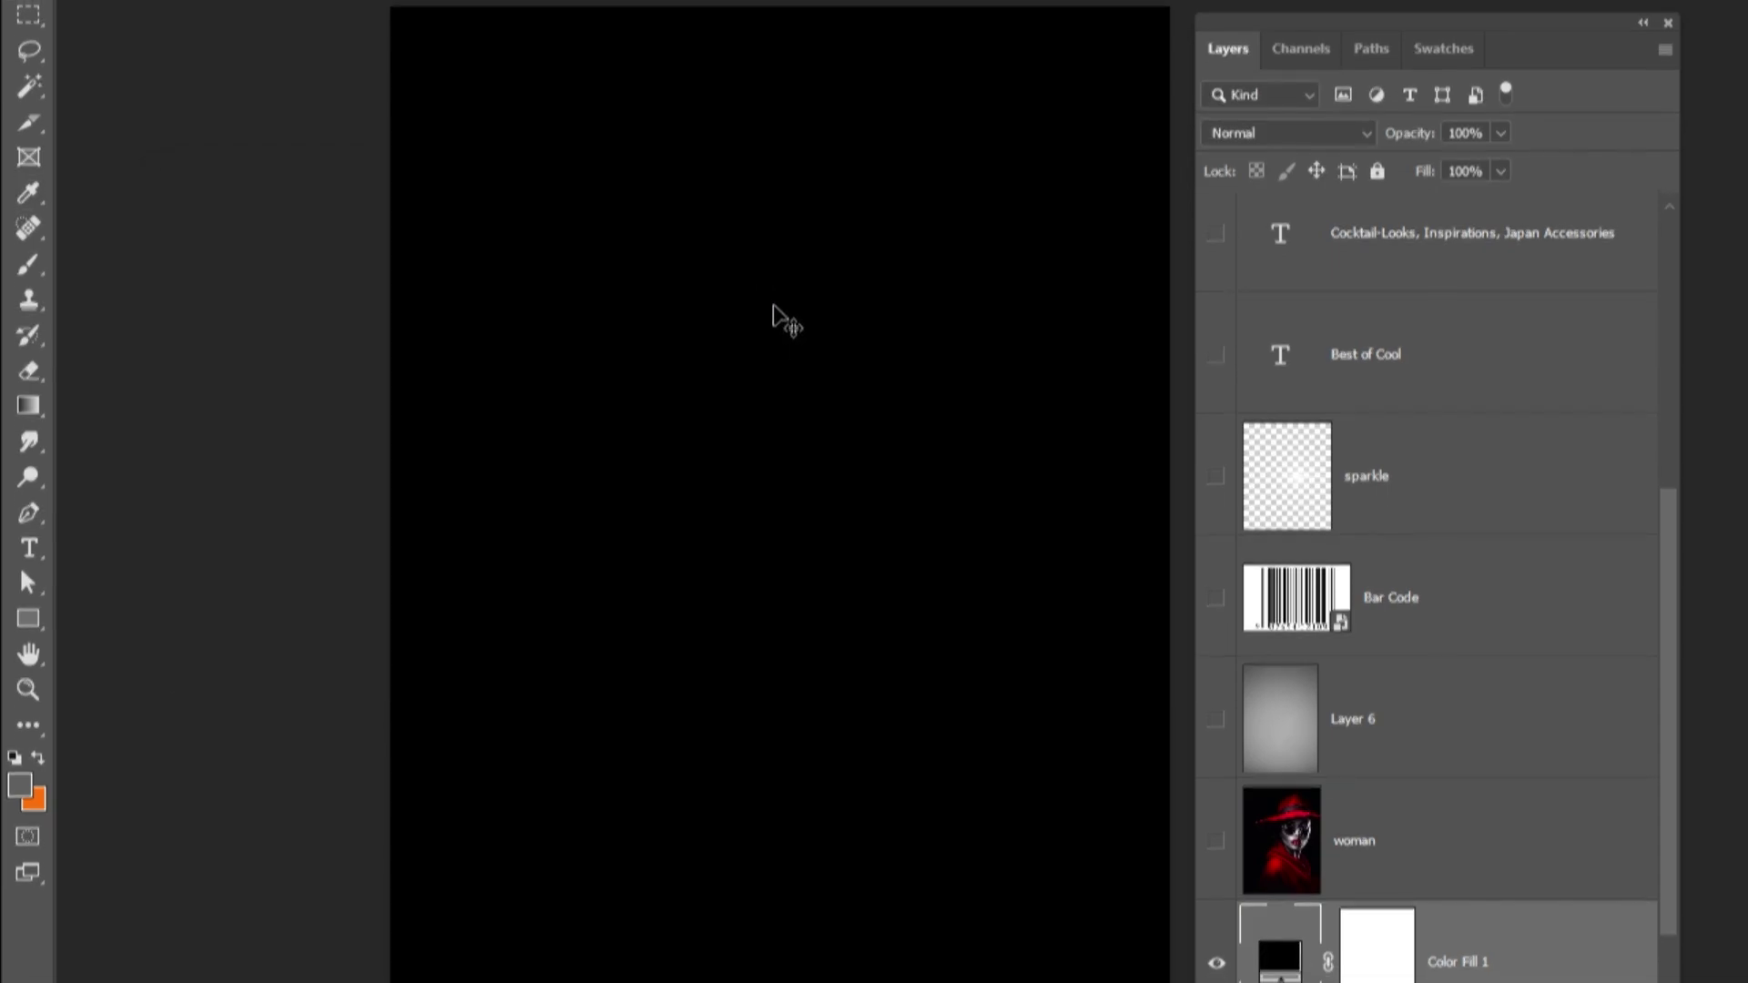
Make the woman layer and the grey gradient Layer 6 visible.
left_click(1373, 703)
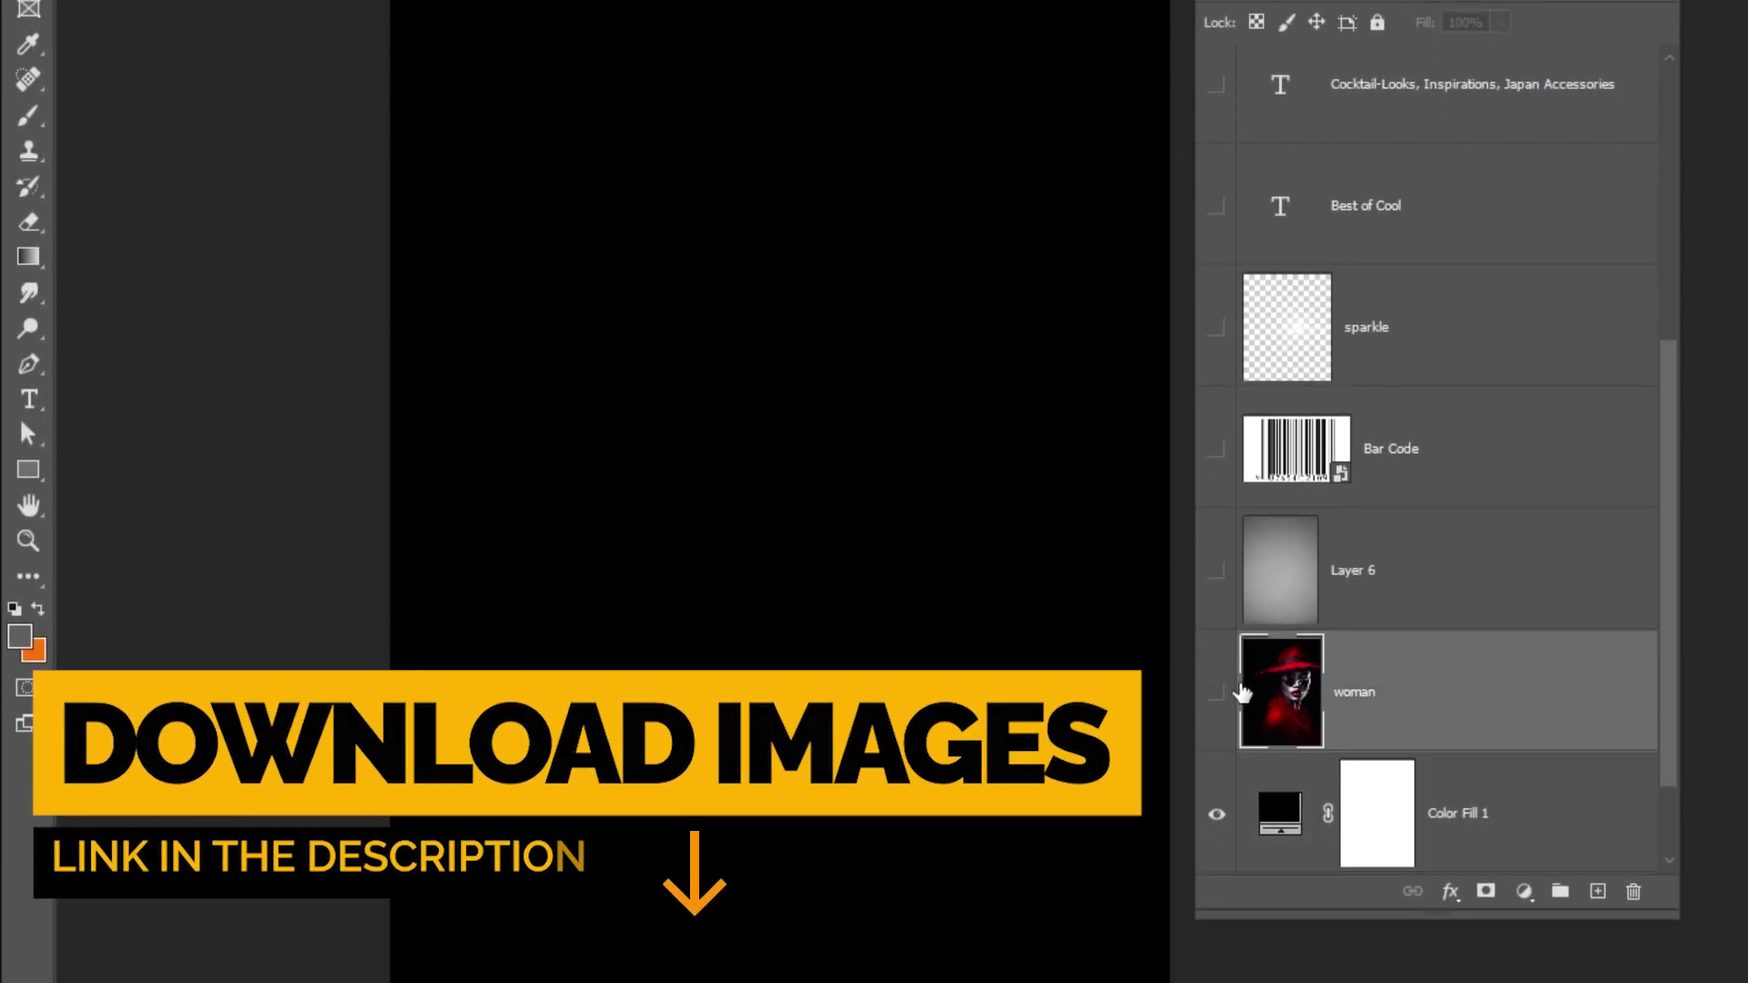
left_click(1218, 692)
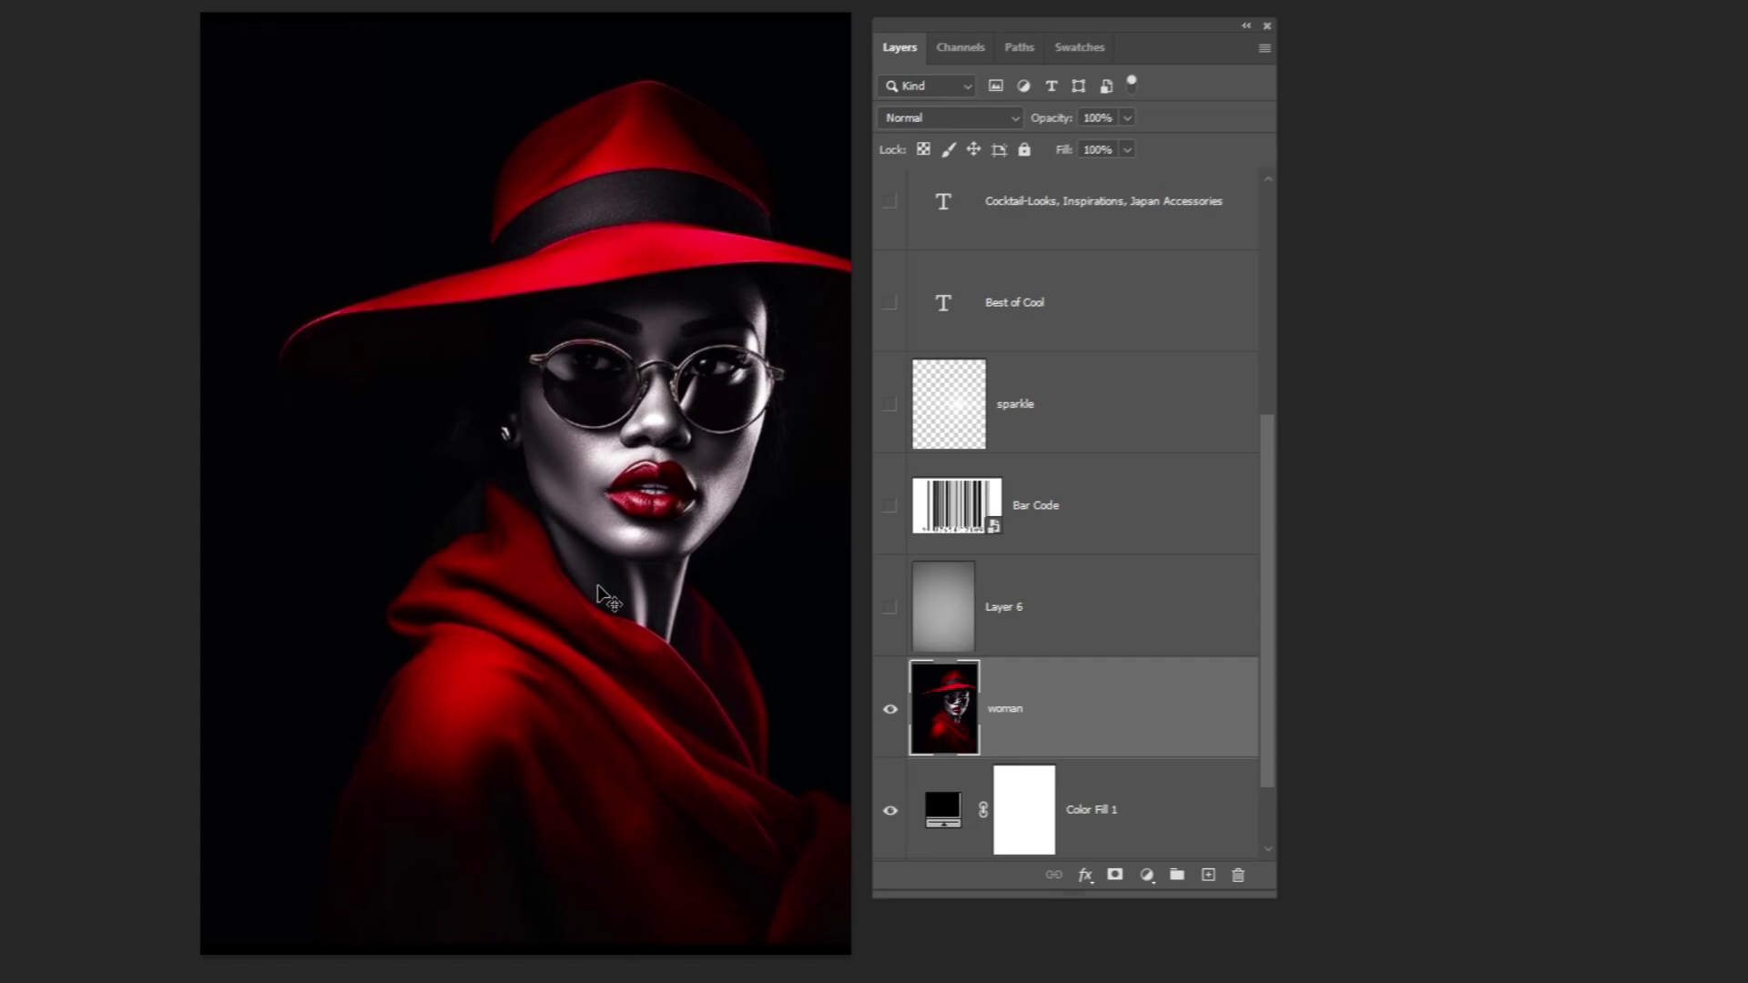
left_click(1038, 614)
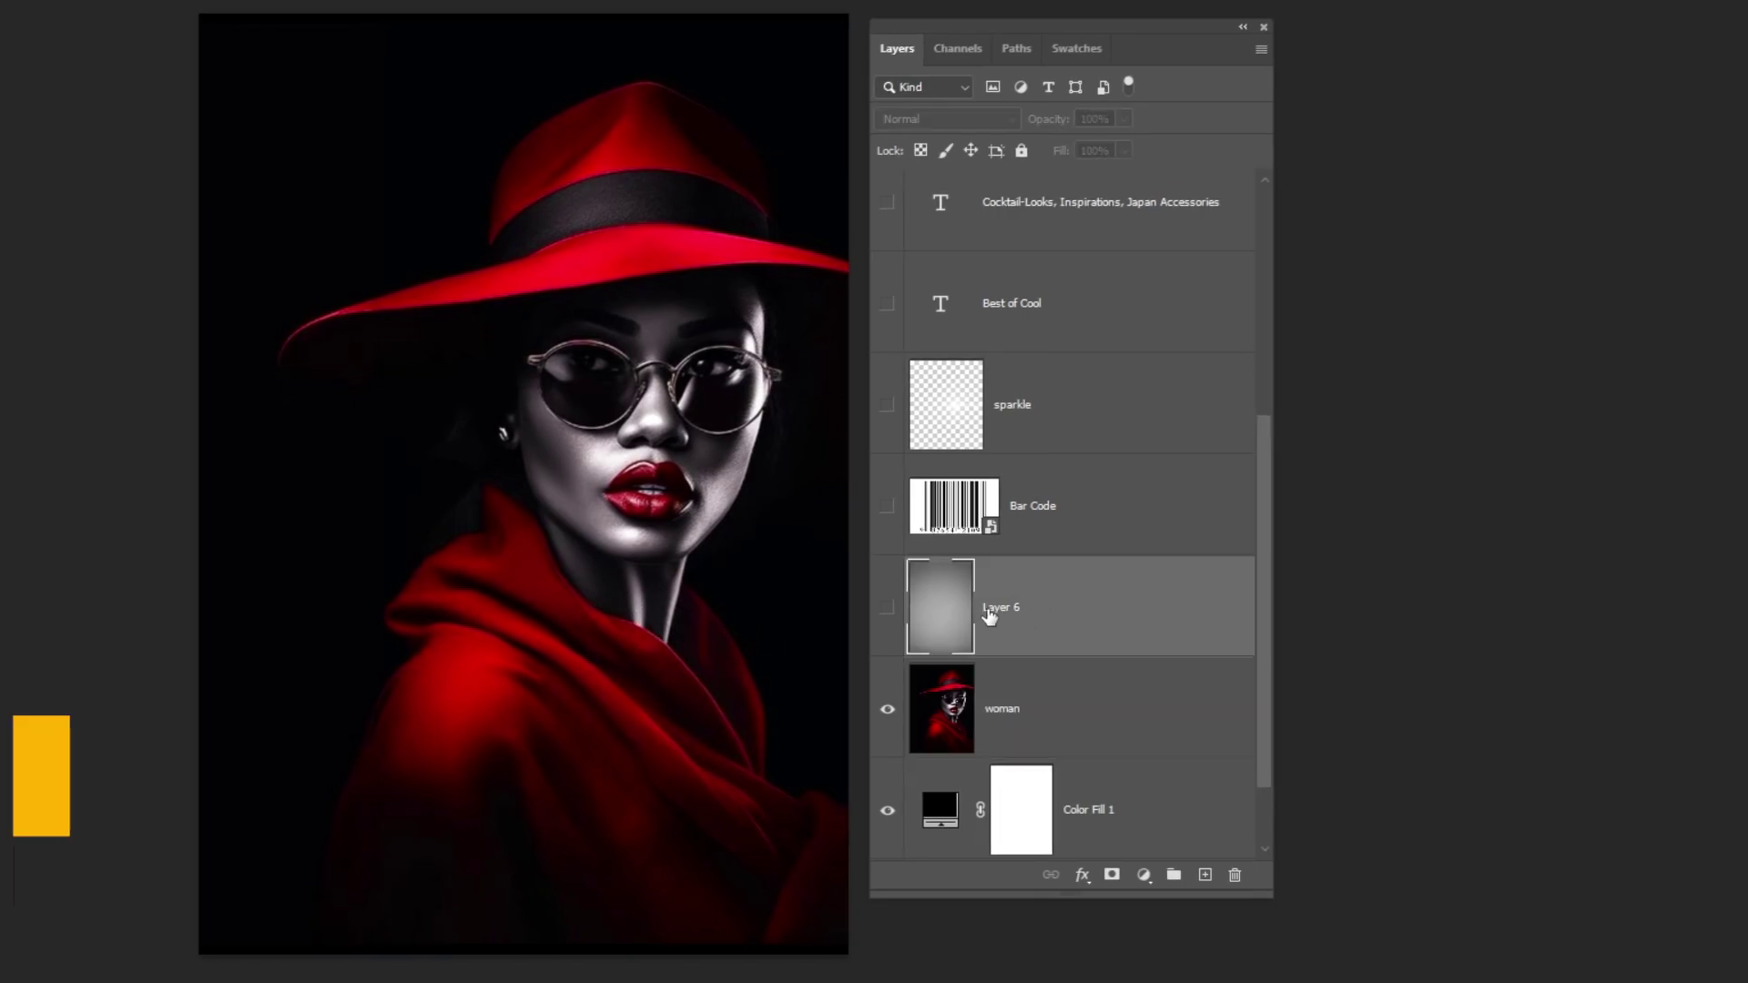
left_click(889, 608)
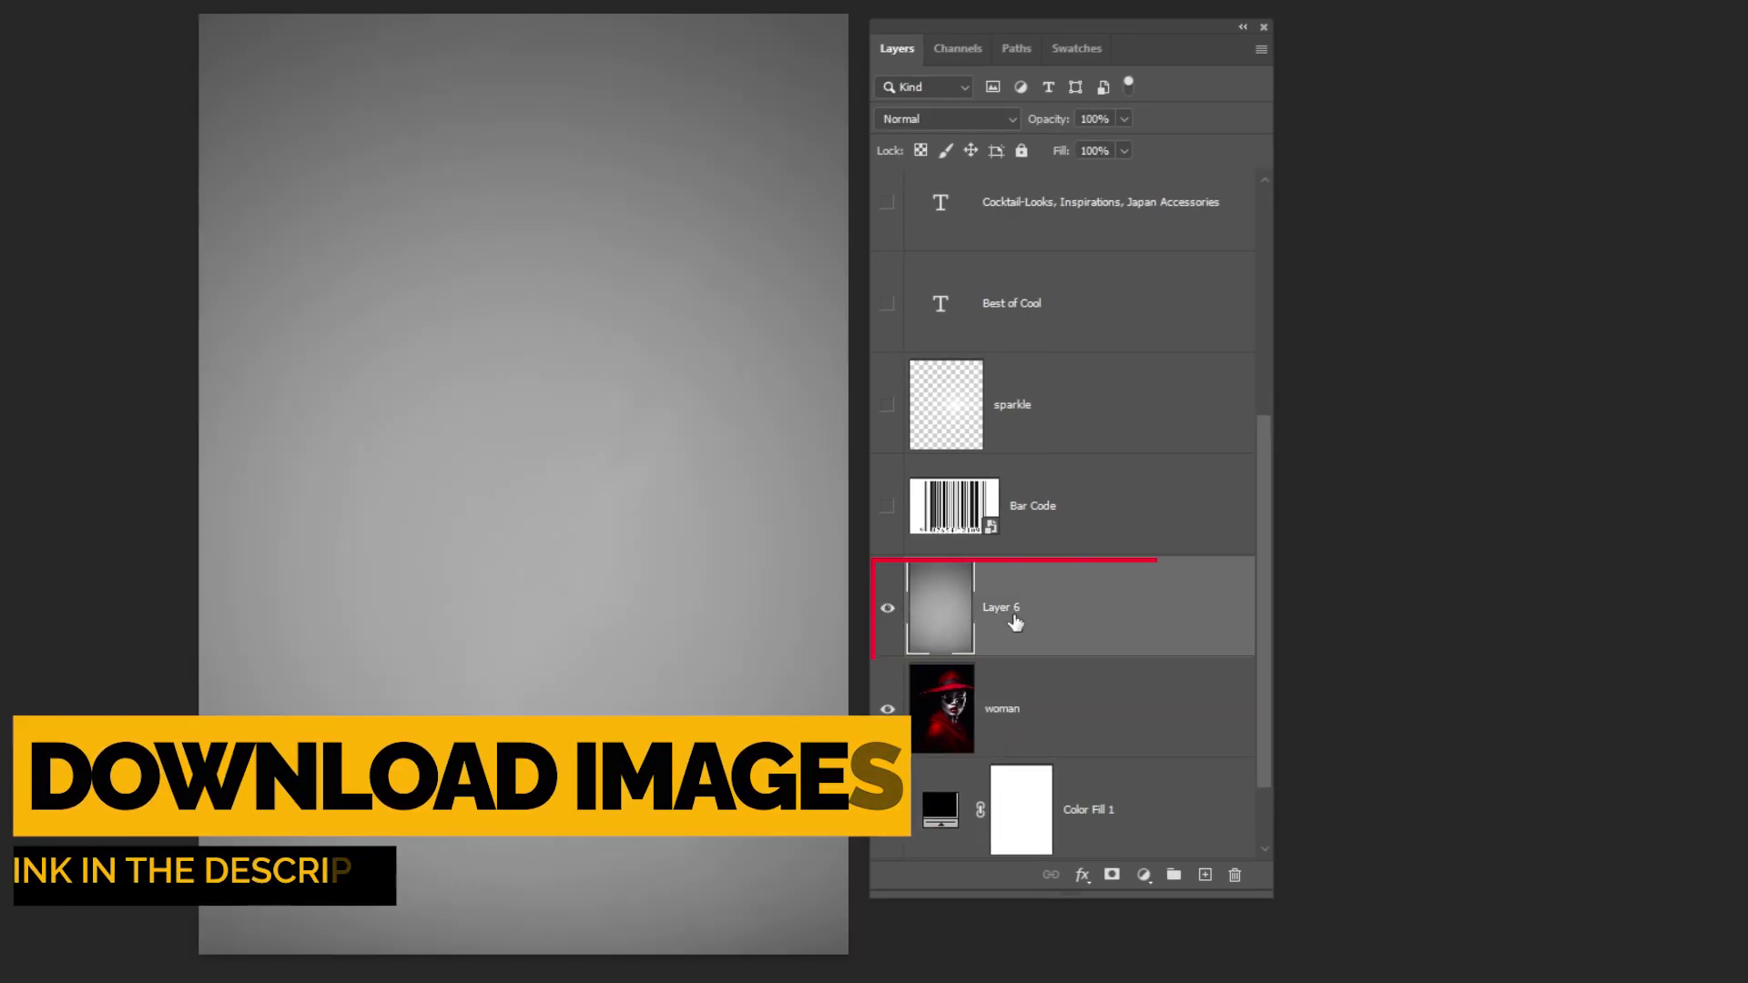
Blend Layer 6 in Color Dodge at 35% opacity, toggling it to compare.
left_click(946, 119)
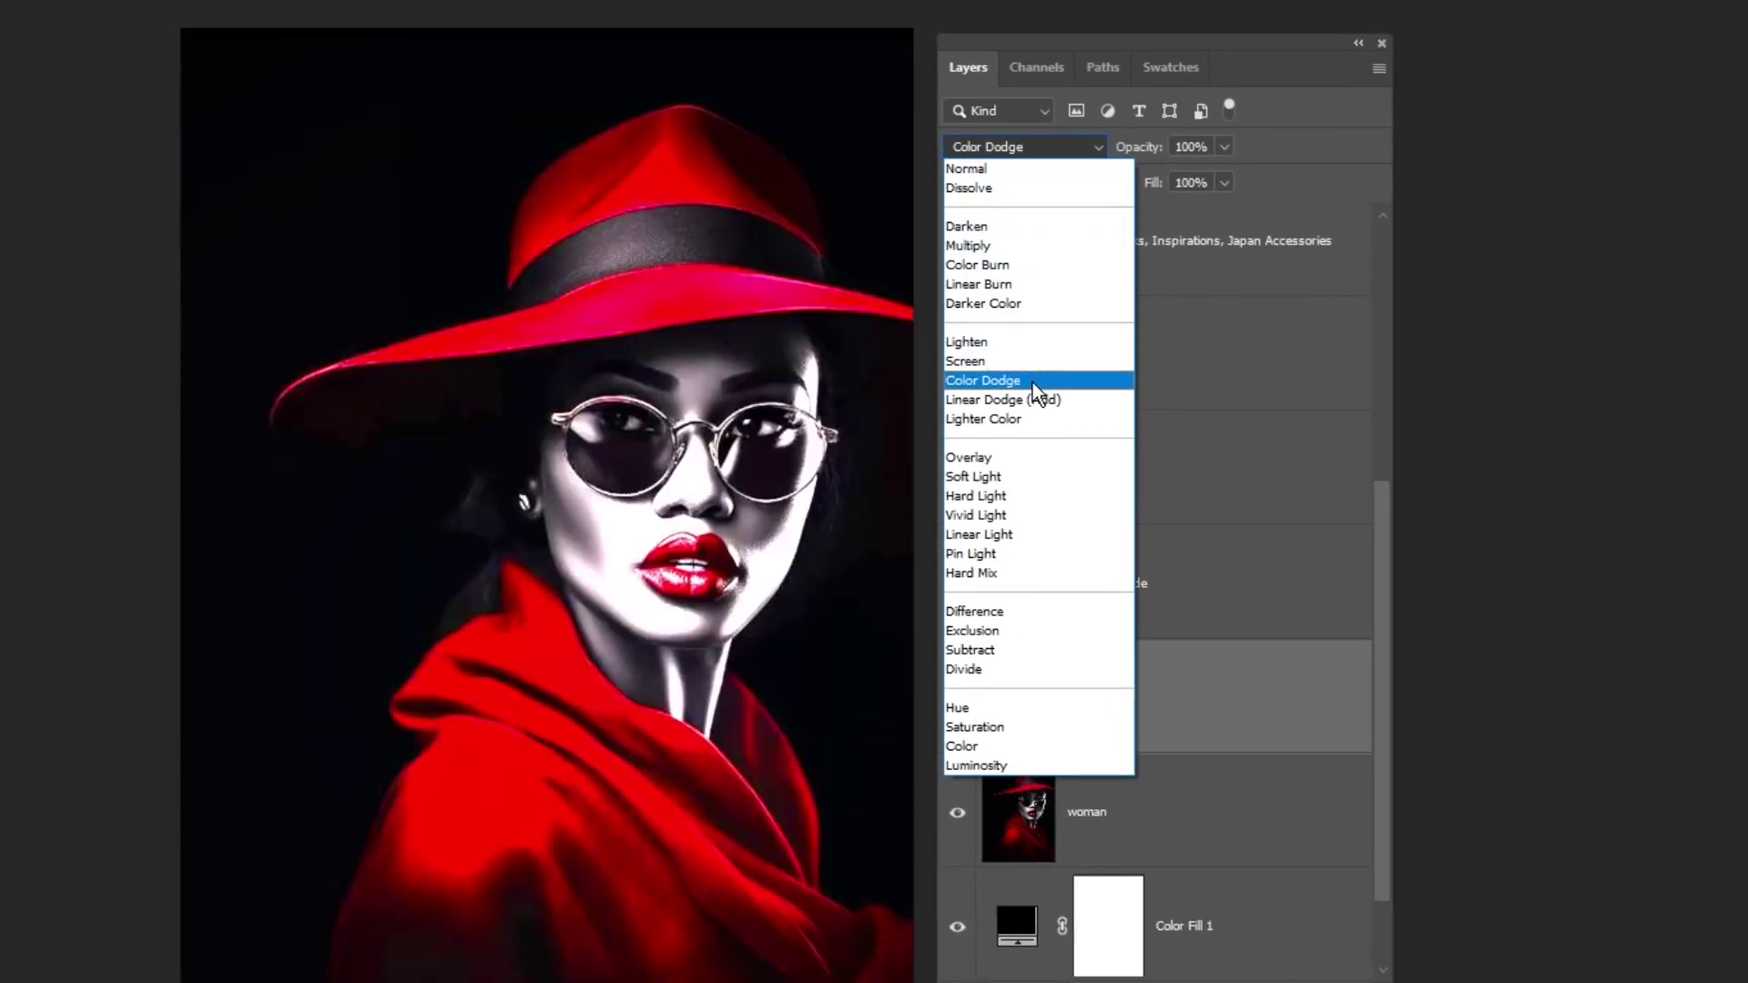
left_click(1033, 383)
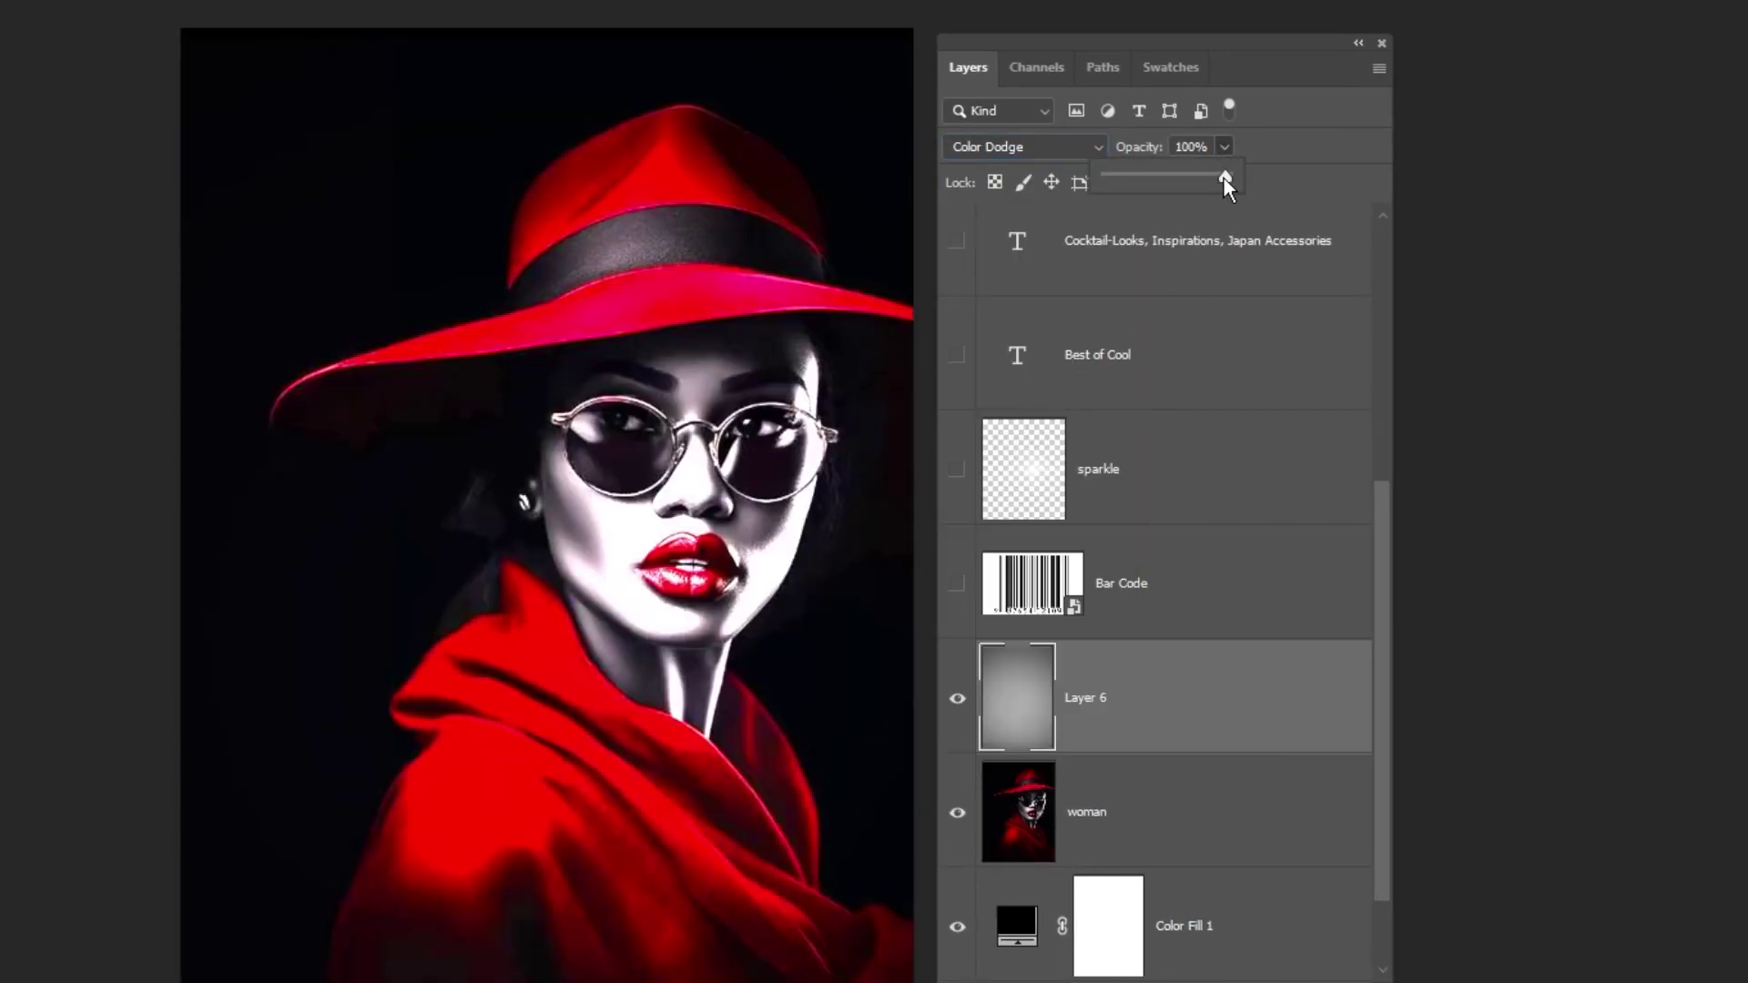
left_click_drag(1135, 179, 1152, 180)
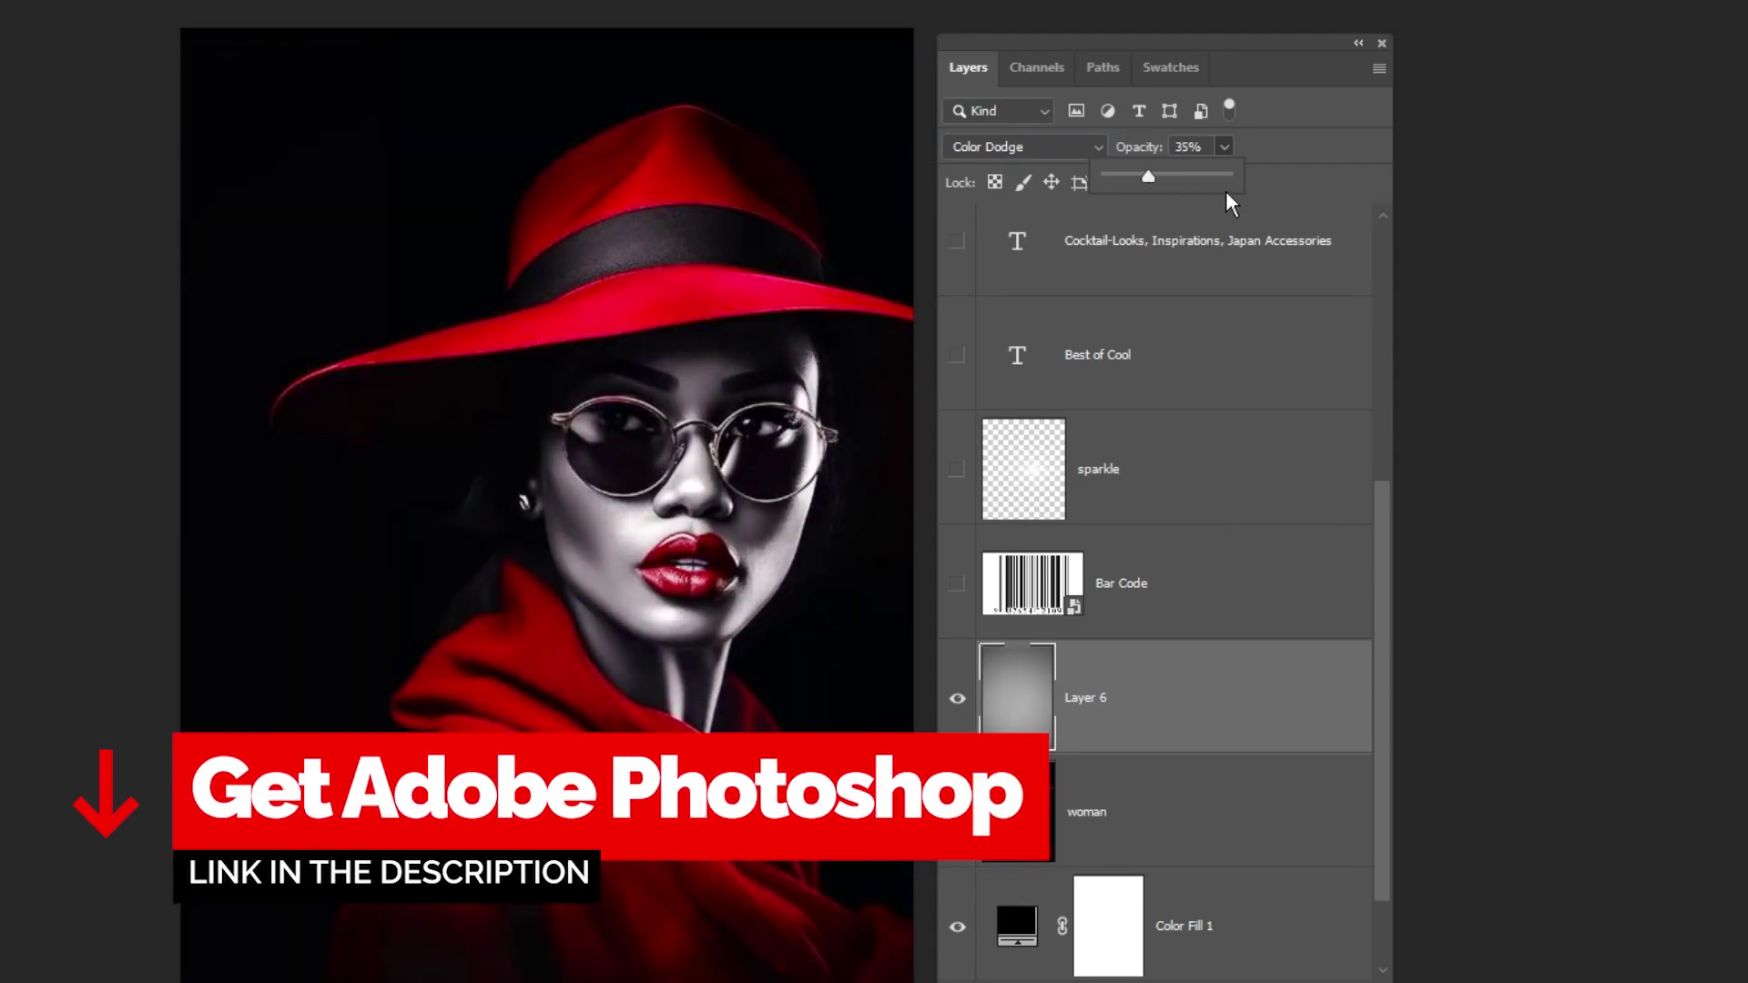
left_click(957, 813)
left_click(958, 700)
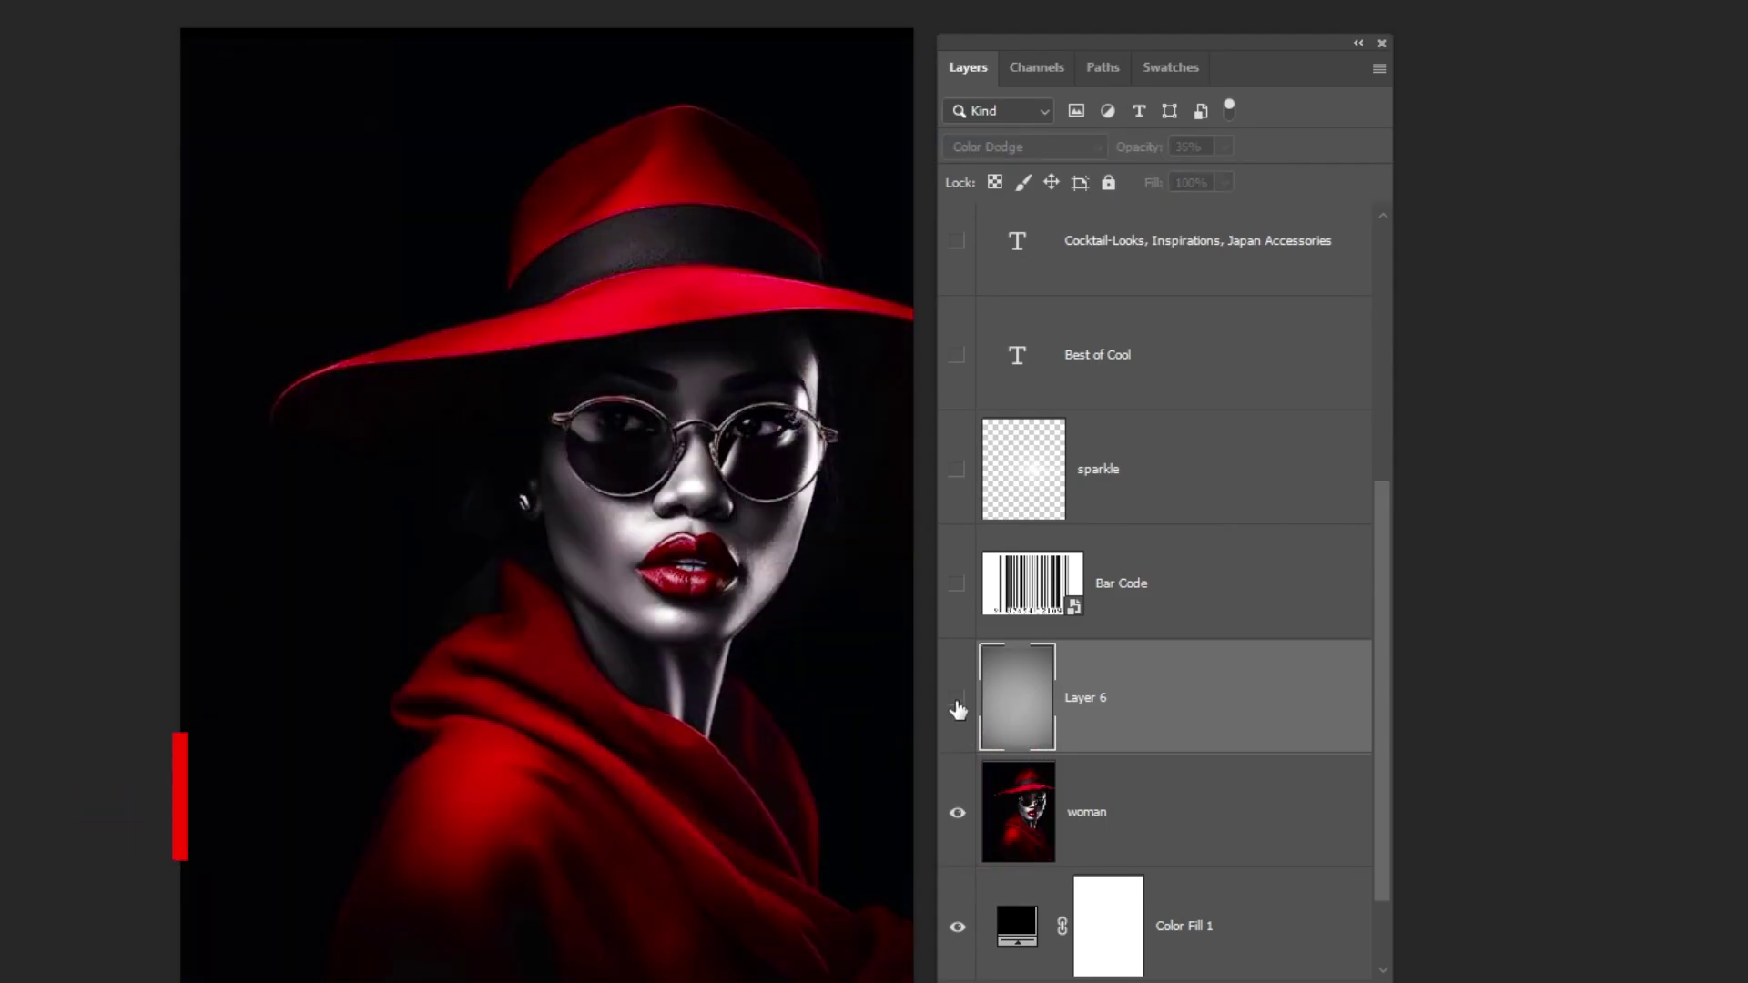
left_click(958, 702)
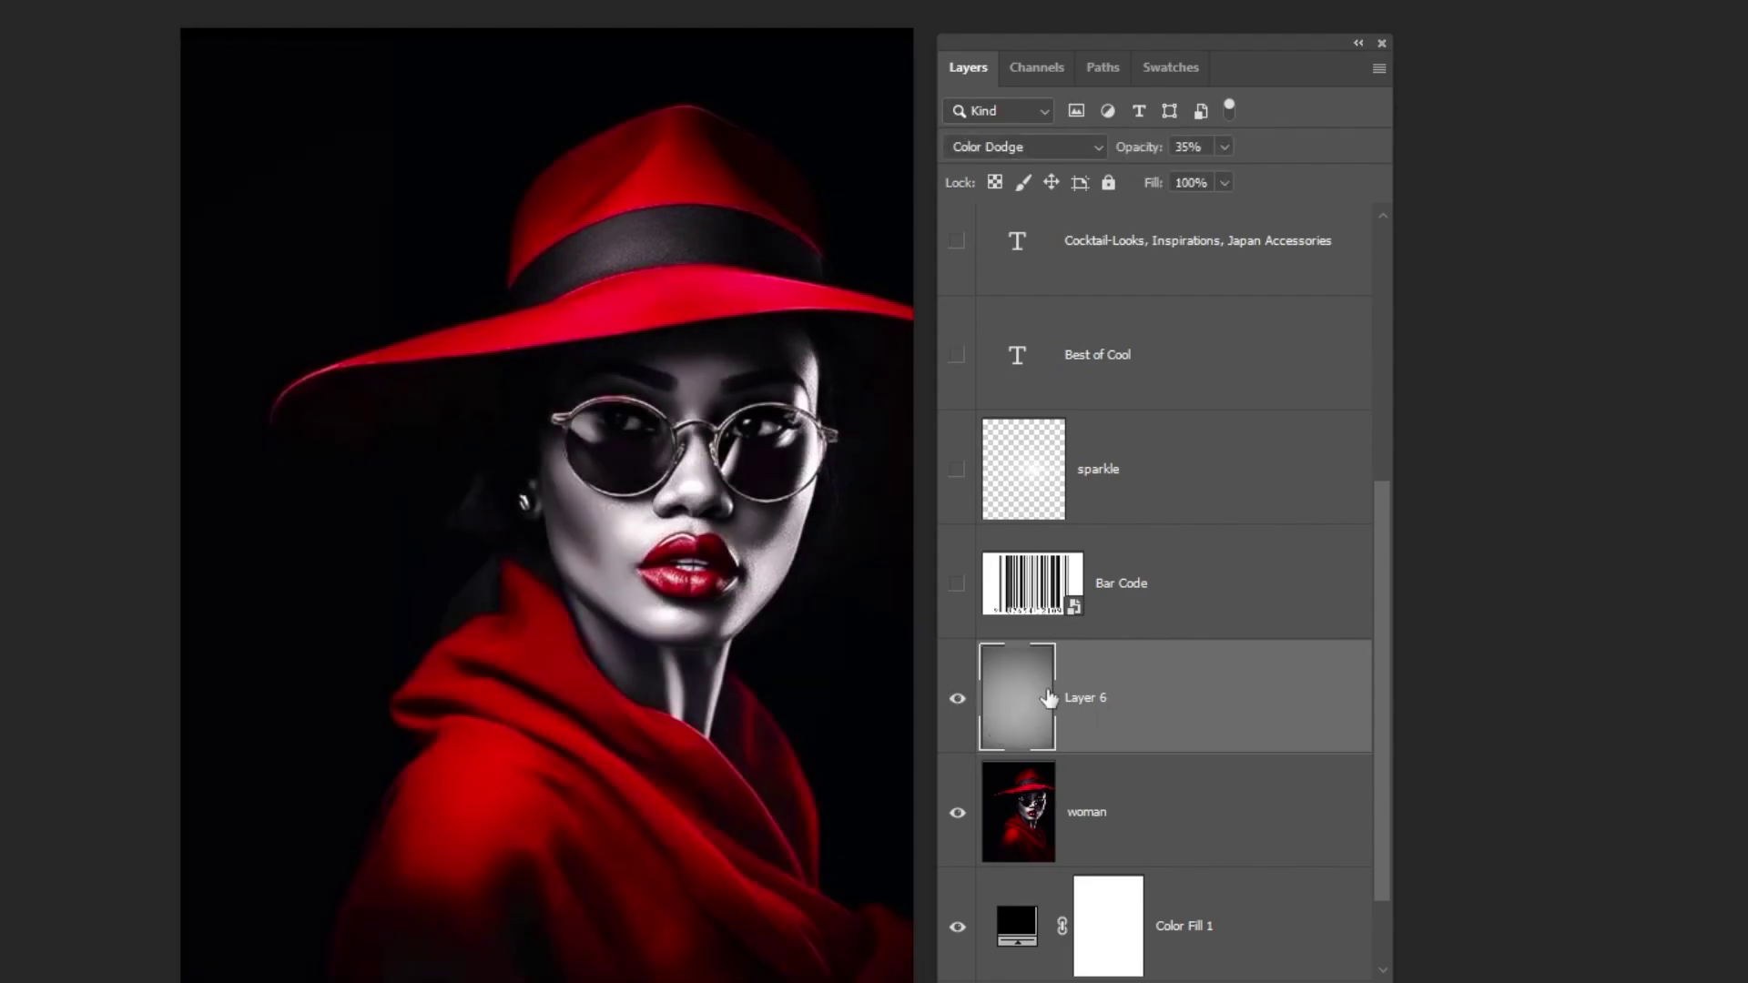
scroll(1170, 580, "up", 4)
scroll(1167, 576, "up", 1)
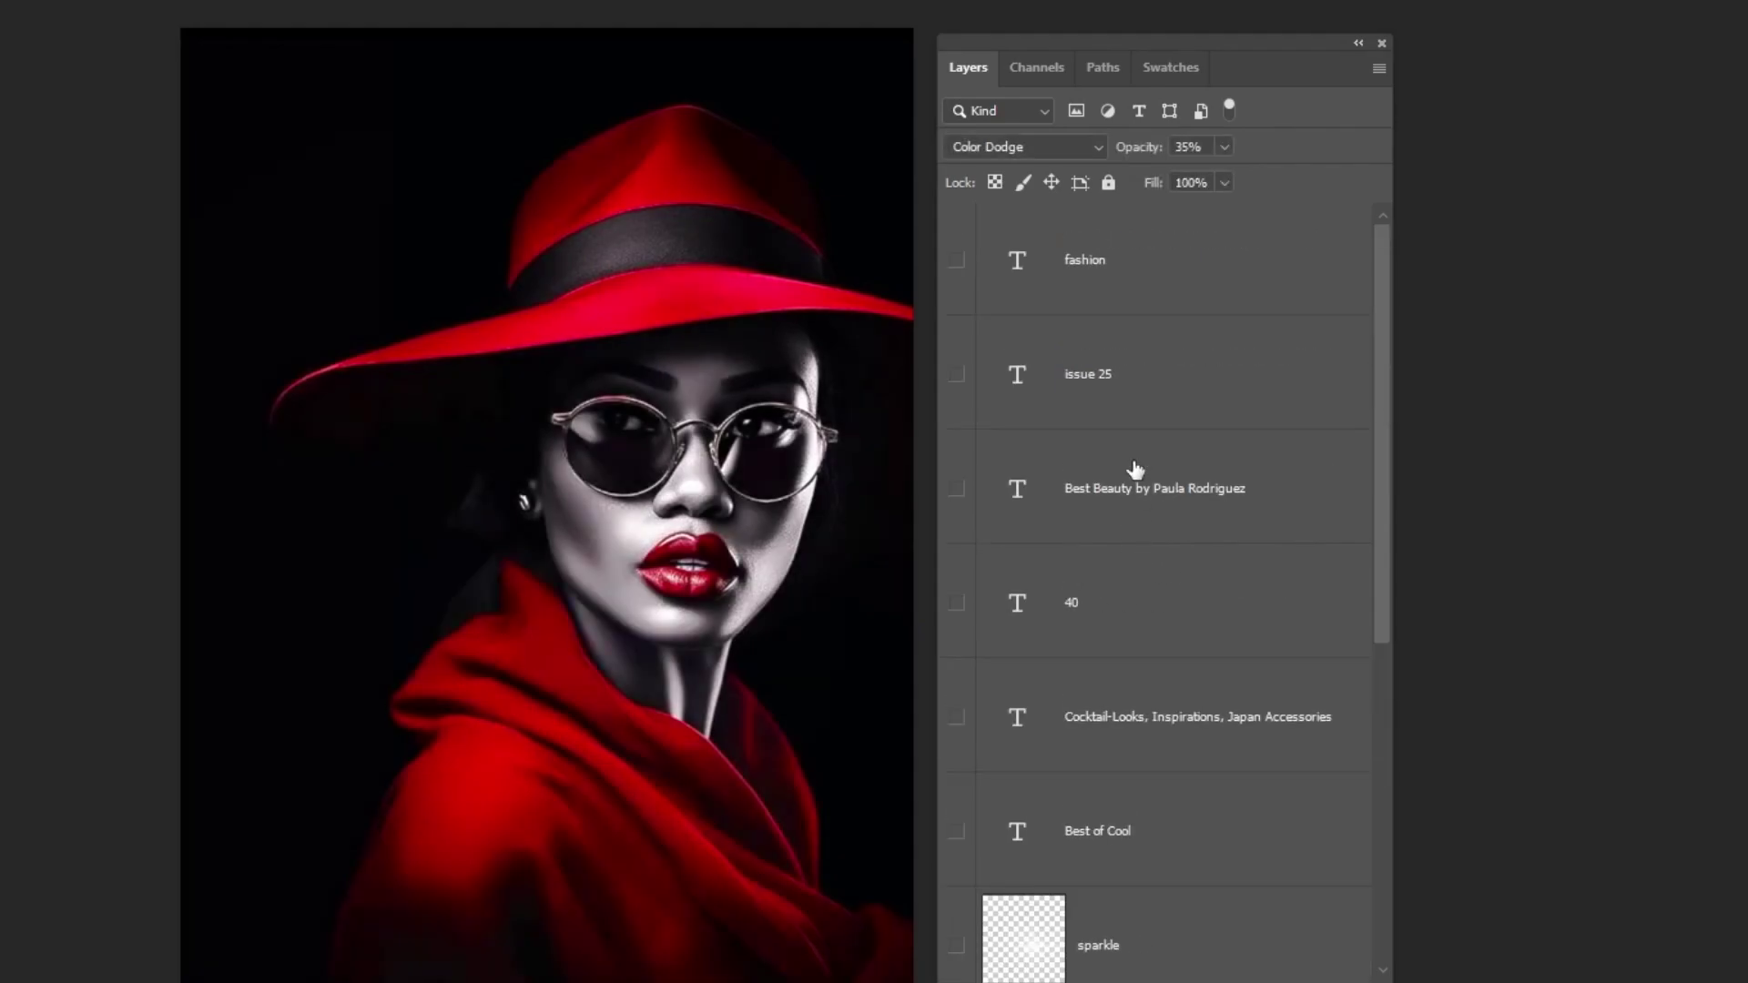
Show and select the FASHION text layer, then float the Character panel beside the title.
left_click(958, 261)
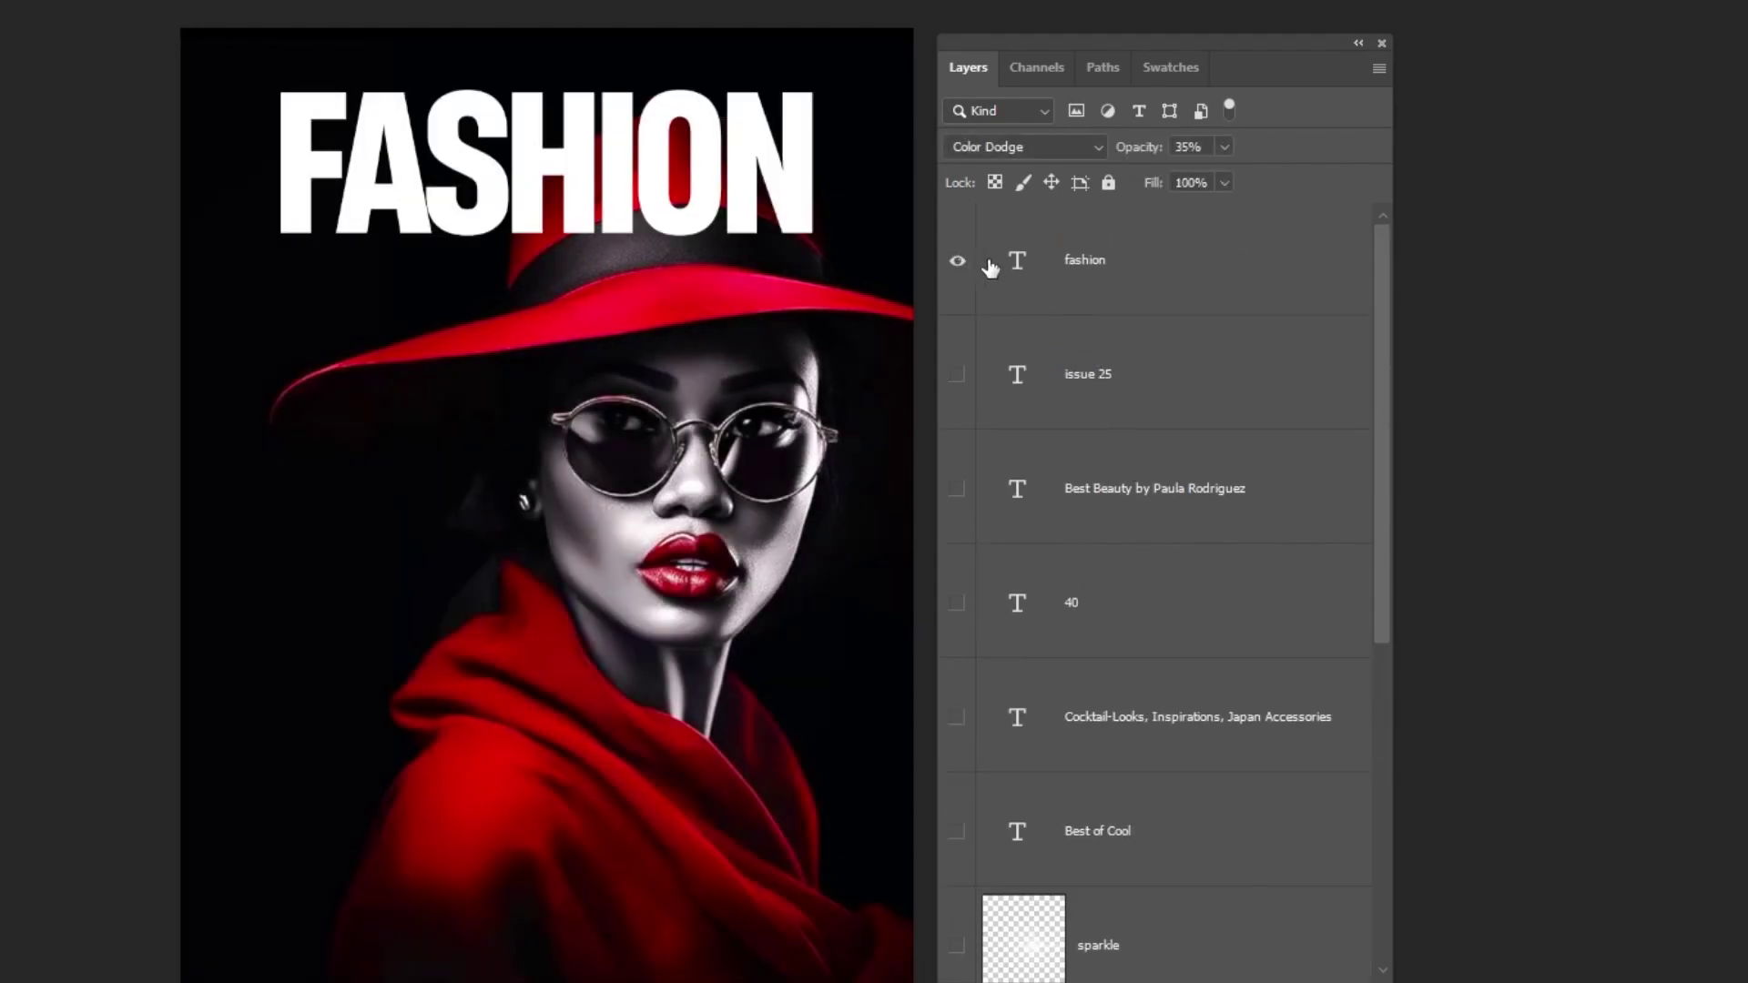
left_click(1137, 275)
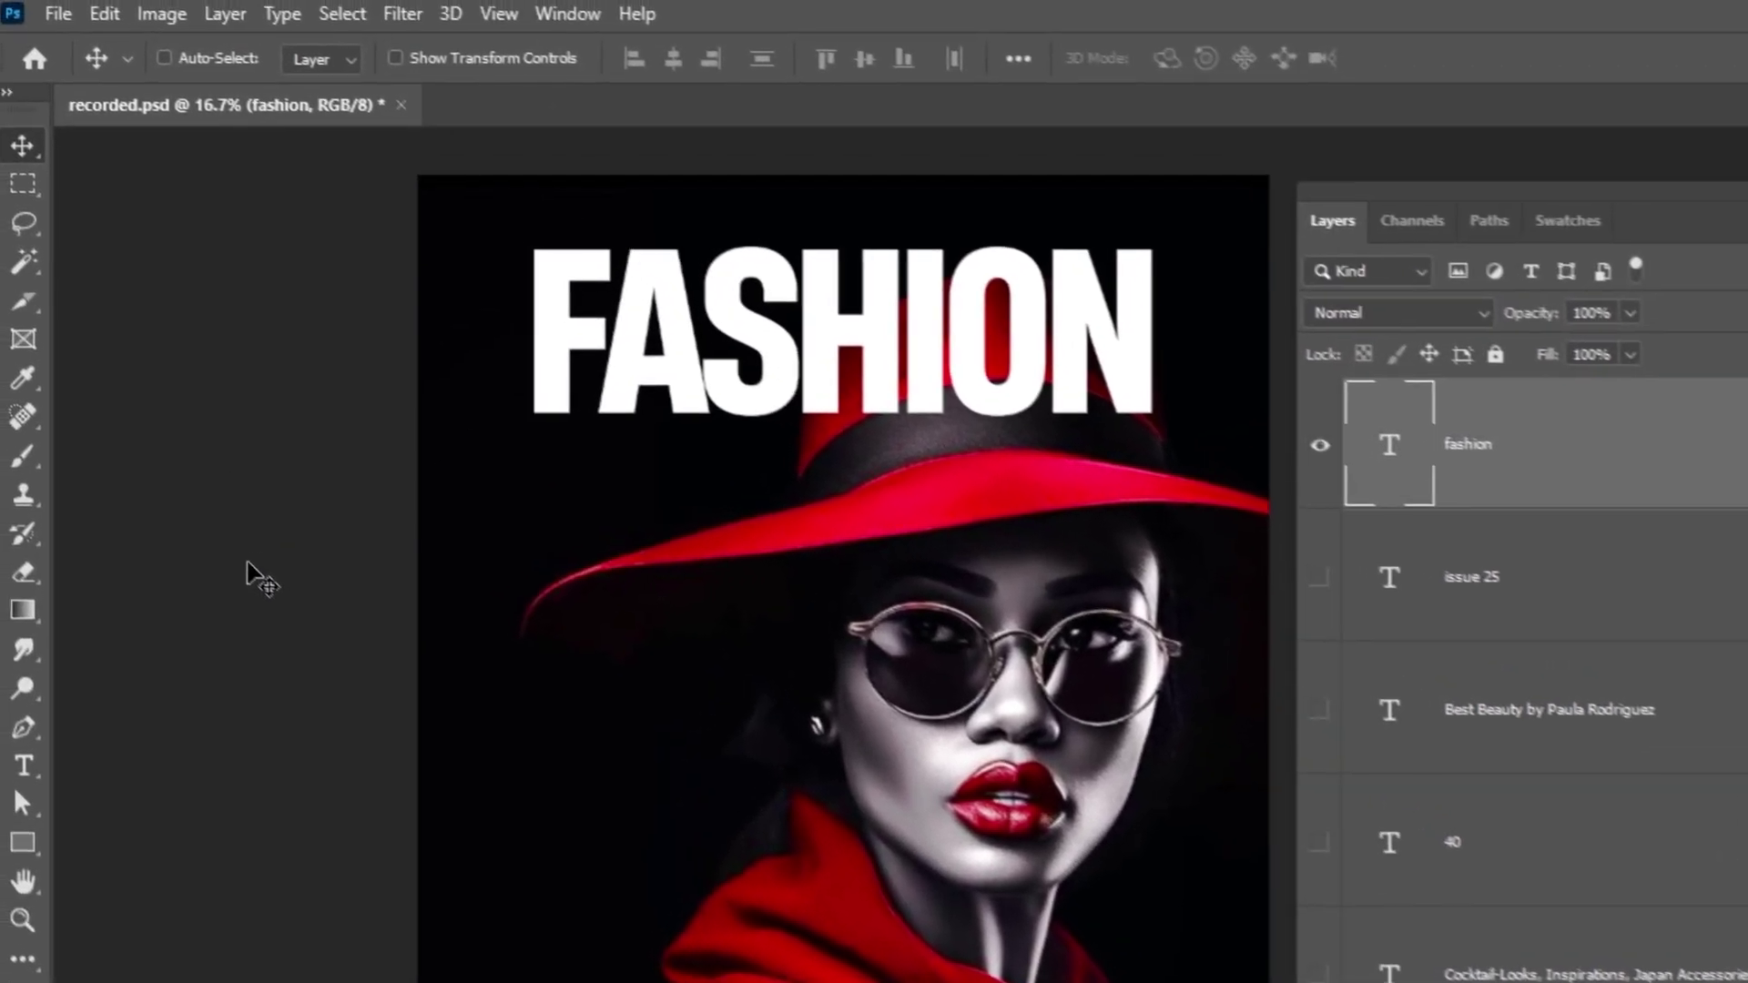
left_click(24, 768)
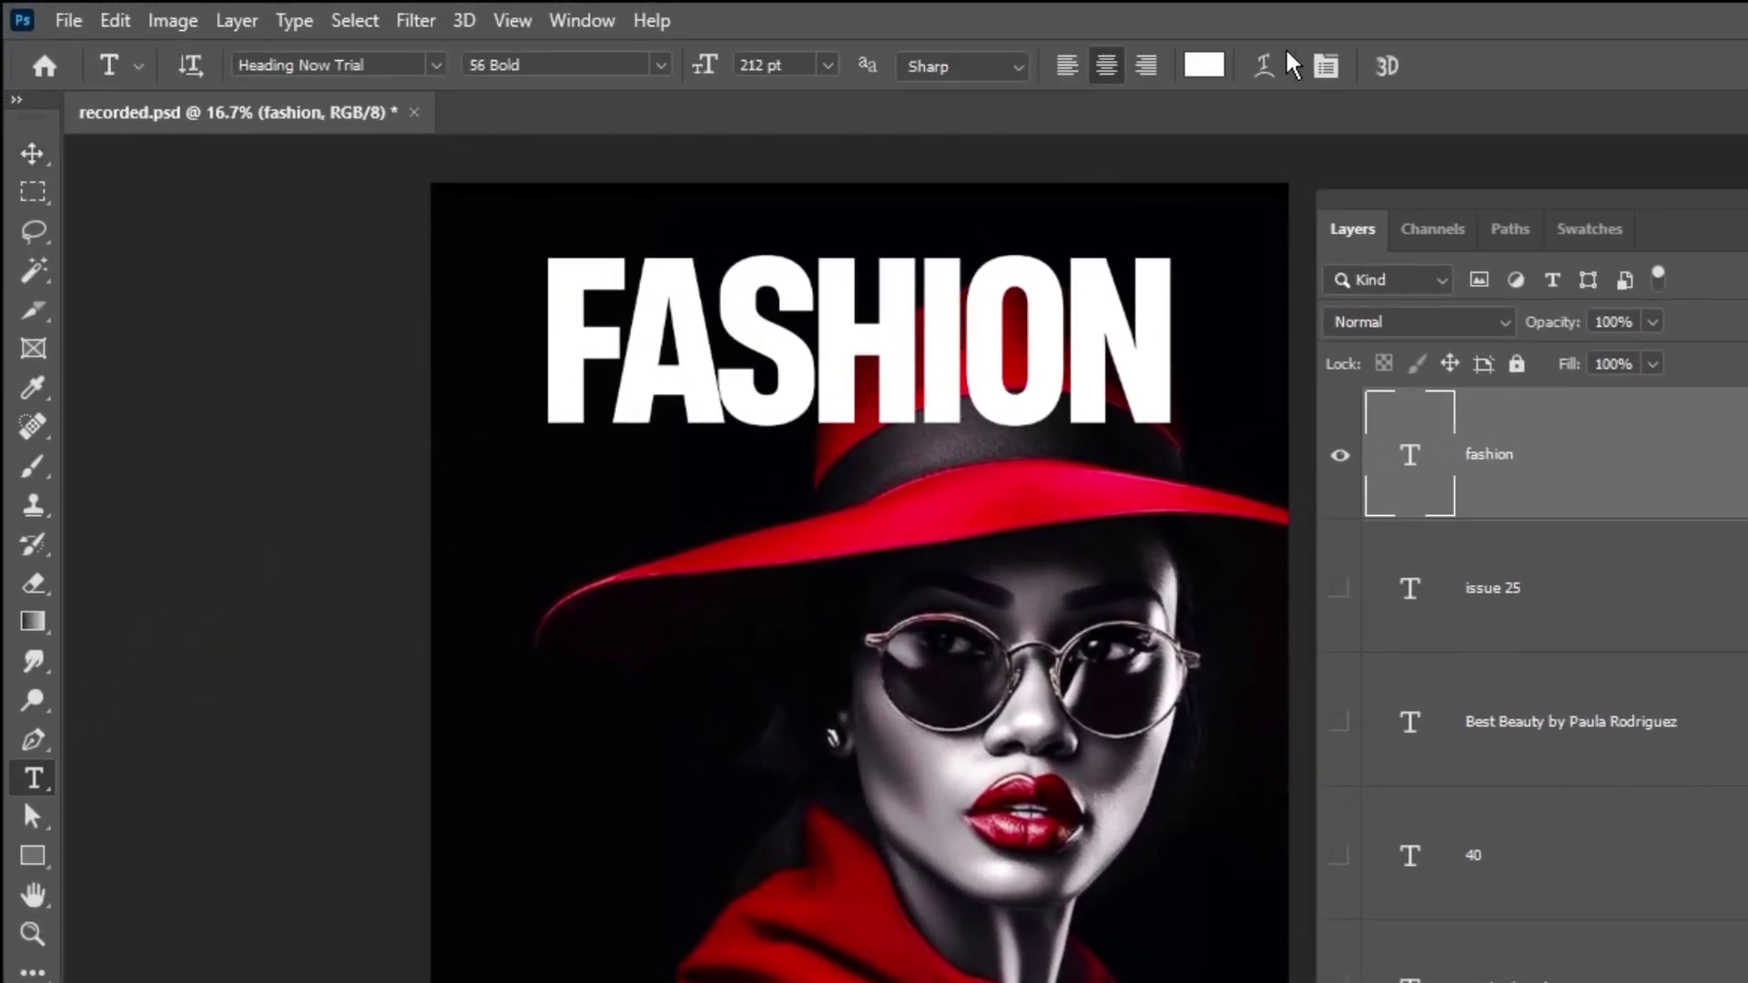
left_click(1326, 66)
left_click_drag(1663, 328, 617, 530)
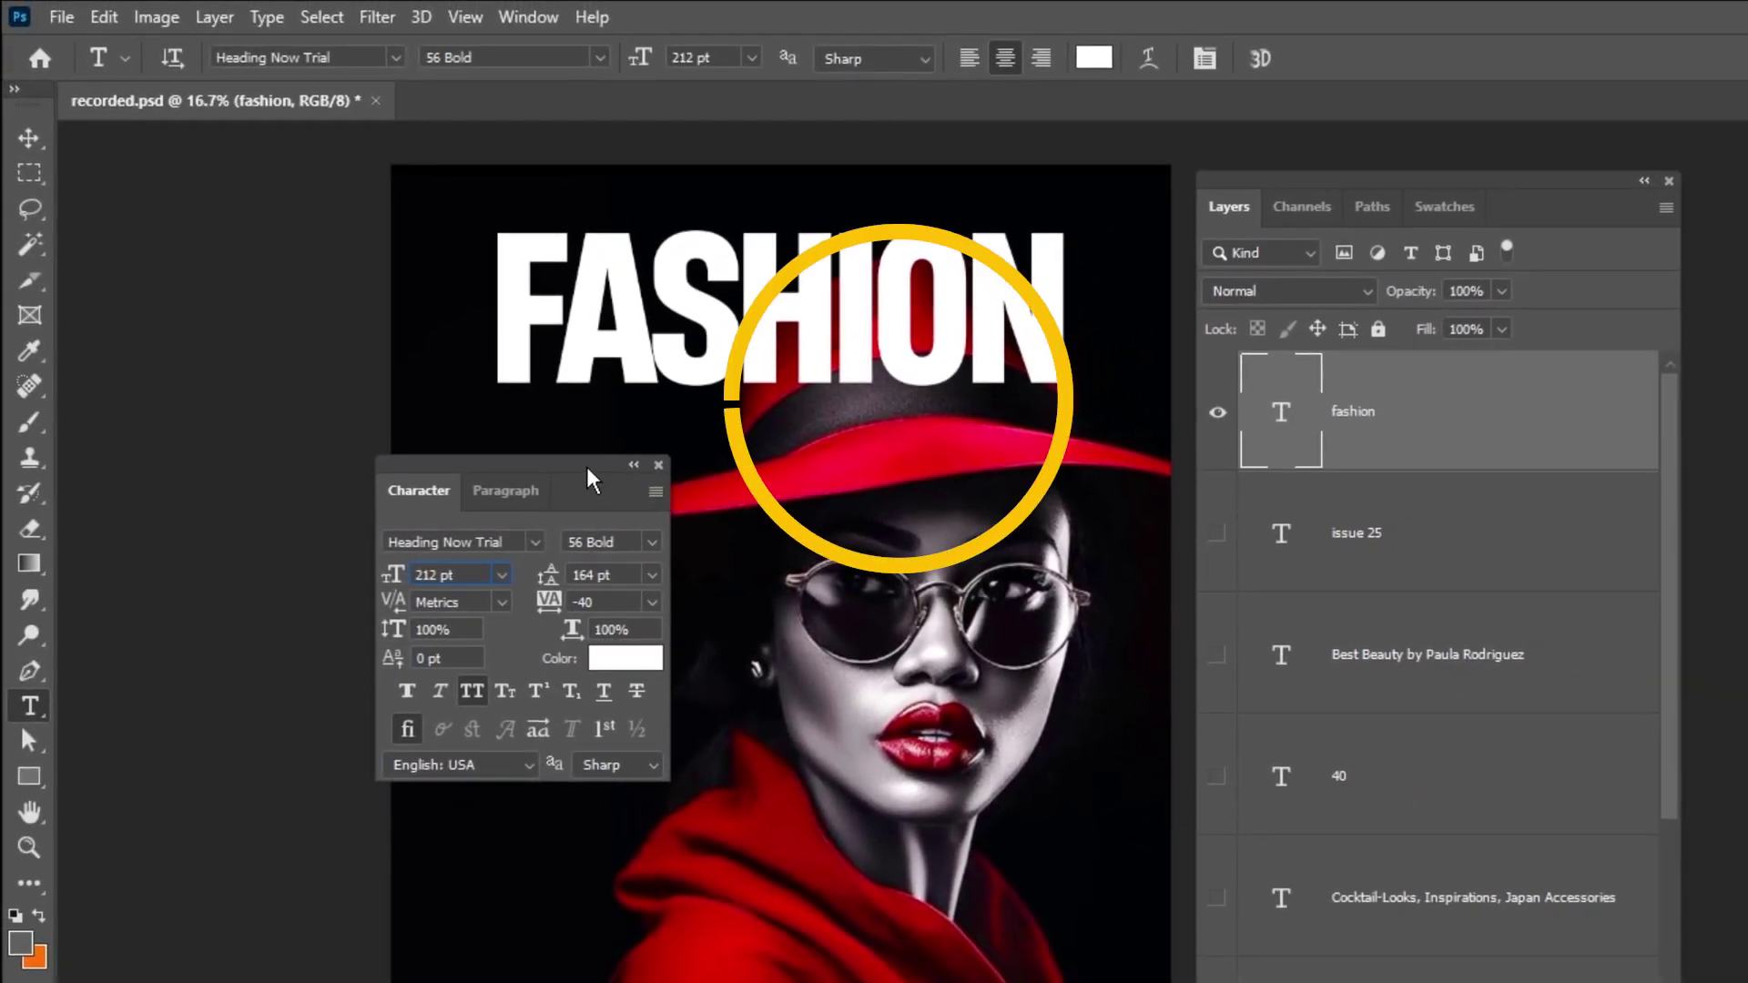
left_click_drag(587, 466, 366, 453)
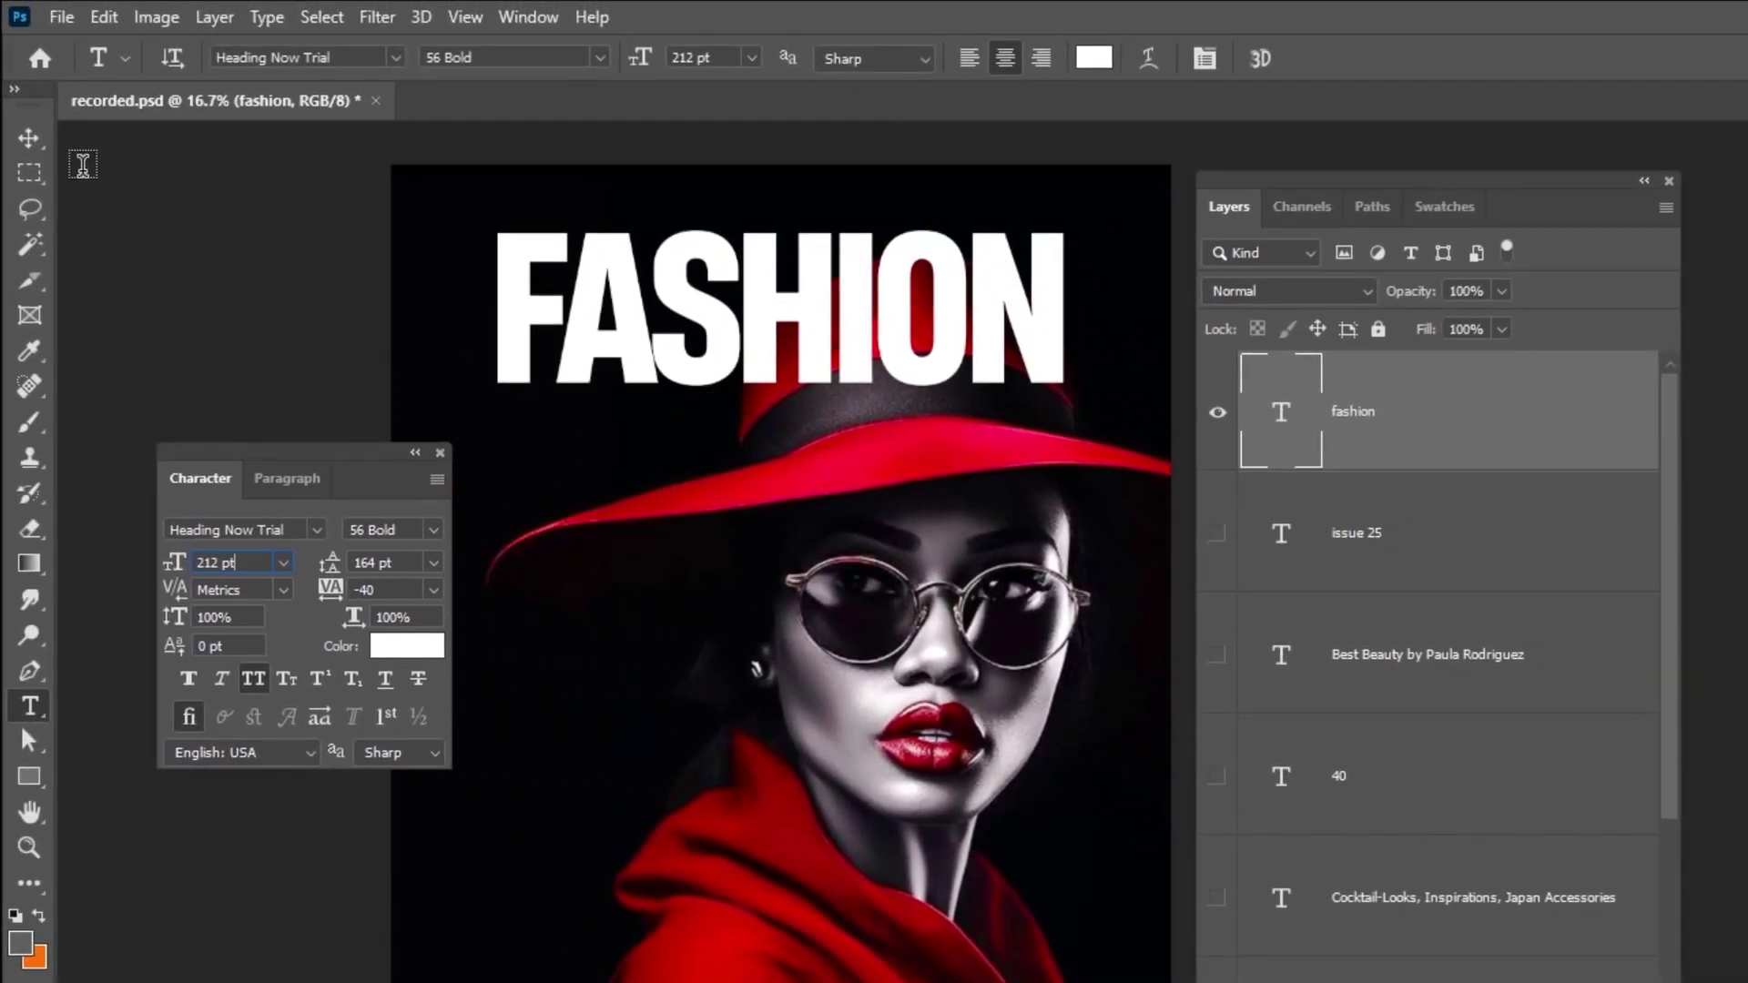
Add a layer mask to the FASHION title, then run Select > Subject on the woman layer.
key("v")
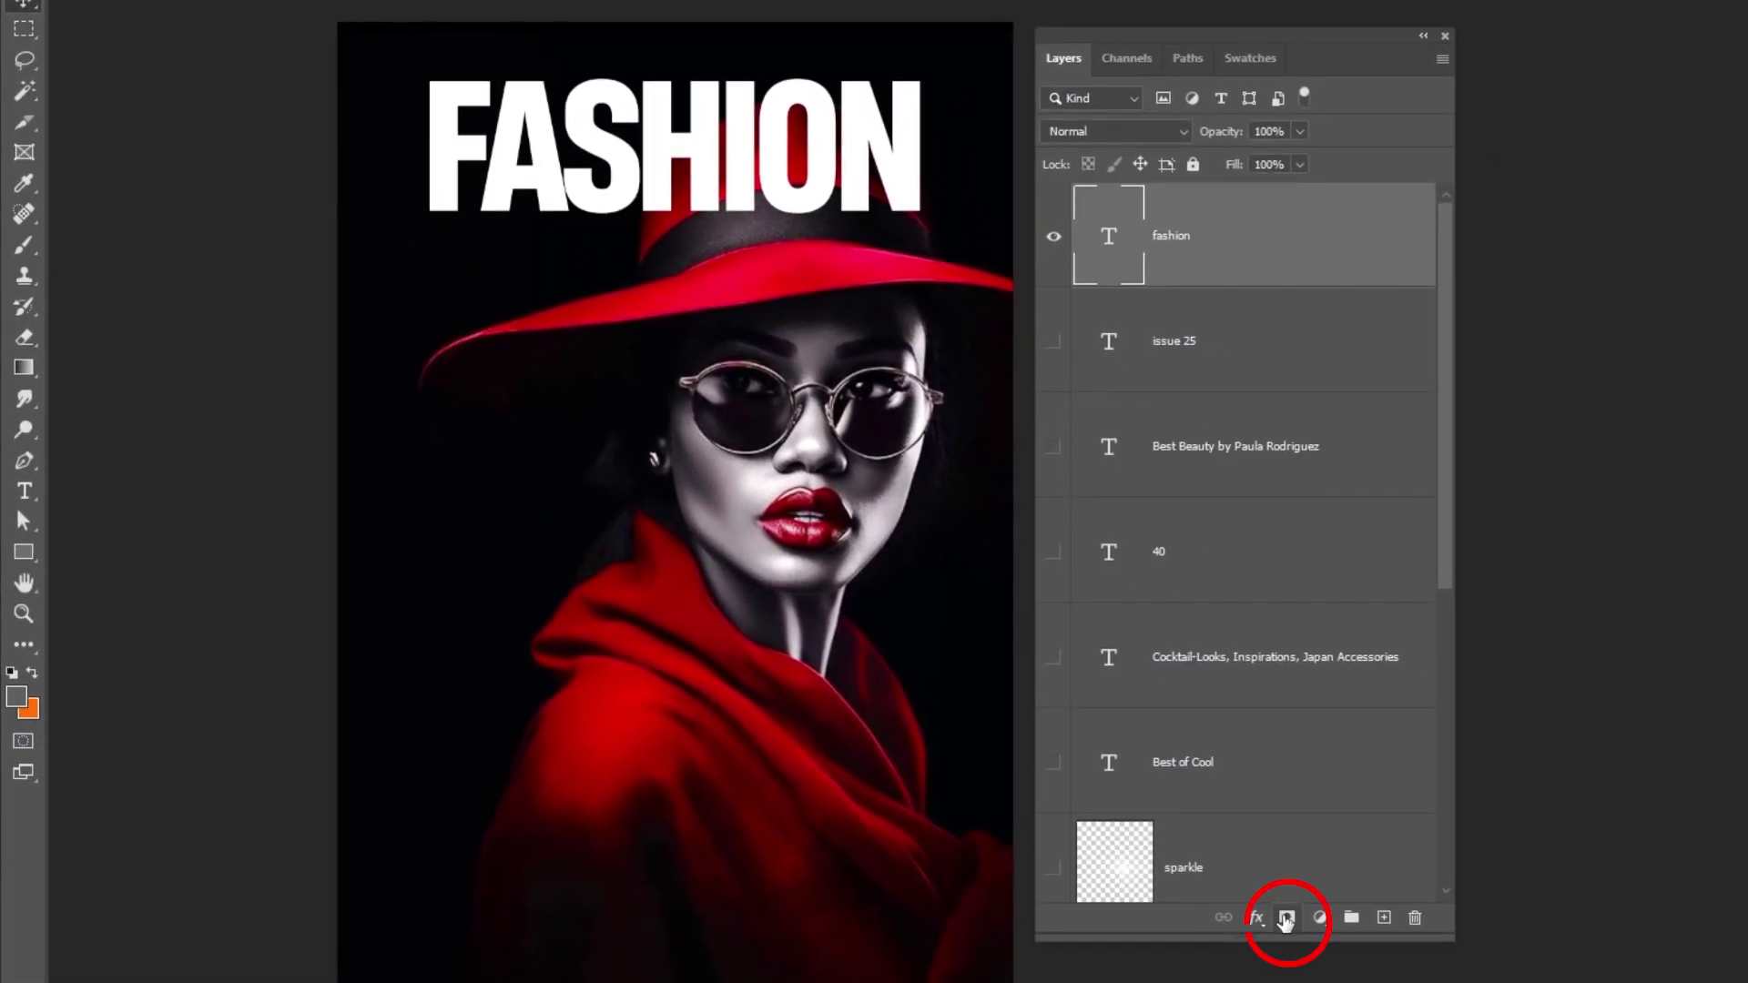
left_click(1285, 918)
scroll(1202, 384, "down", 5)
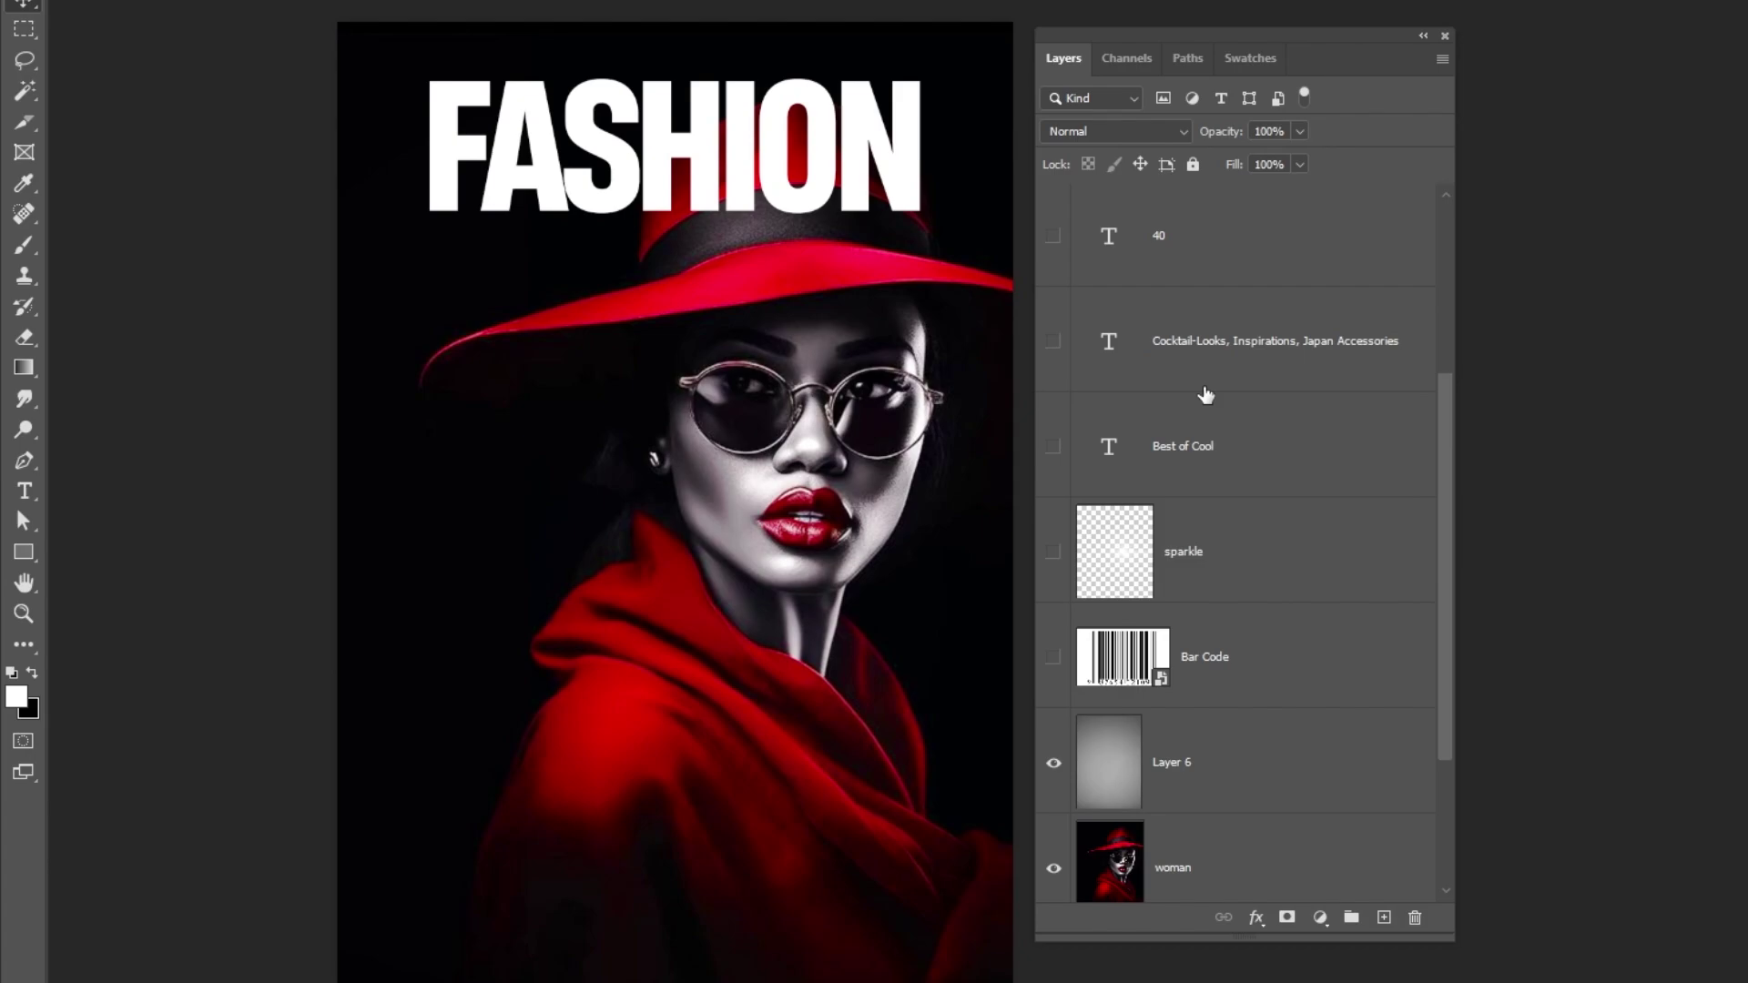
scroll(1207, 396, "down", 3)
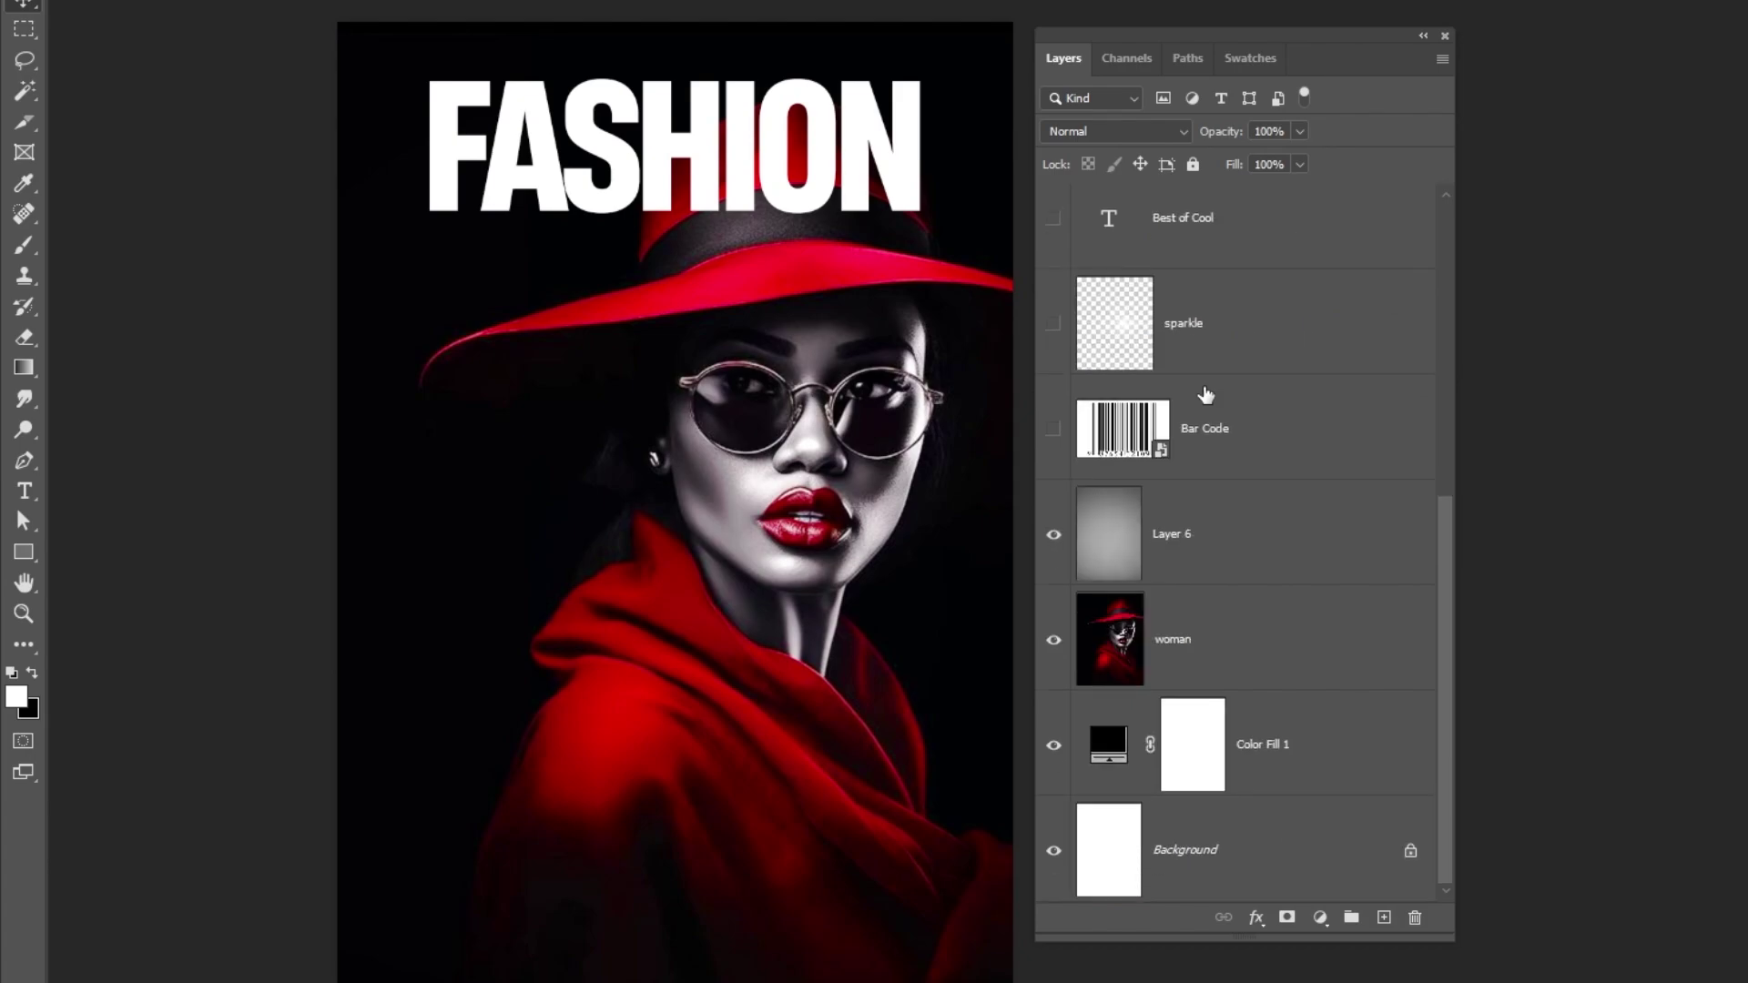
left_click(1181, 655)
left_click(277, 15)
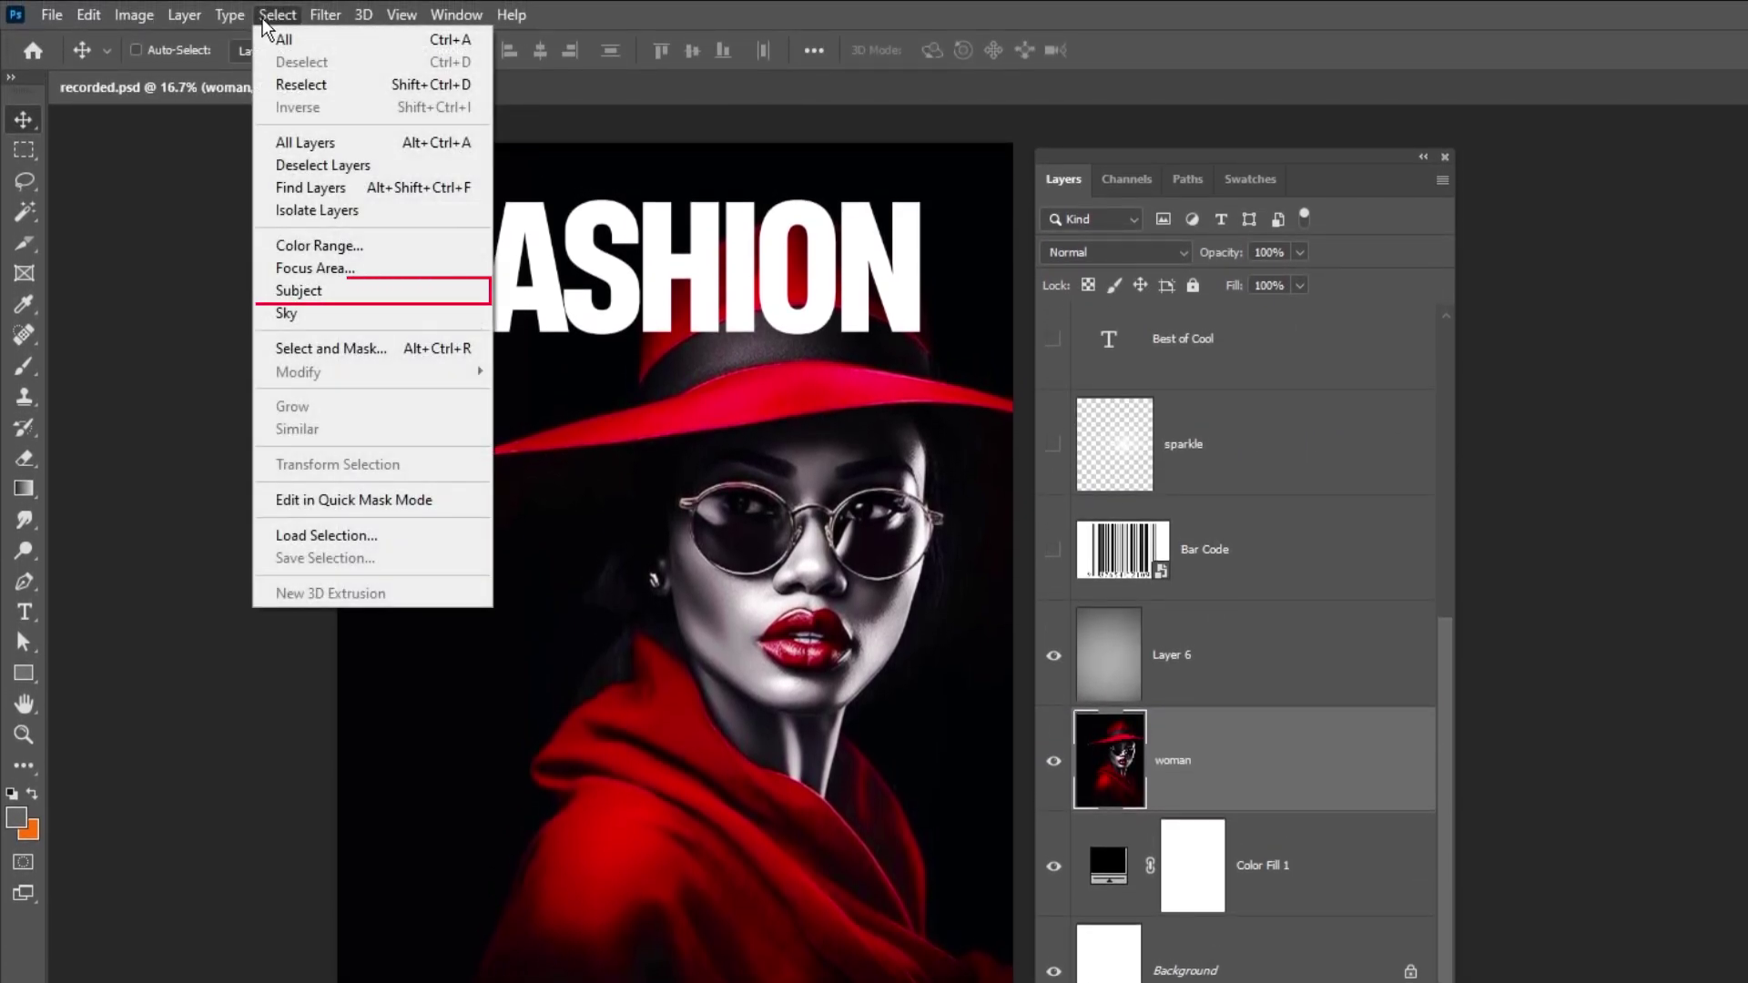
left_click(308, 290)
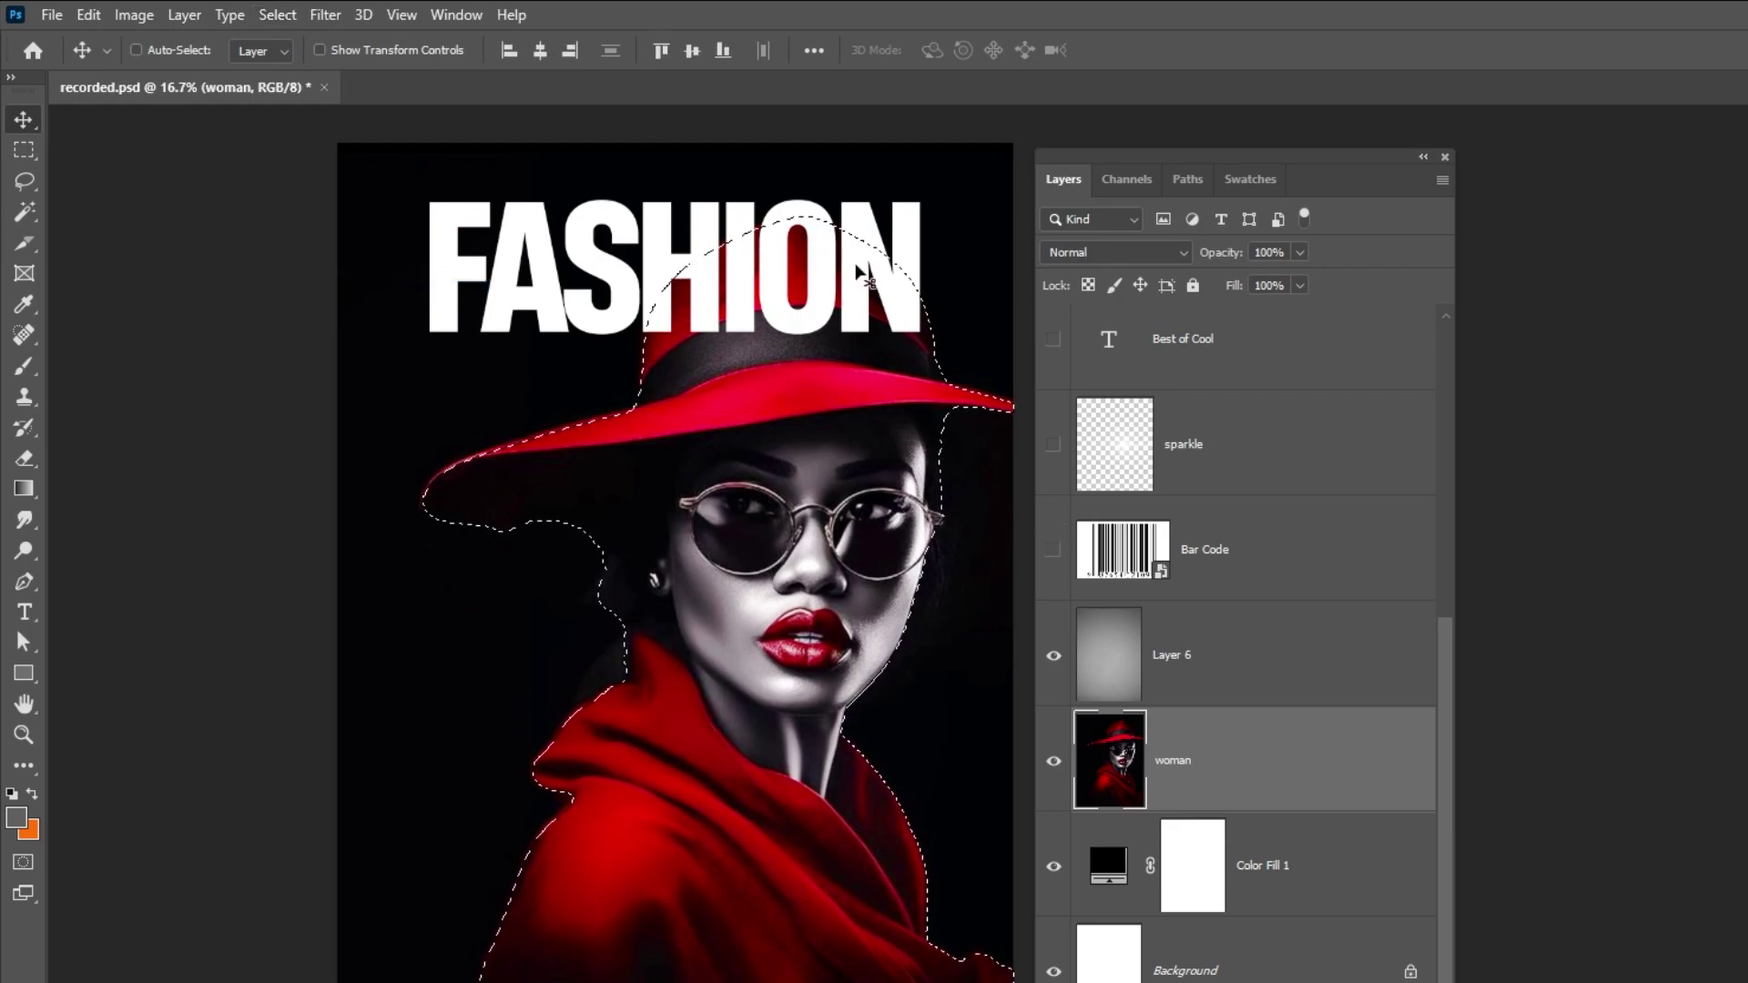
scroll(1254, 369, "up", 5)
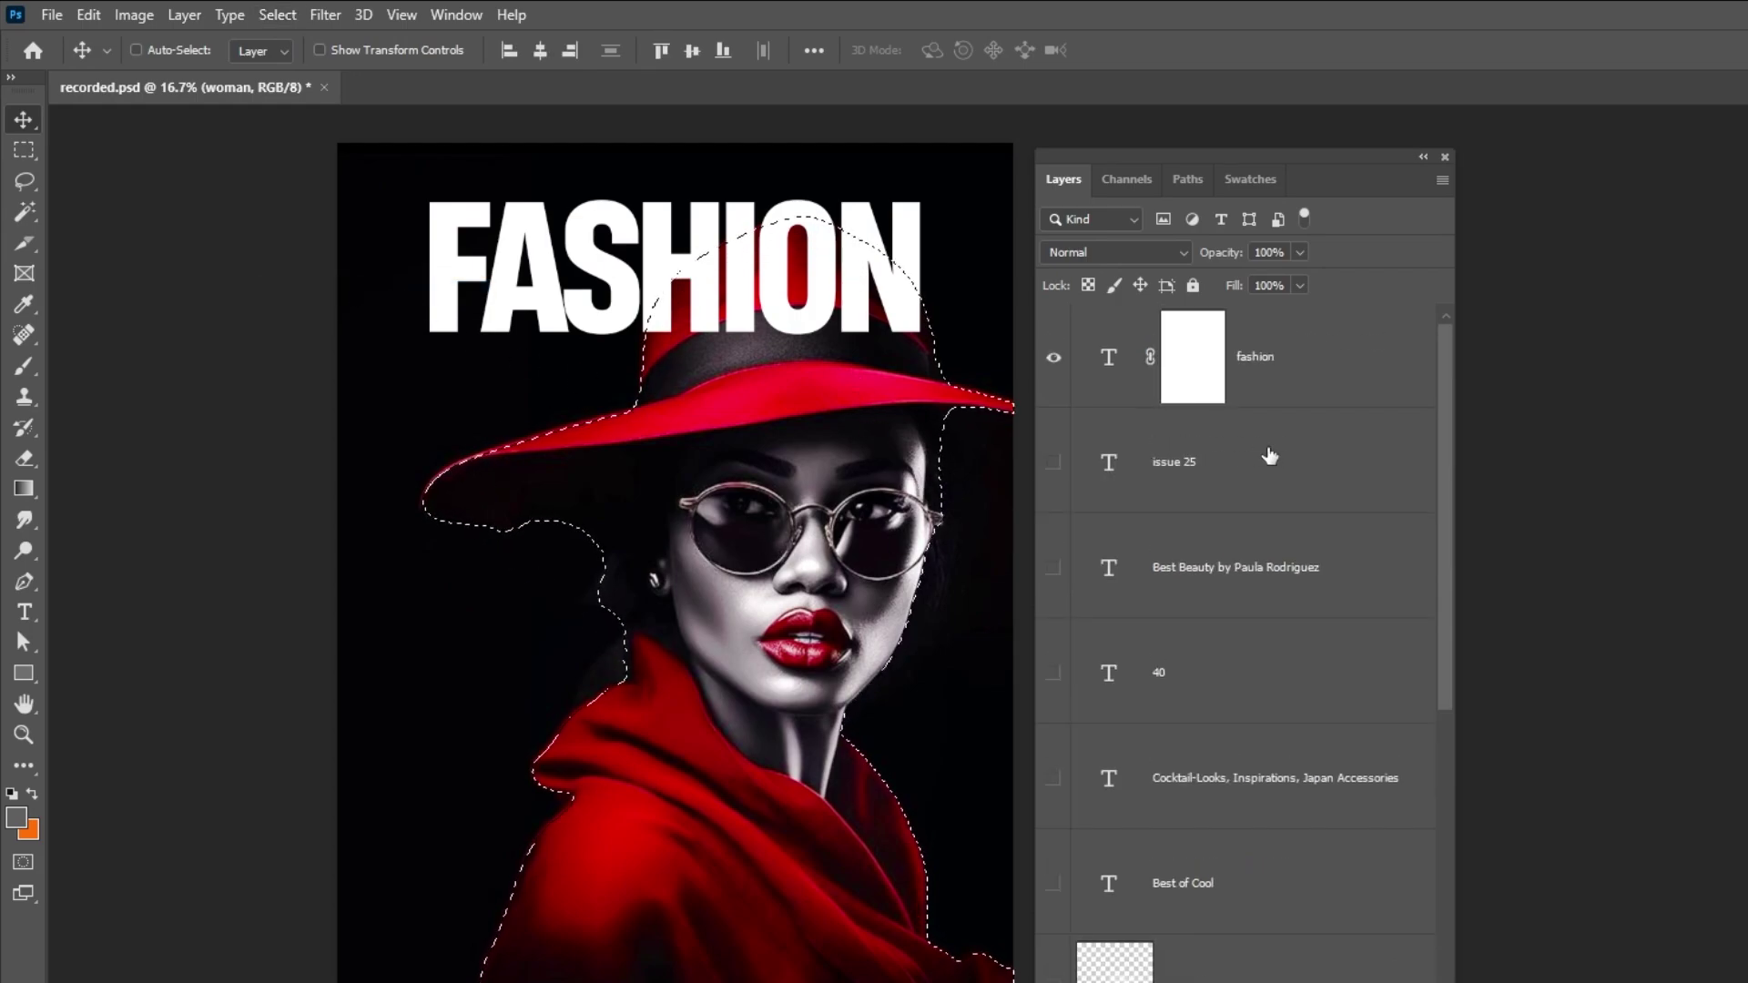
Paint black into the FASHION mask over the hat with a 100%-flow Hard Round brush.
left_click(1216, 360, "alt")
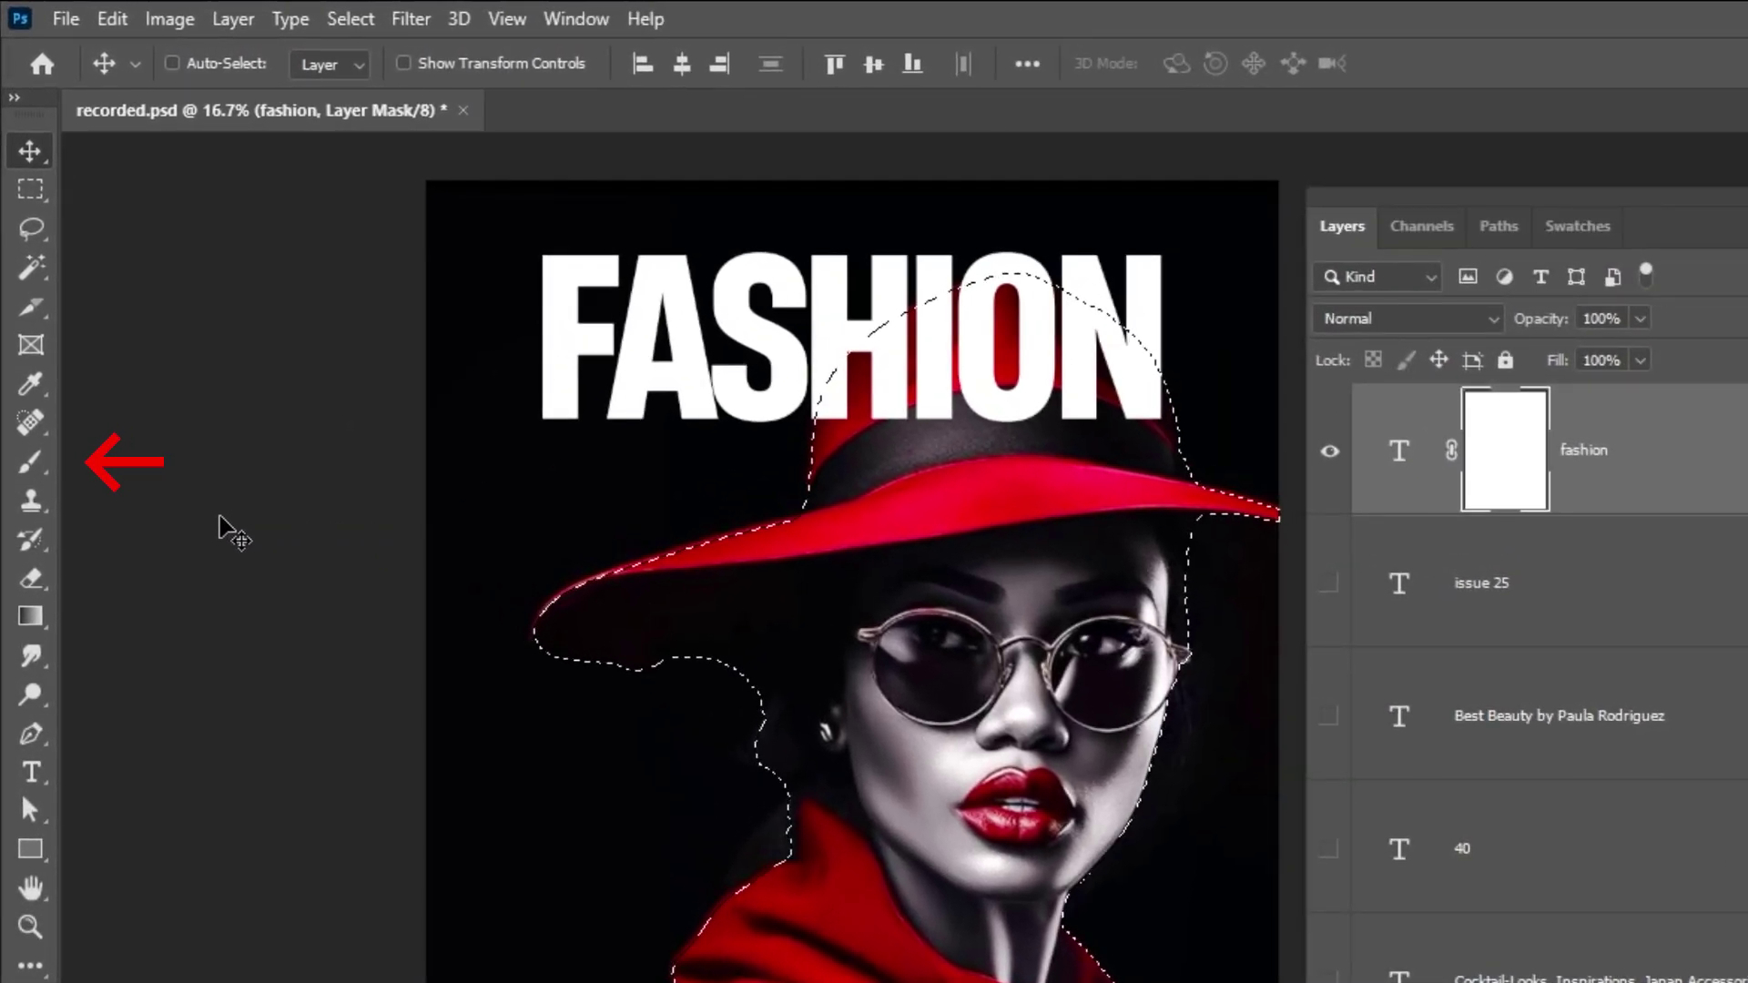
left_click(33, 465)
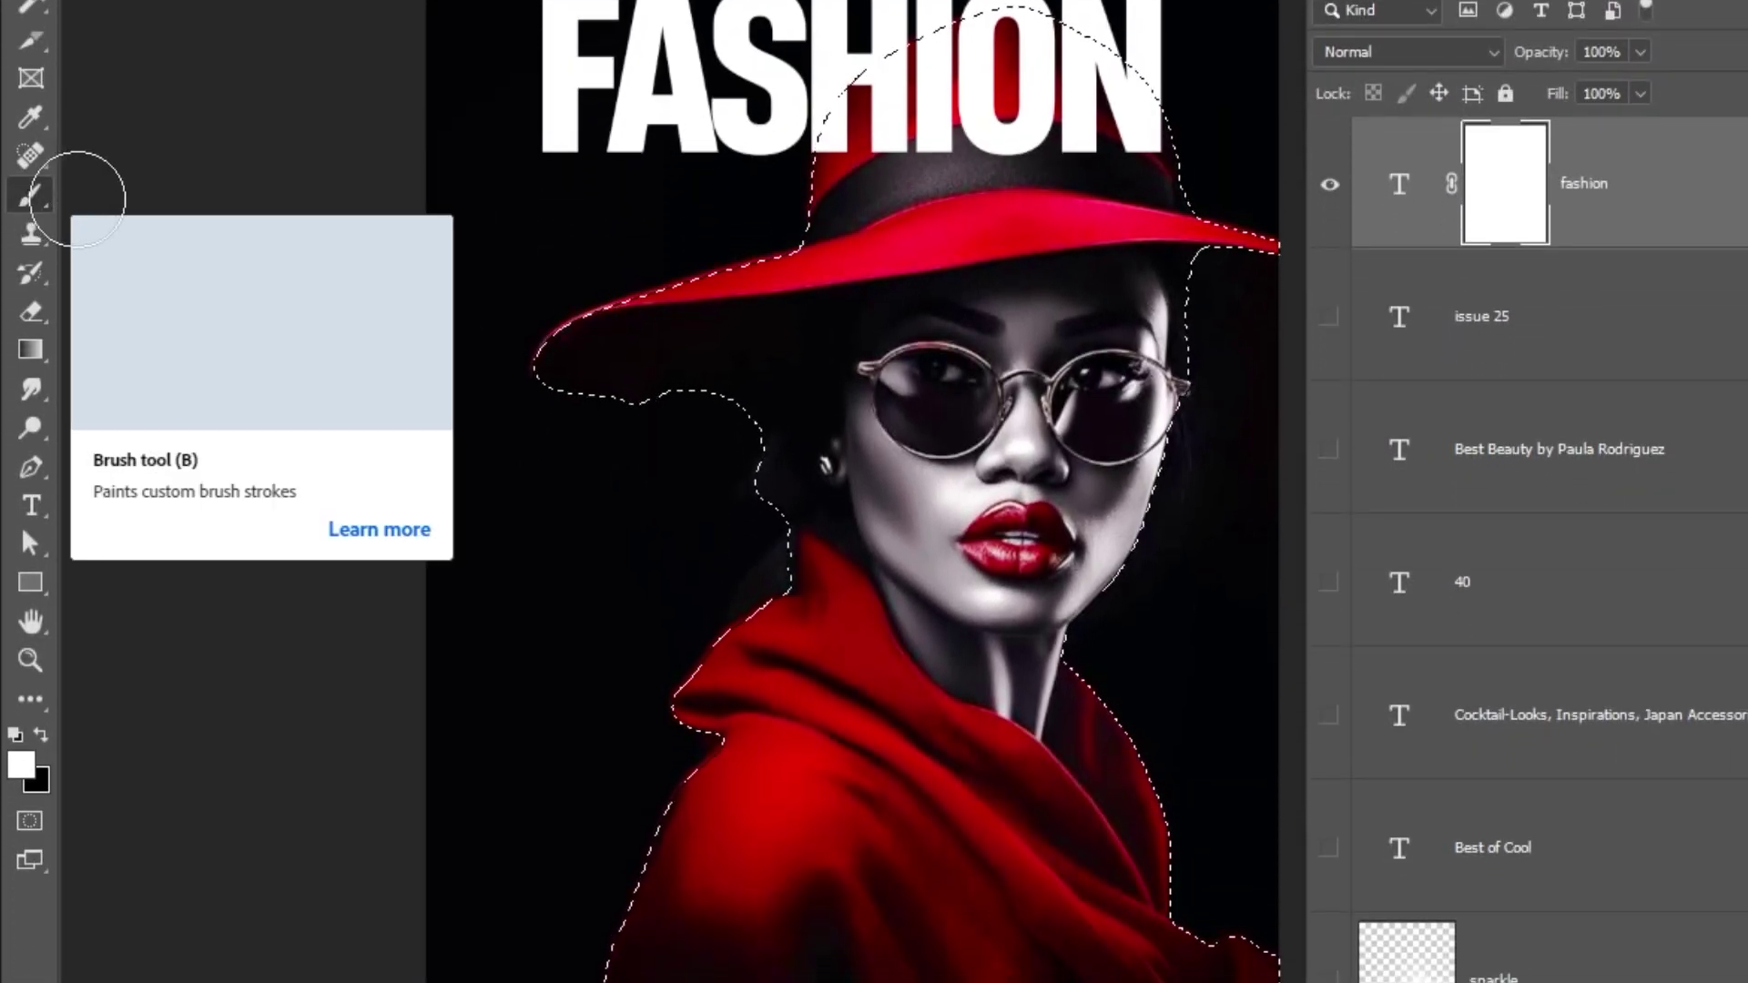
key("x")
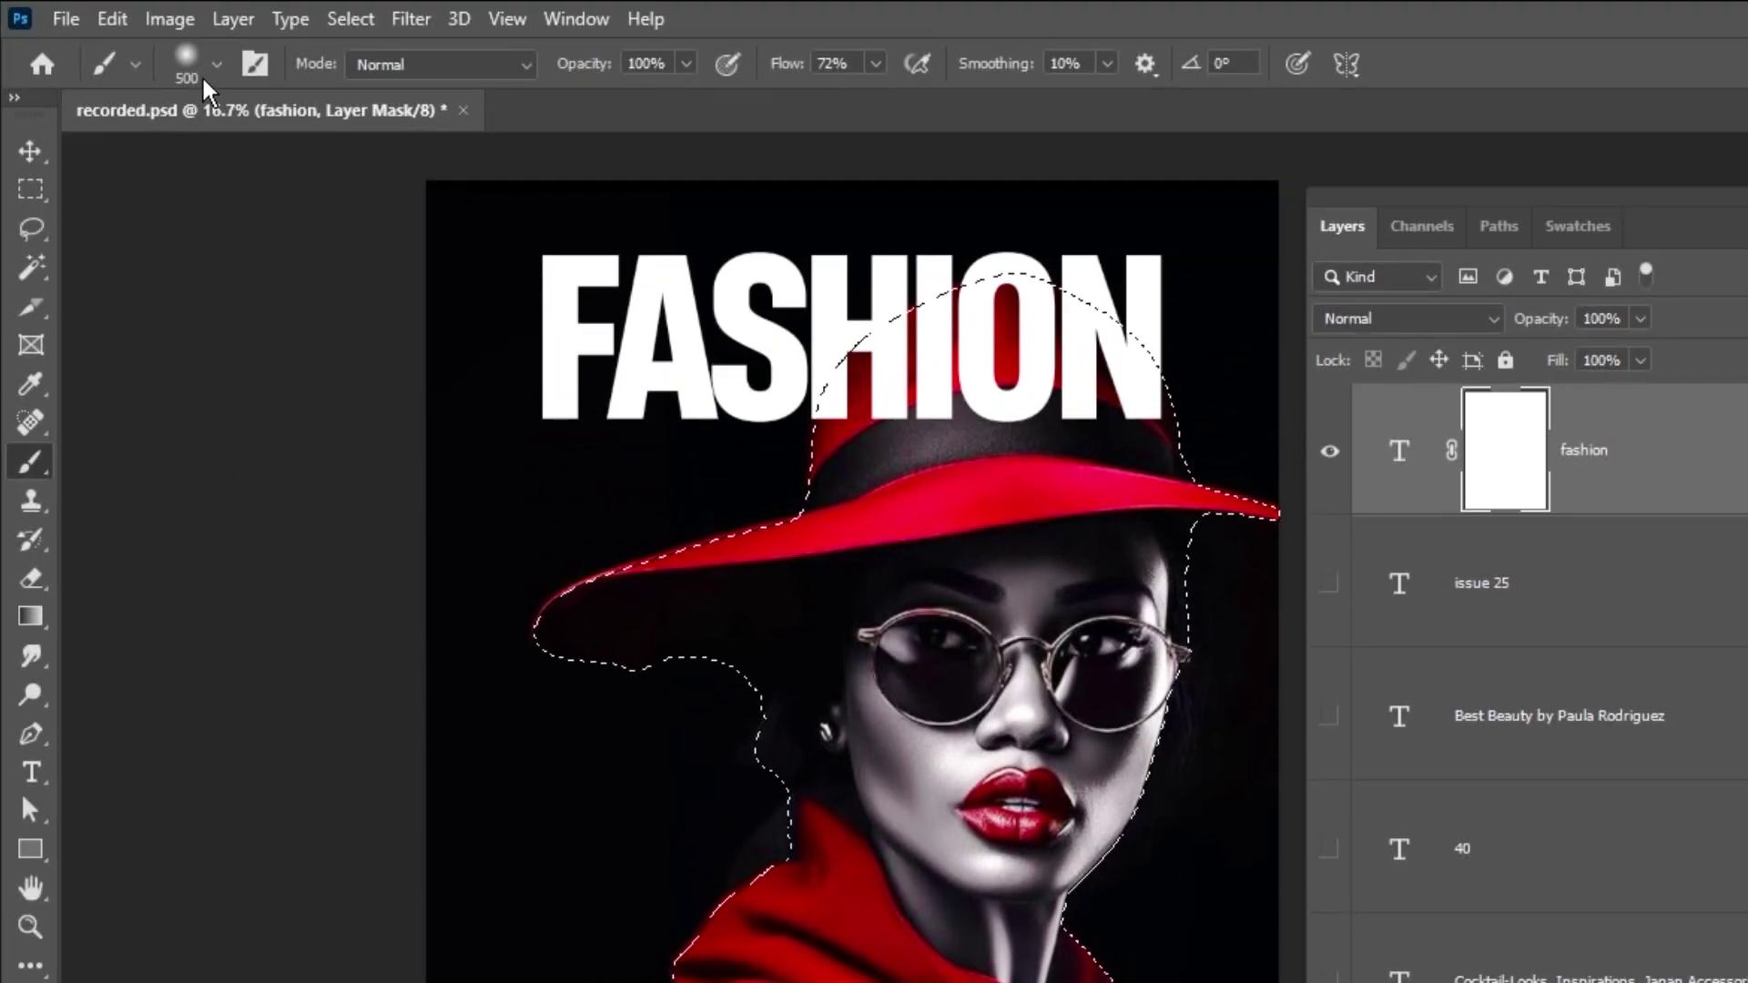
left_click(215, 64)
left_click(207, 685)
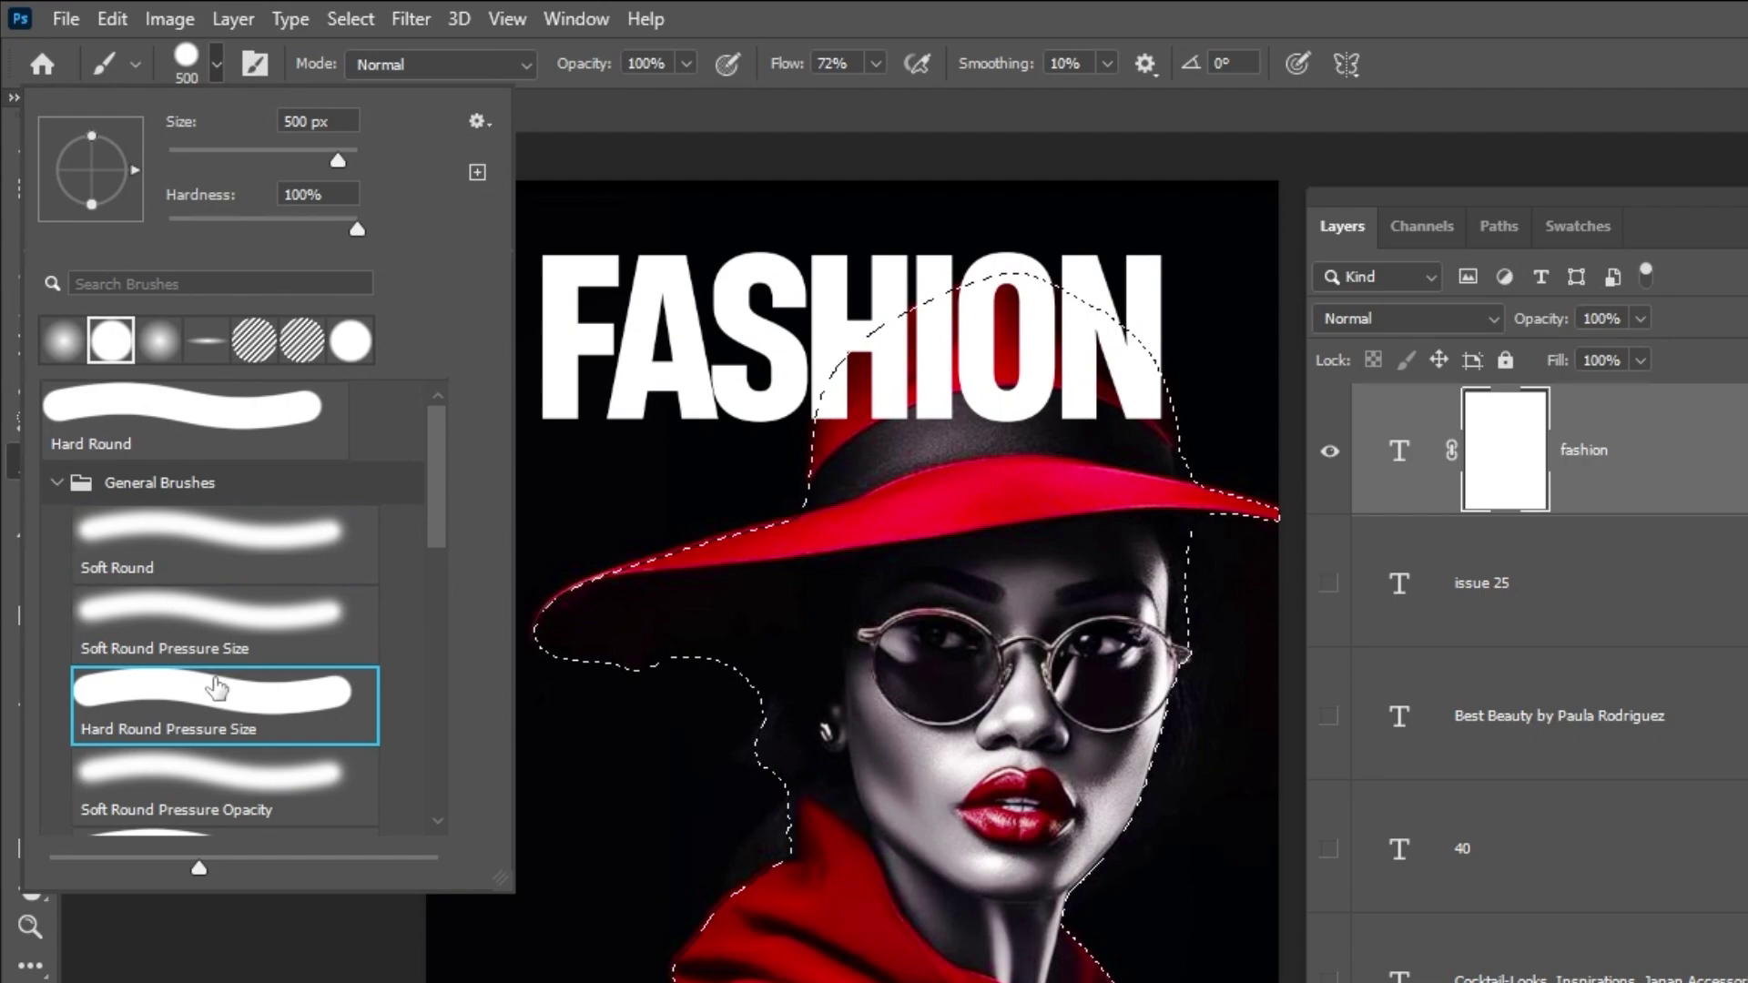
left_click(220, 71)
left_click(877, 65)
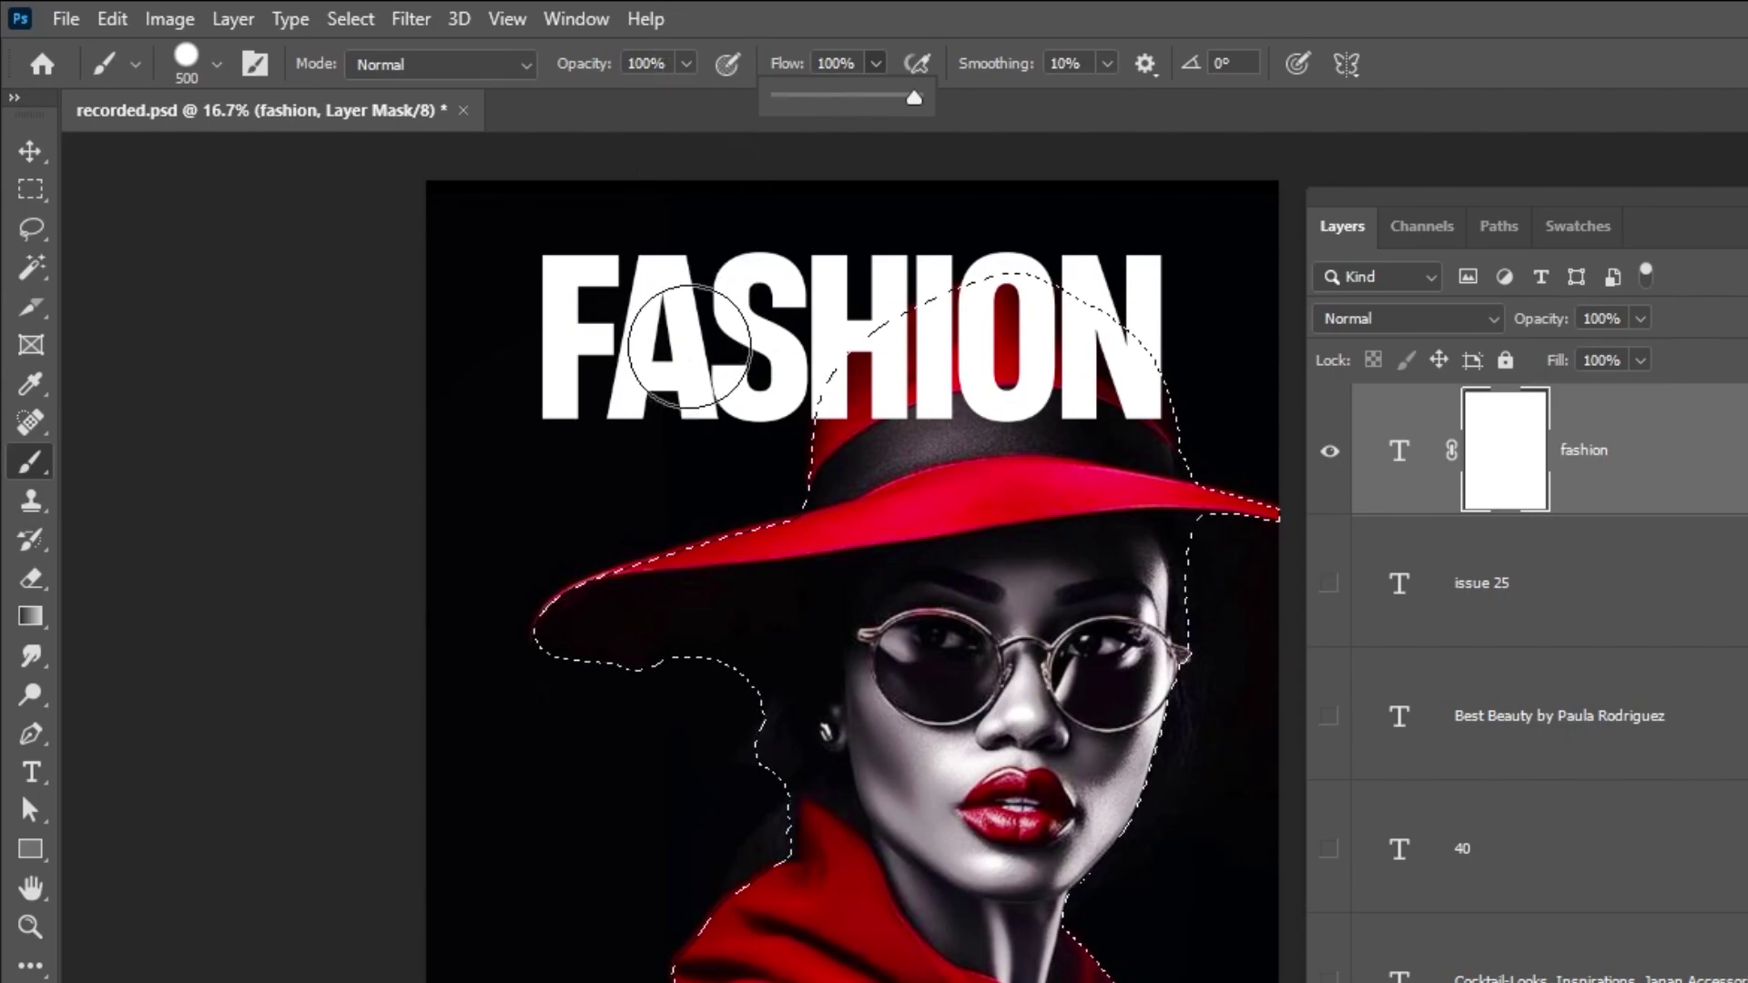
mouse_move(874, 410)
left_mouse_down()
mouse_move(940, 336)
mouse_move(1066, 314)
mouse_move(1142, 397)
left_mouse_up()
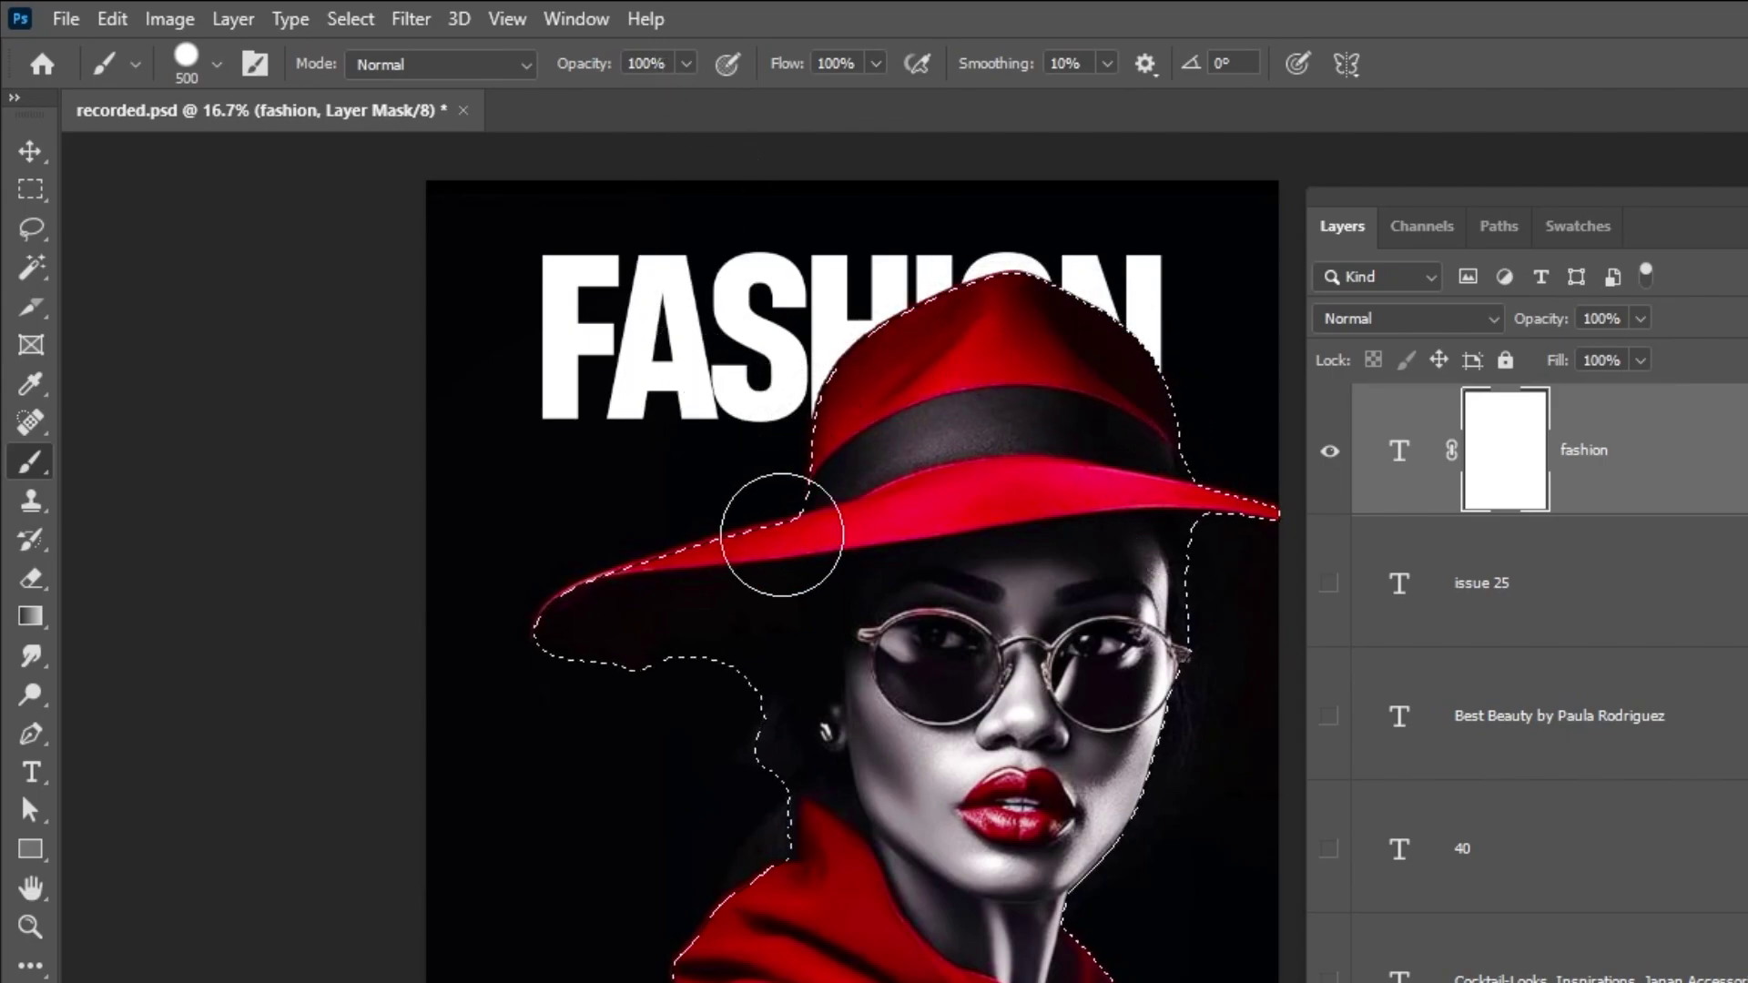
Deselect the subject, then add Layer 7 above the title and clip it to FASHION.
left_click(350, 19)
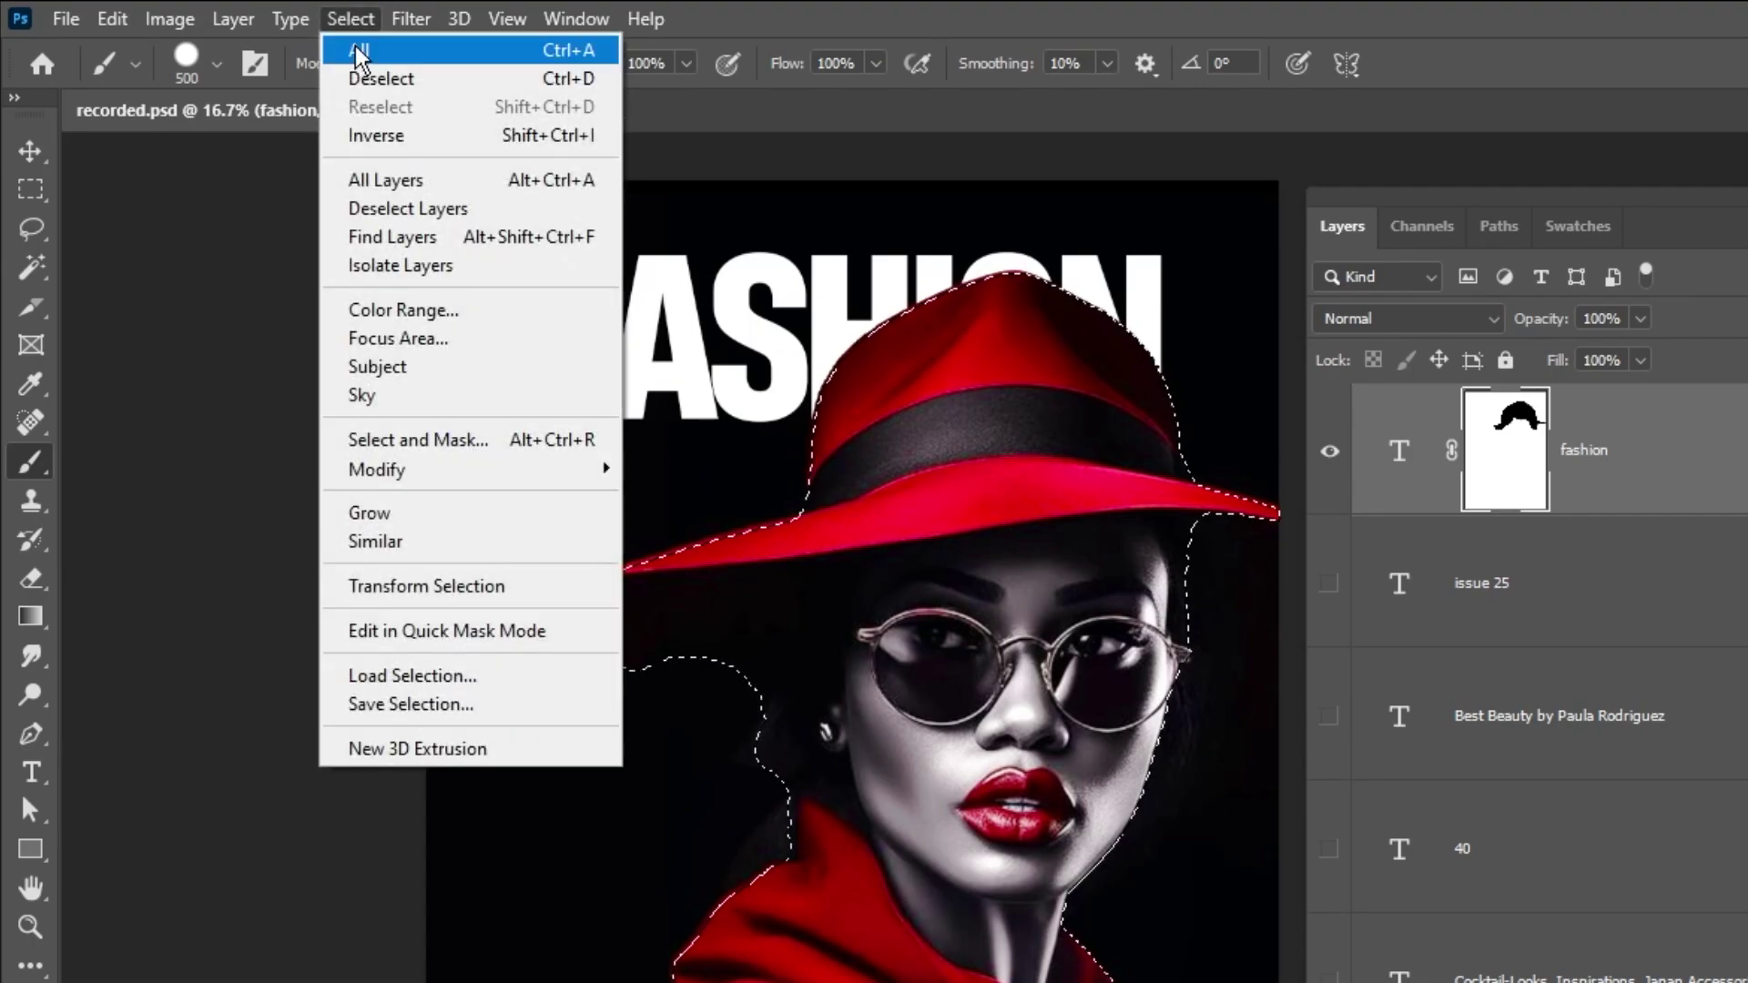
left_click(382, 78)
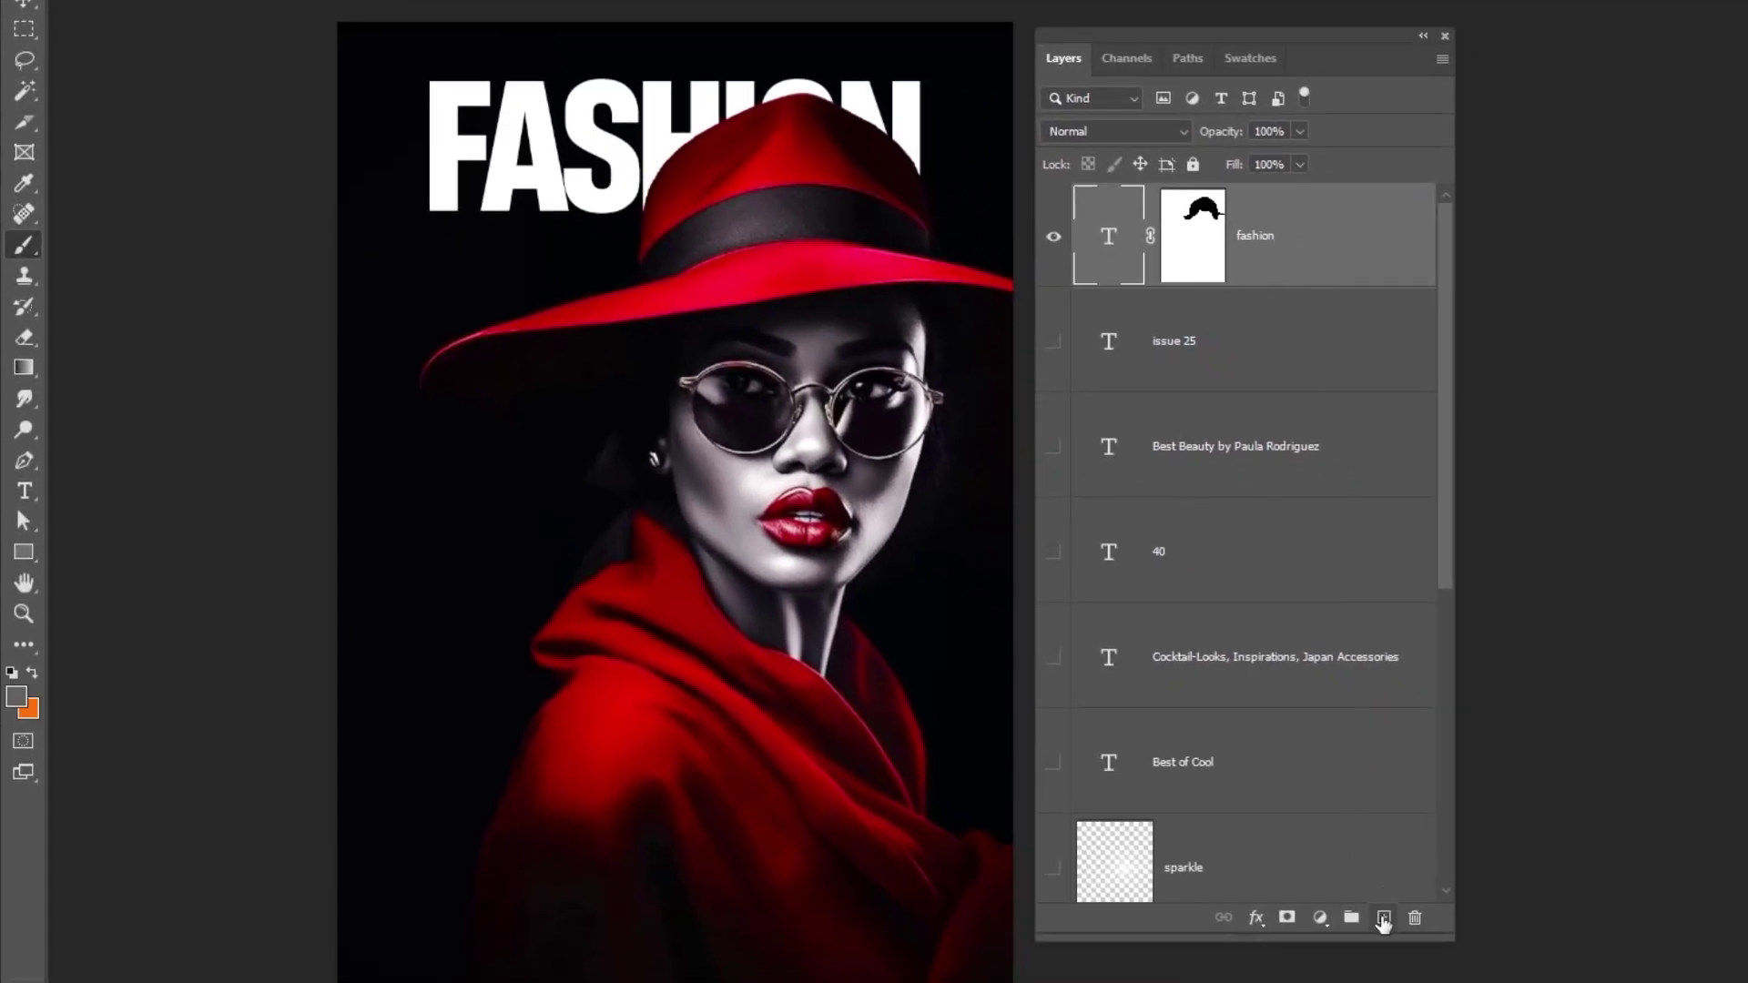
left_click(1384, 920)
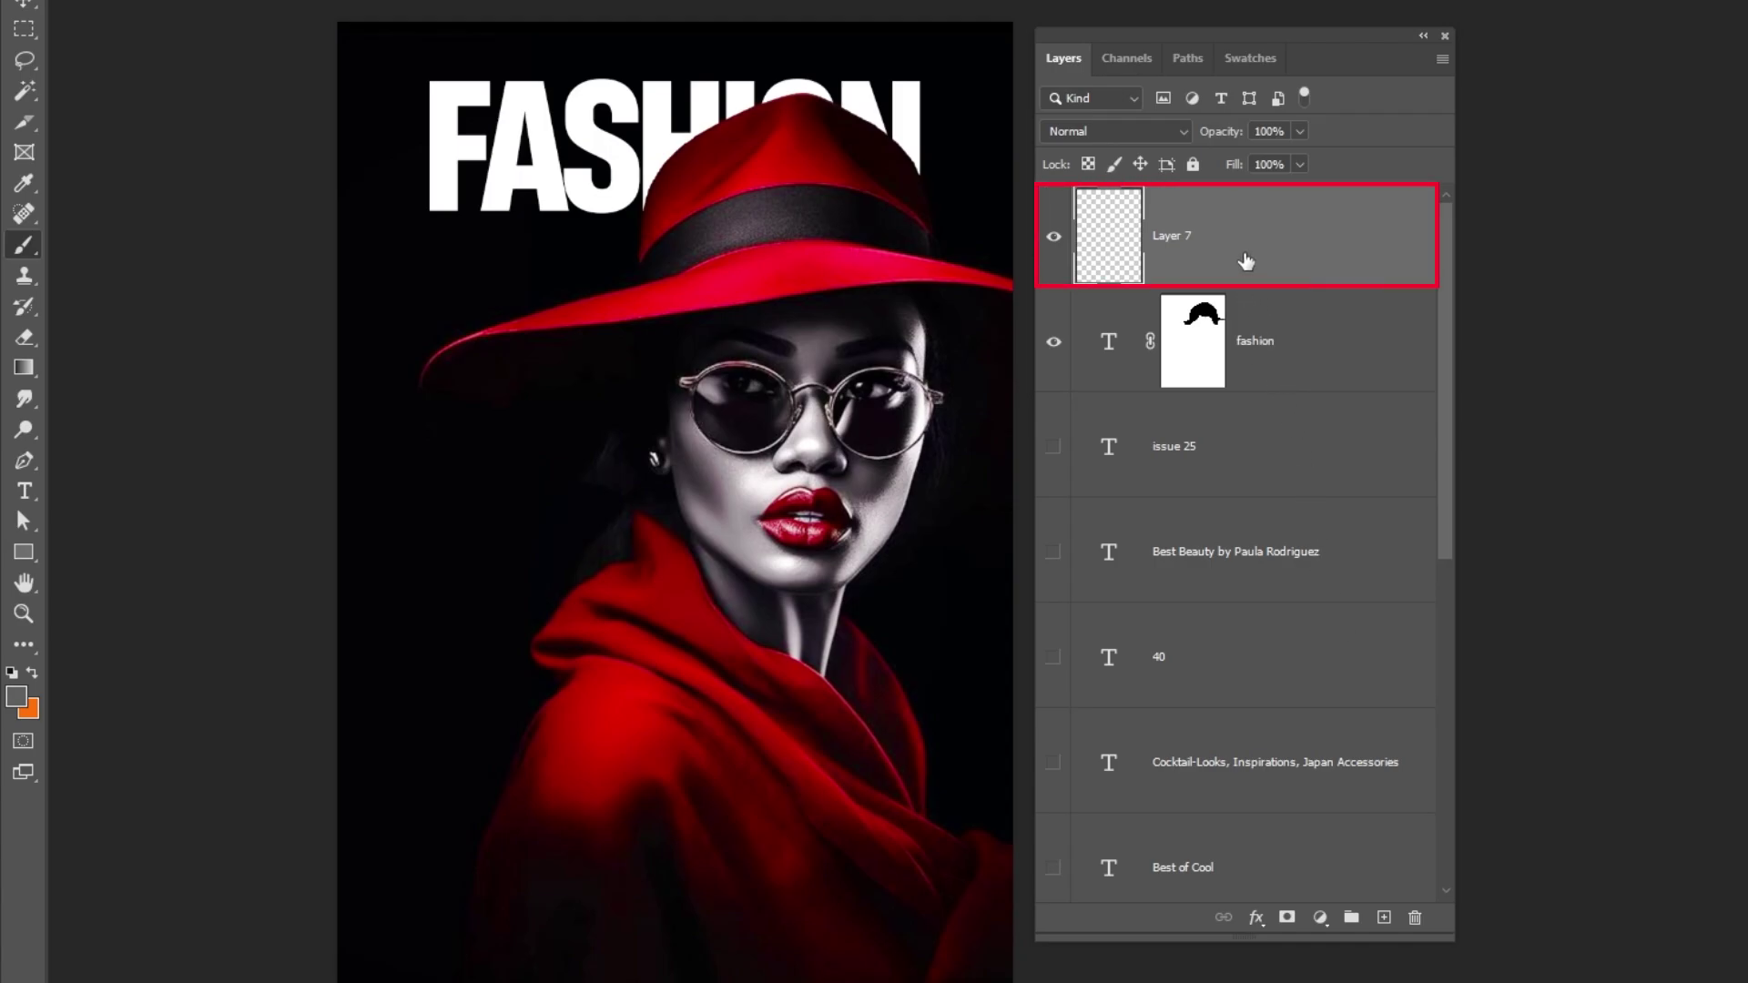
right_click(1204, 240)
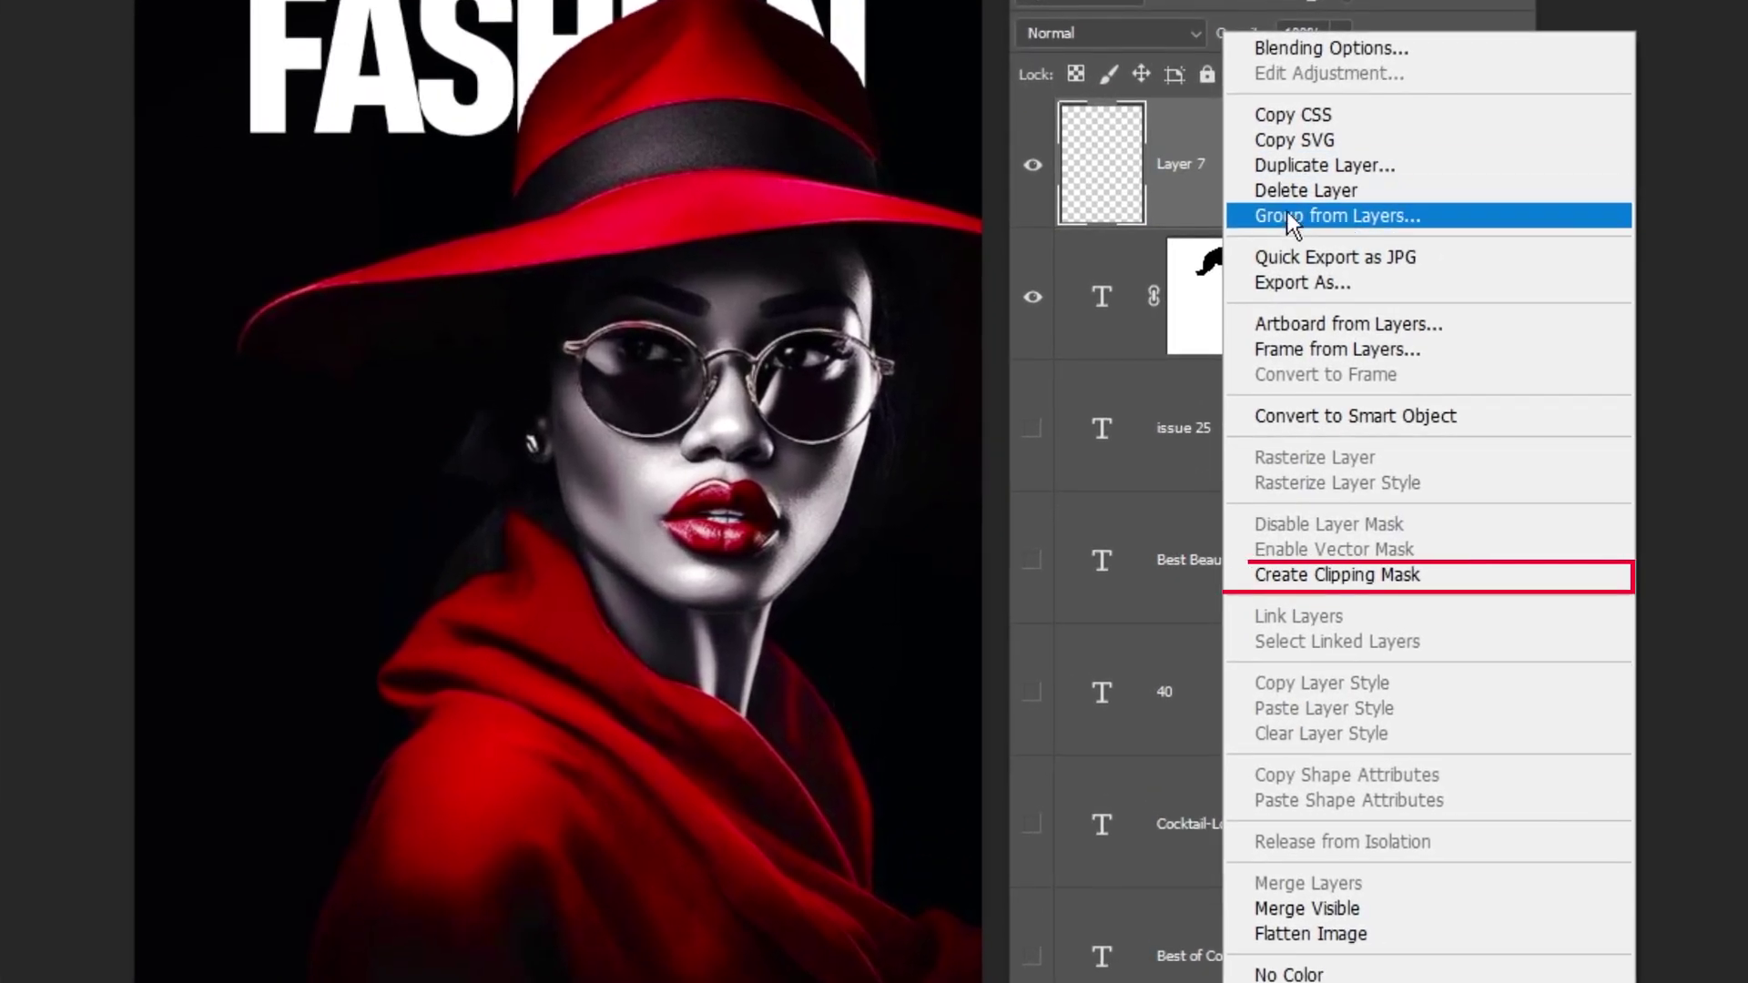
left_click(1327, 572)
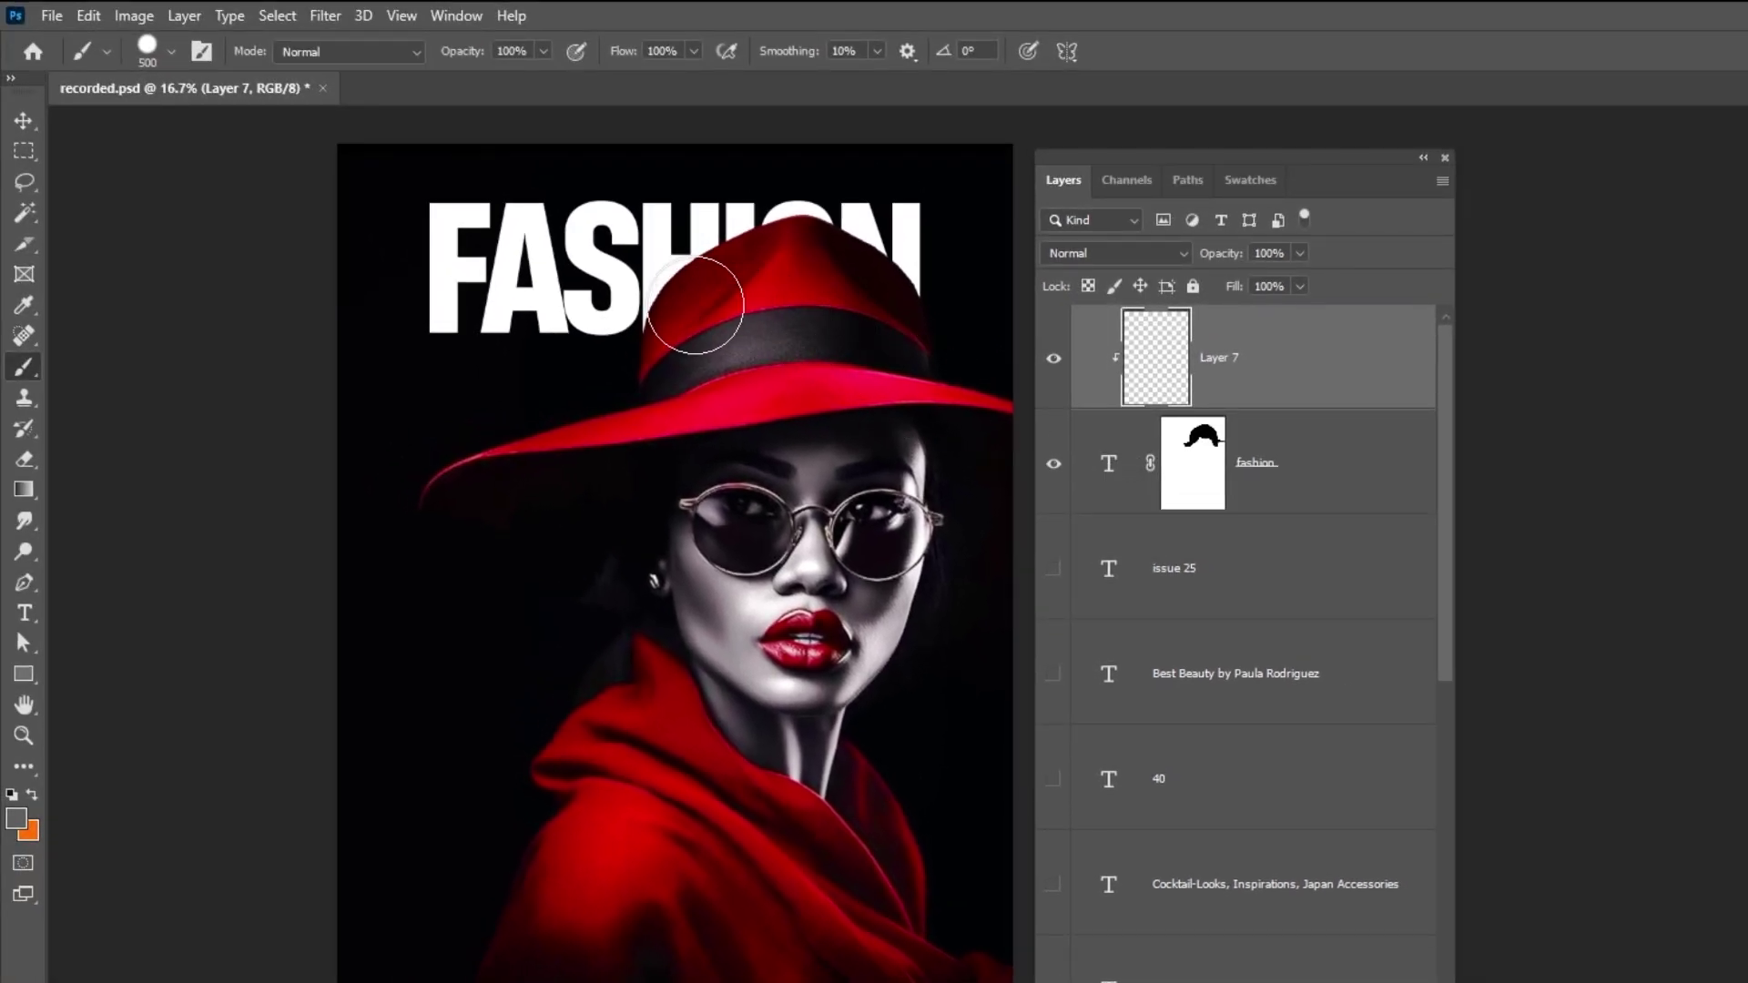
Set a near-black foreground colour and choose a Soft Round brush.
left_click(21, 823)
left_click_drag(218, 587, 126, 641)
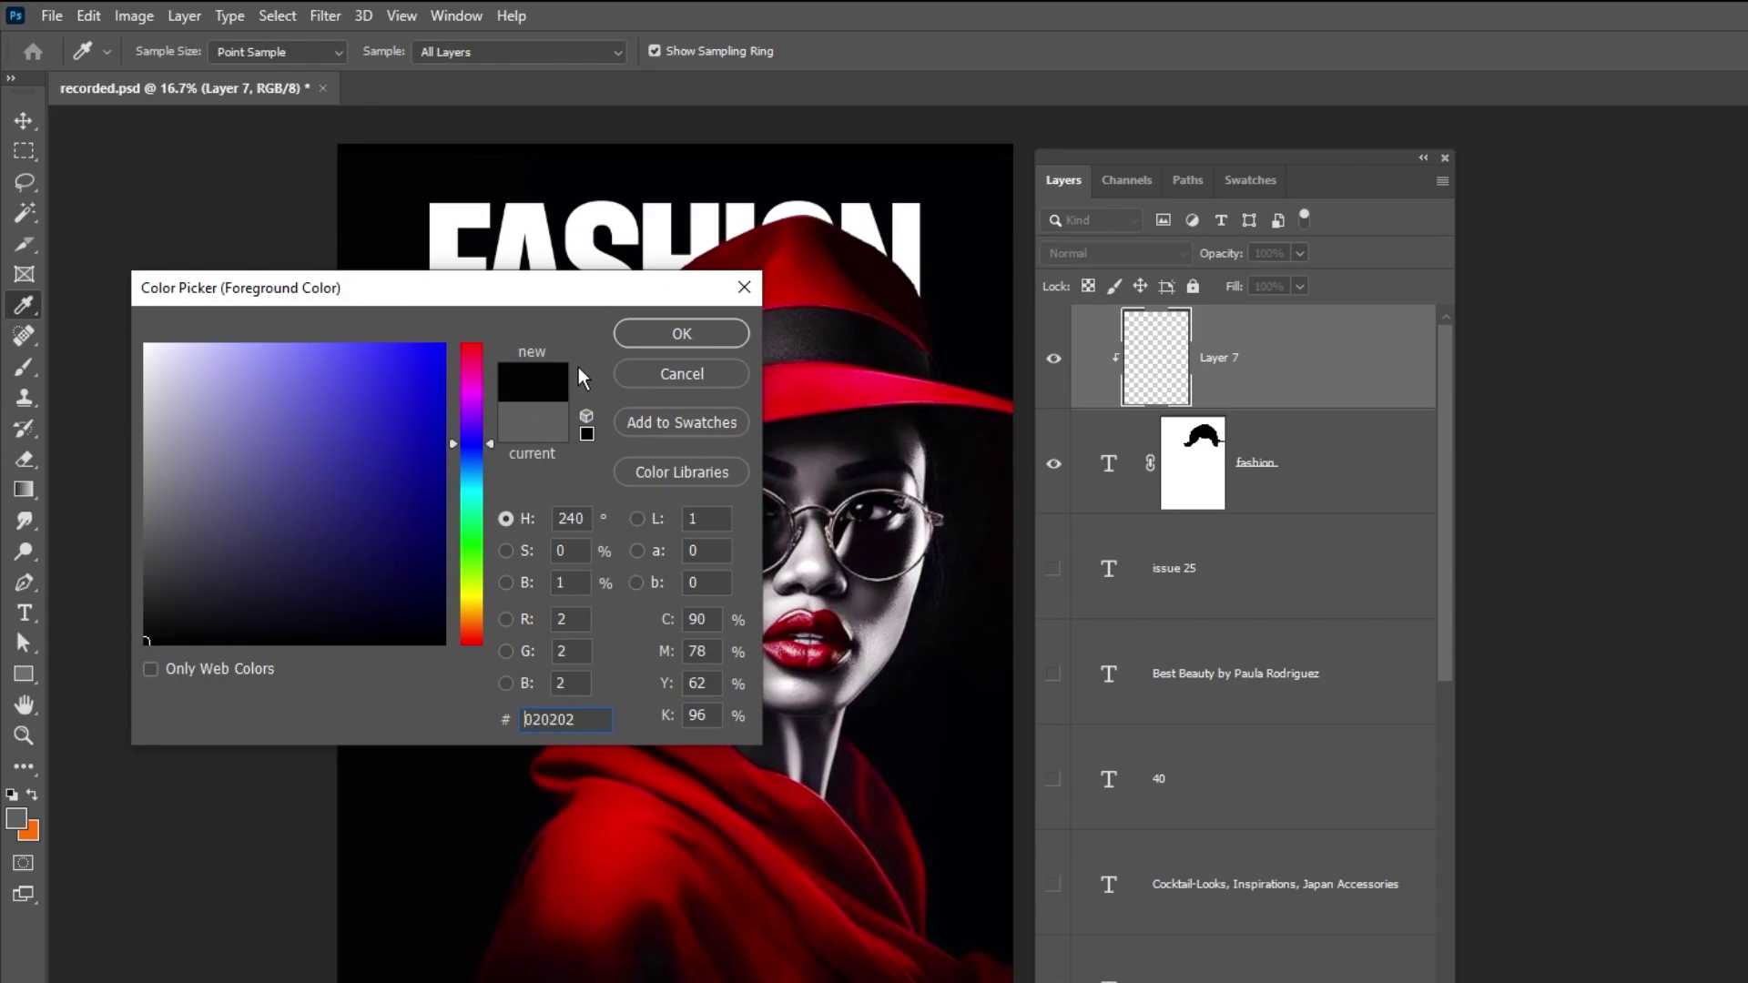
left_click(681, 334)
key("b")
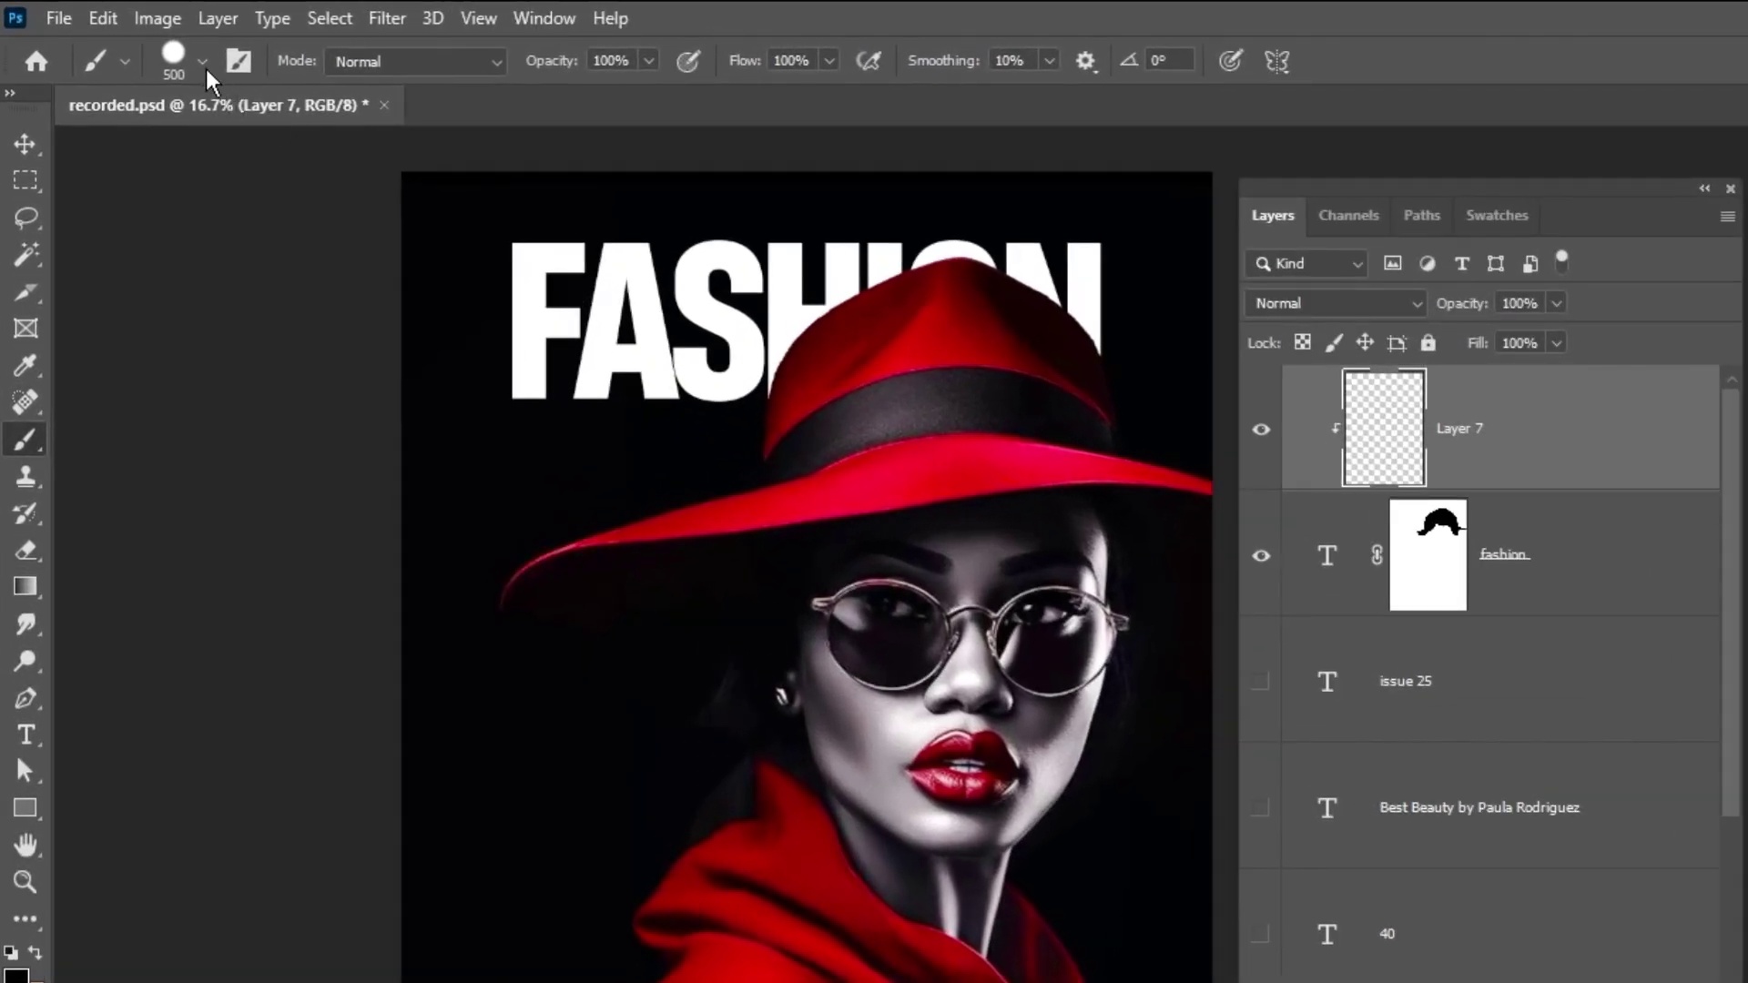
left_click(201, 71)
left_click(203, 509)
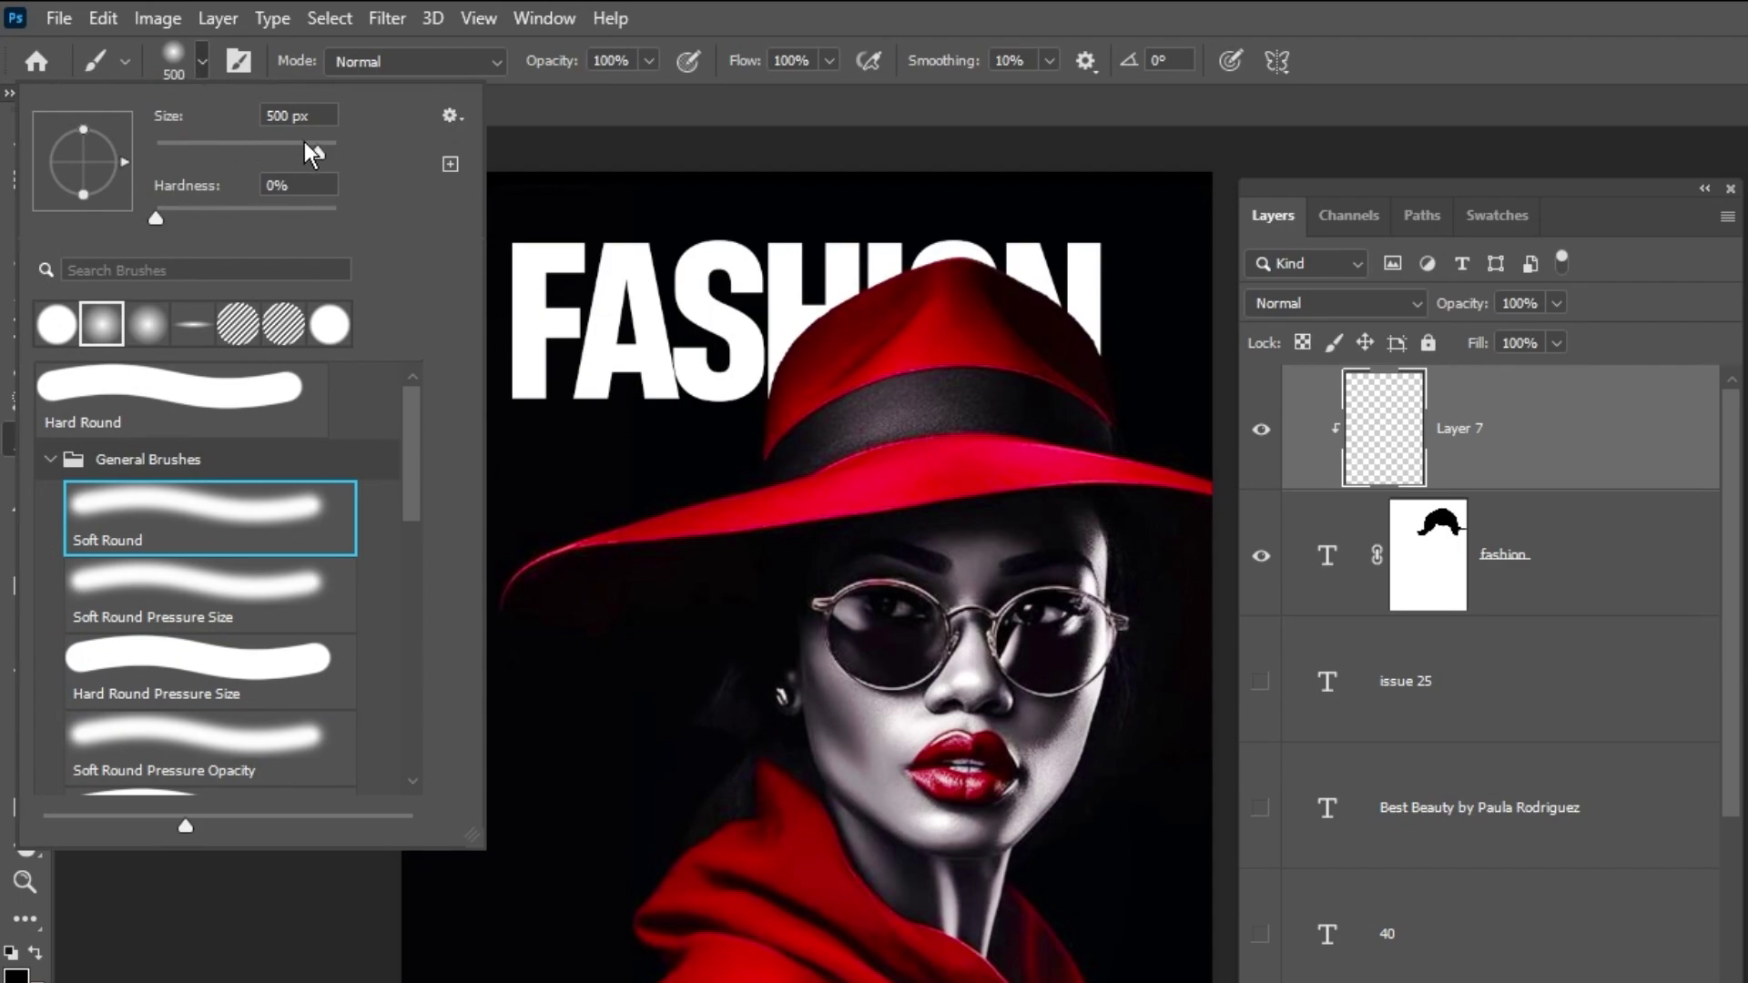
left_click(206, 64)
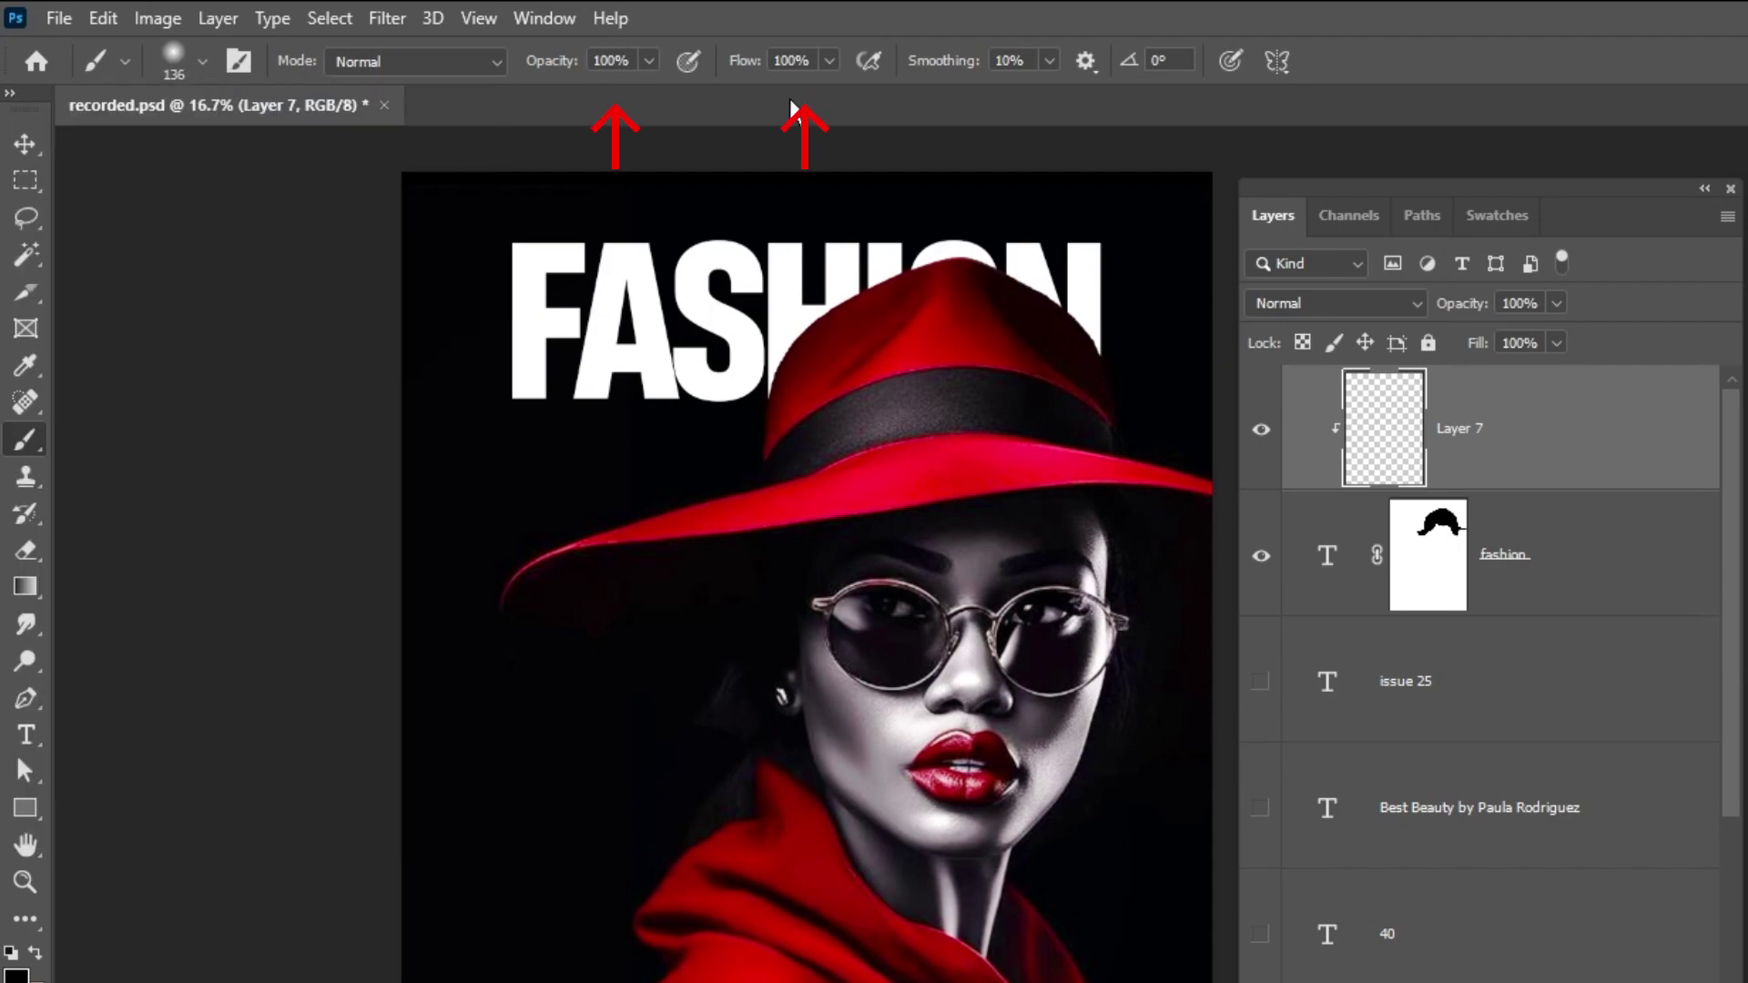
Paint a low-flow soft shadow on the letters above the hat, then compare with and without it.
left_click(827, 60)
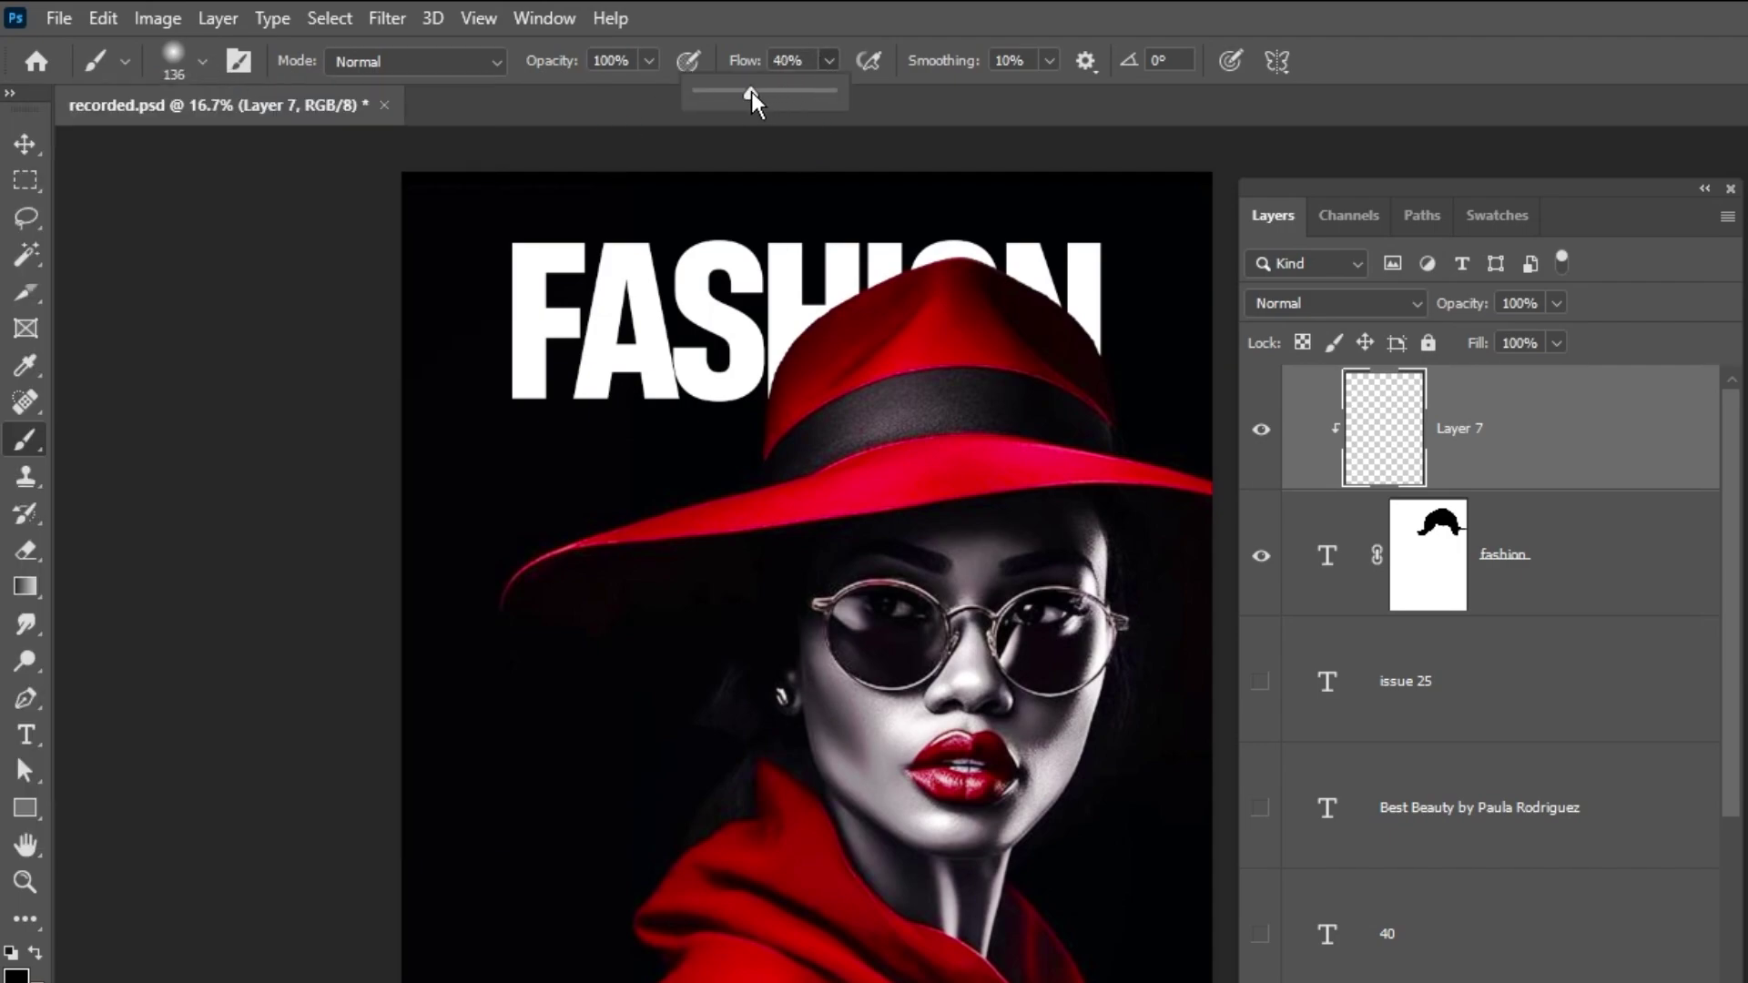
key("bracketright")
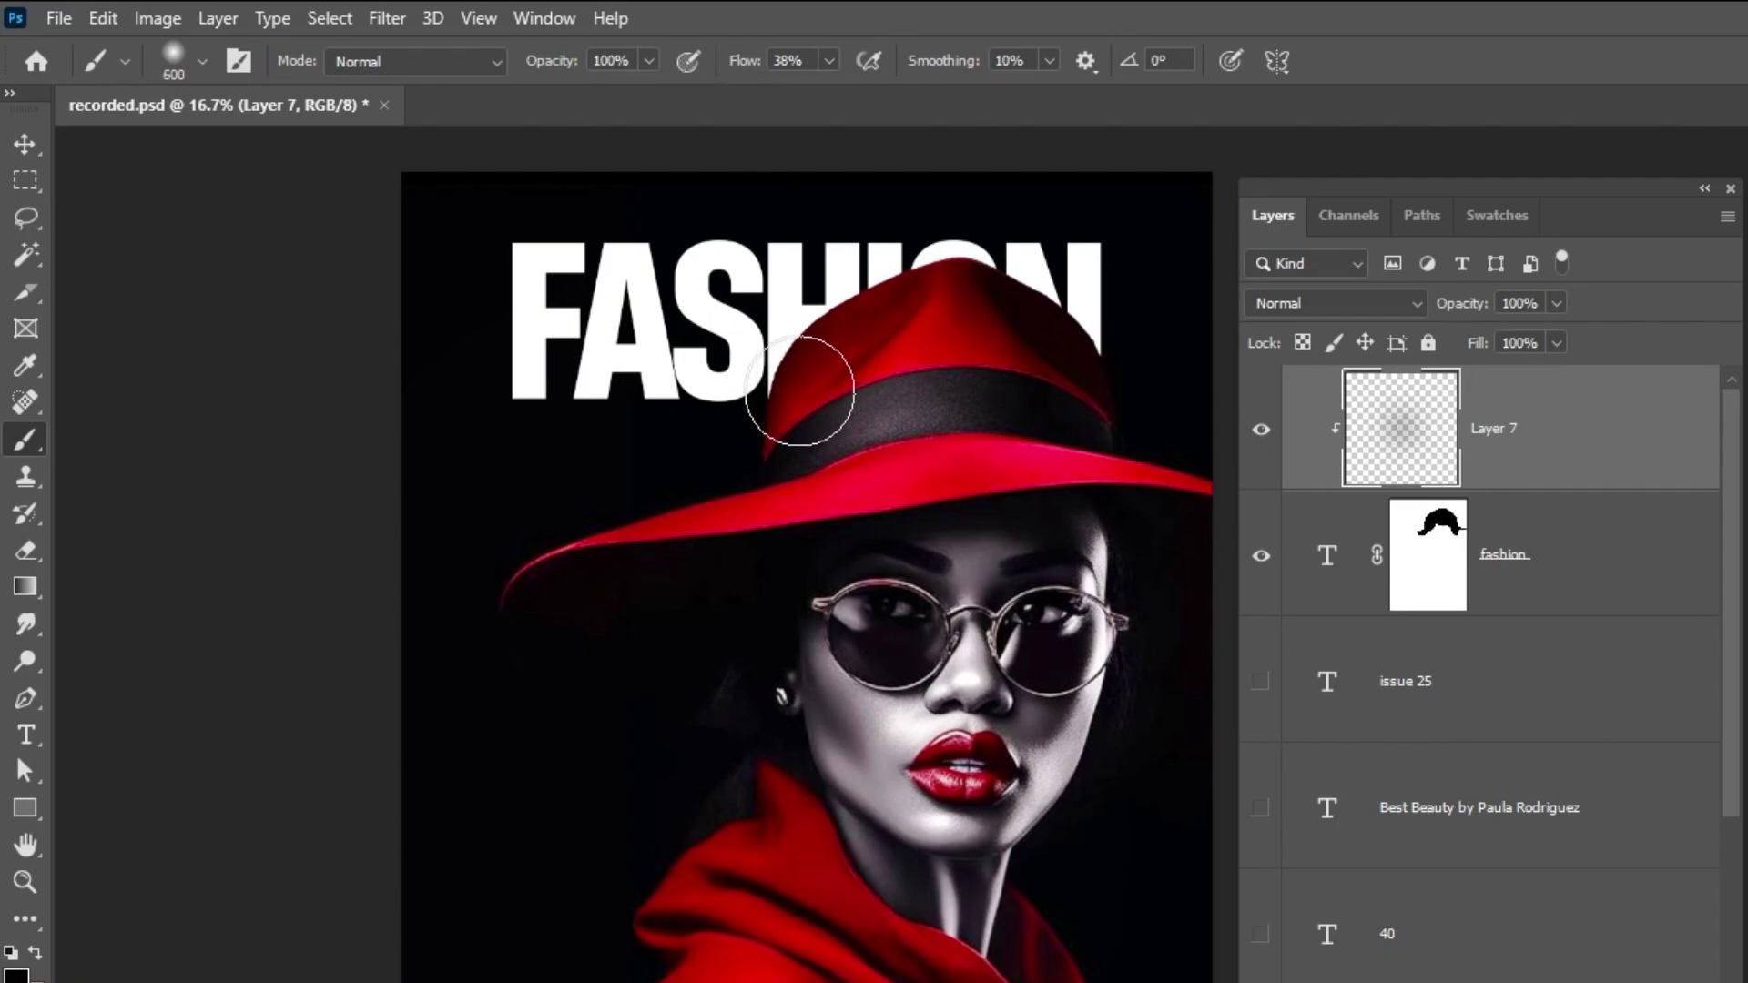
mouse_move(803, 389)
left_mouse_down()
mouse_move(980, 312)
mouse_move(1066, 342)
mouse_move(821, 359)
mouse_move(1020, 399)
left_mouse_up()
key("v")
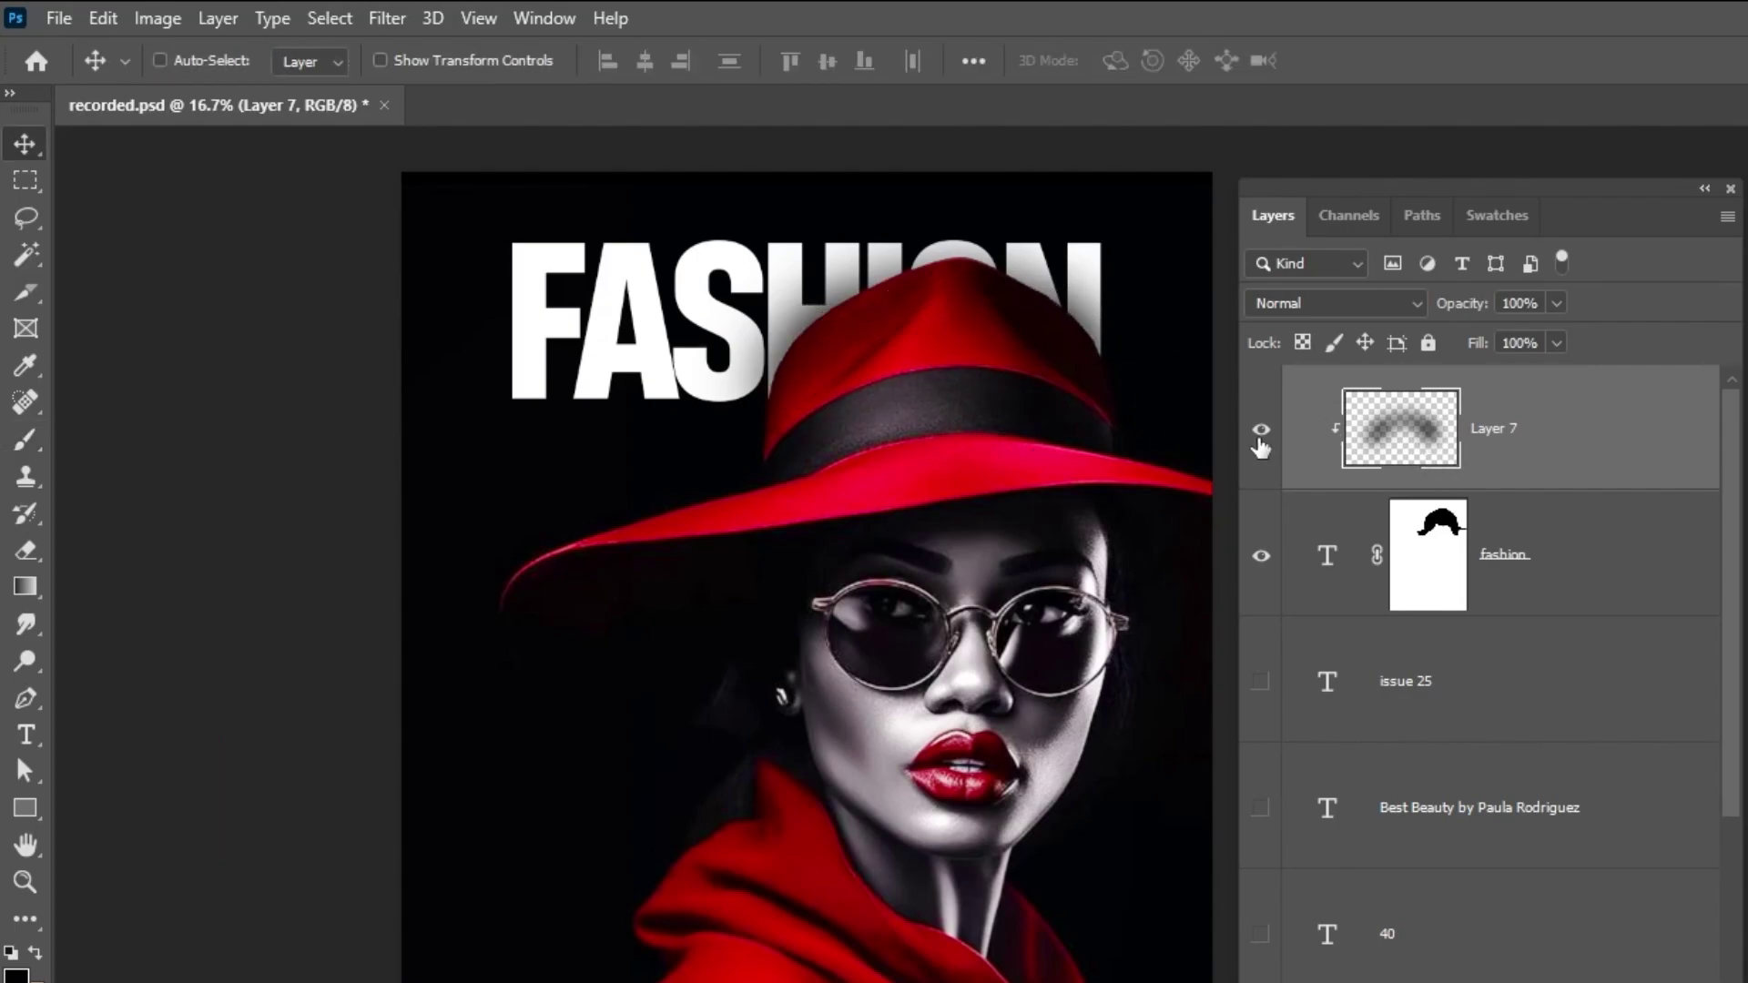
left_click(1261, 431)
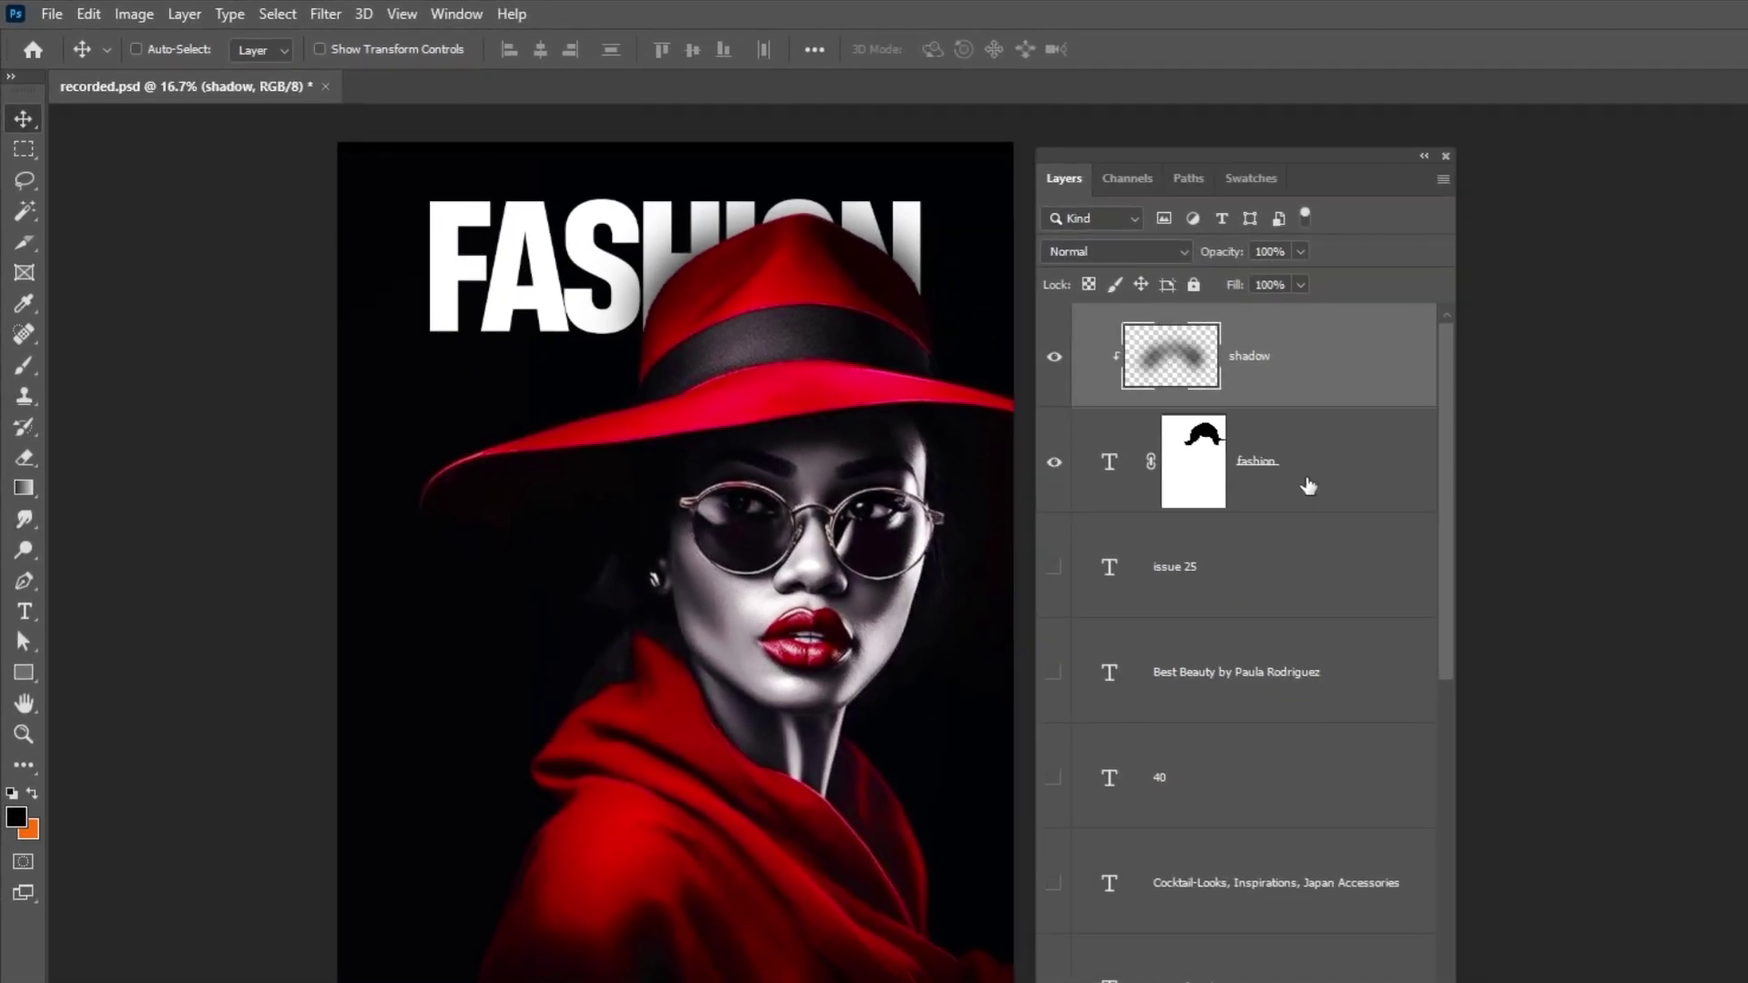
scroll(1296, 447, "down", 3)
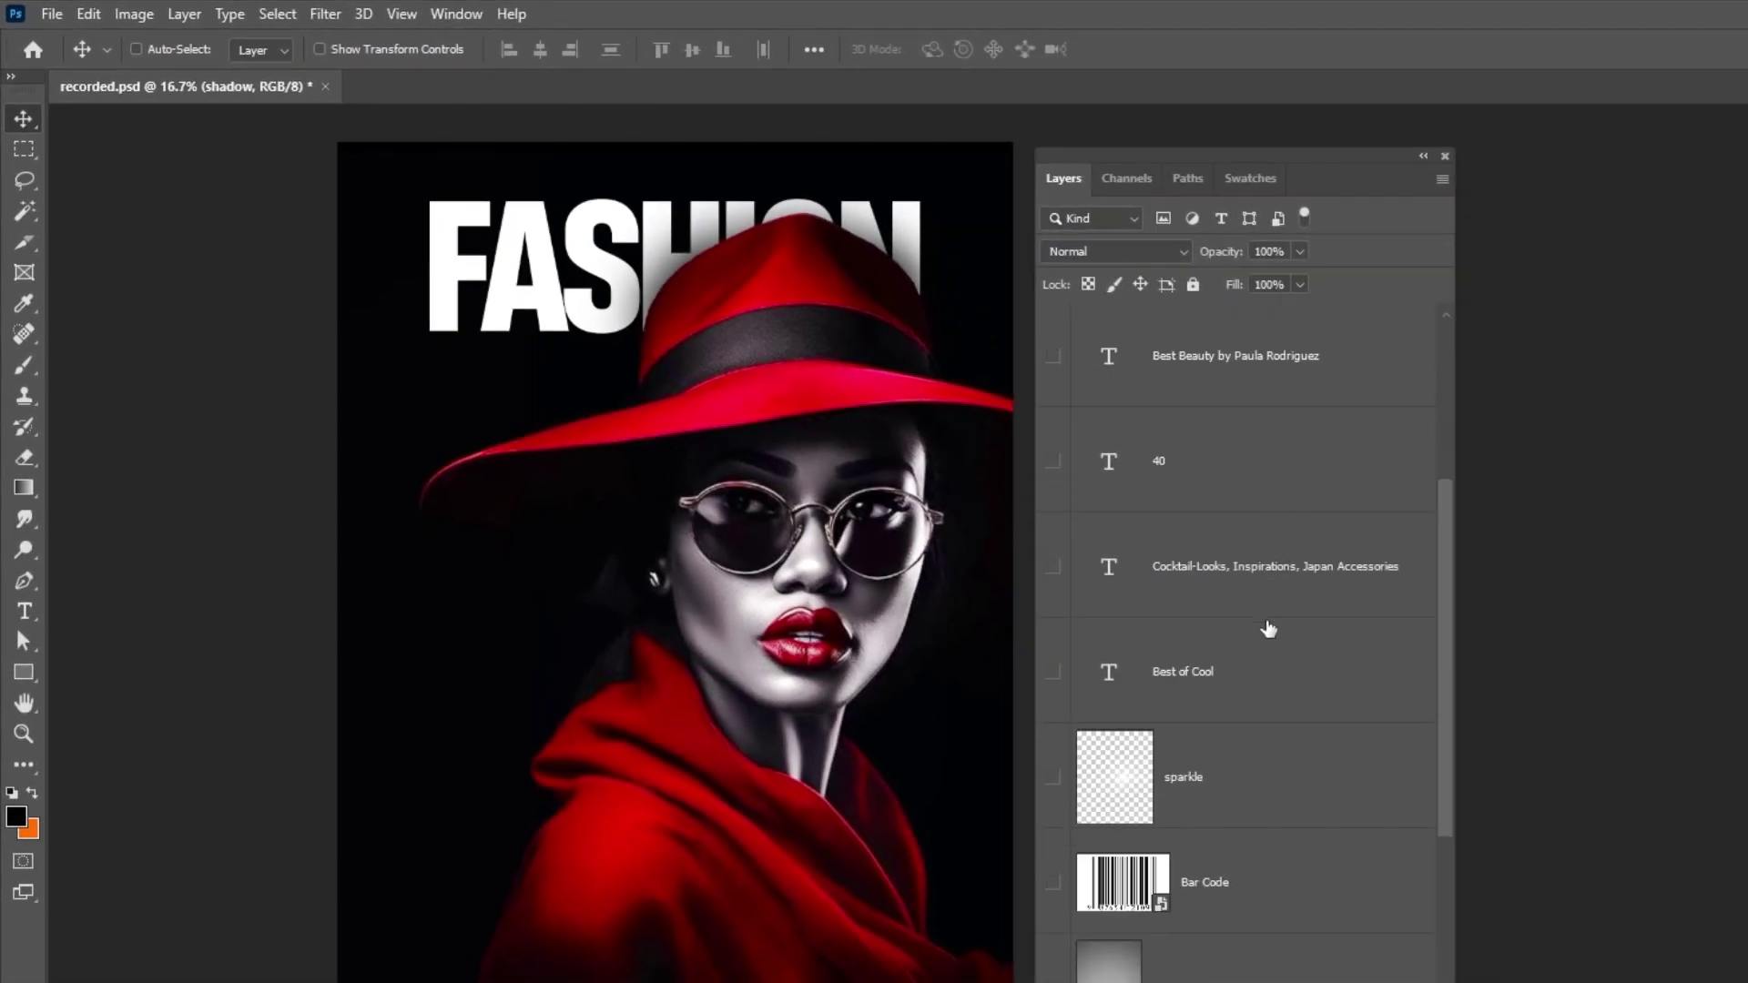
Show the 'Best of Cool' cover line and check its text size in the Character panel.
left_click(1169, 688)
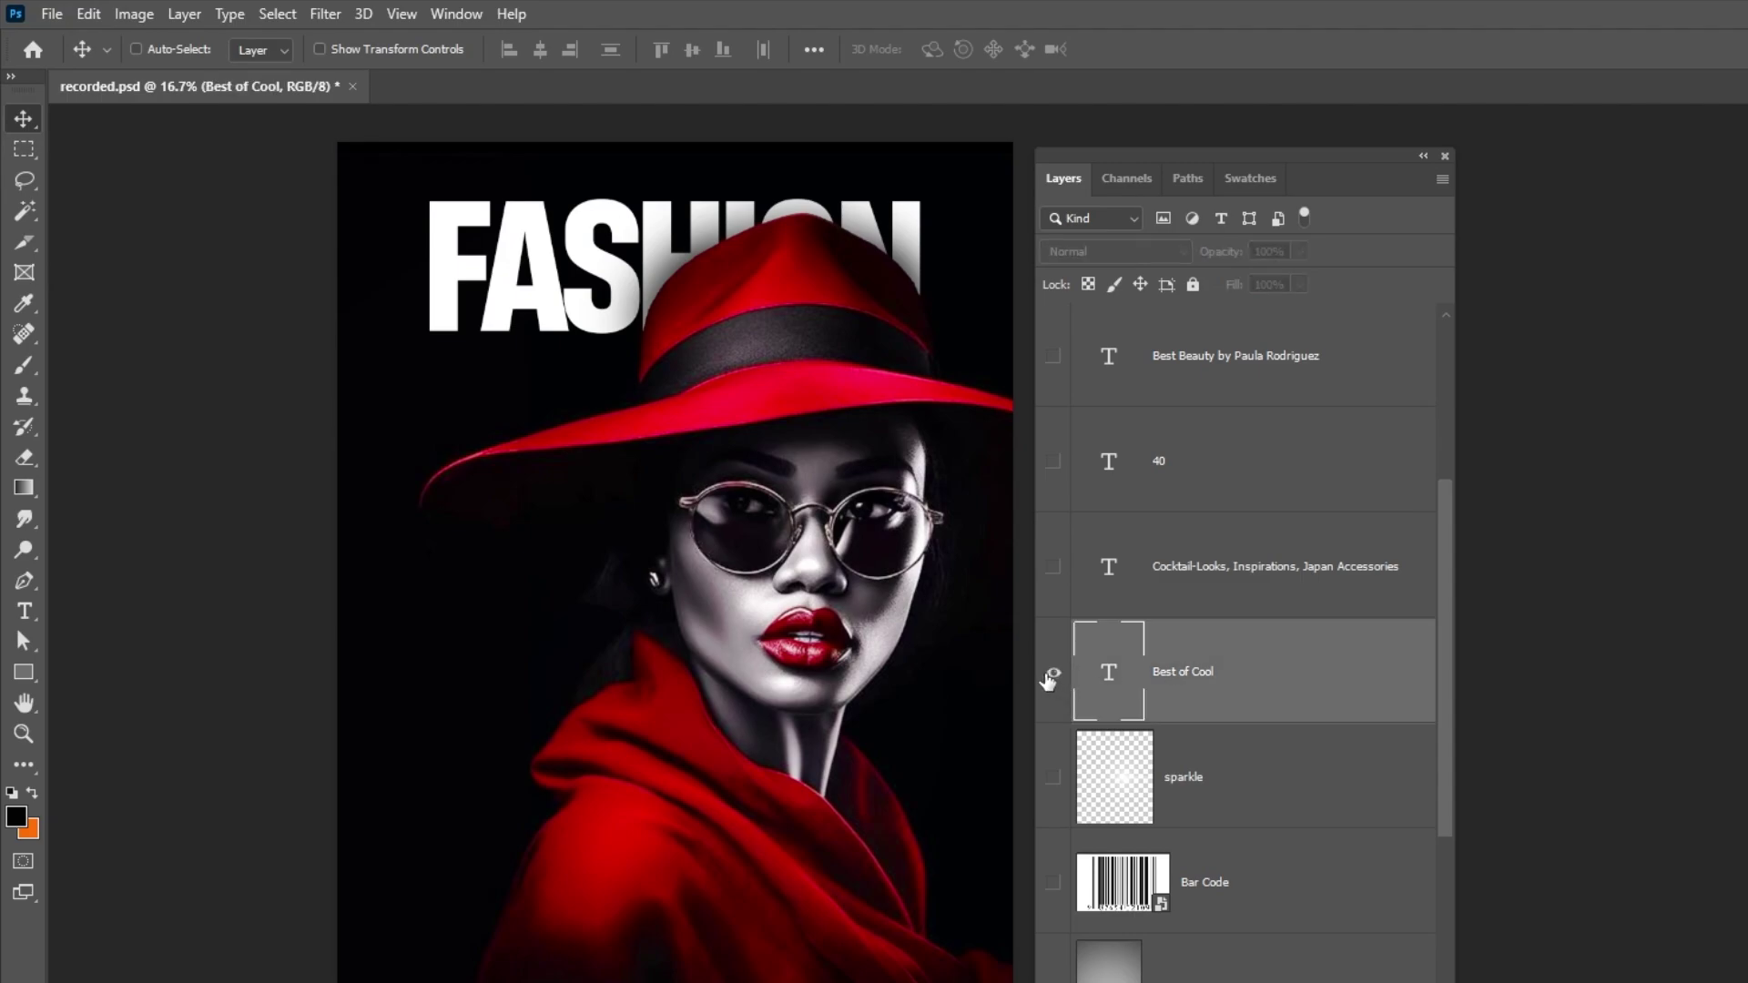
key("t")
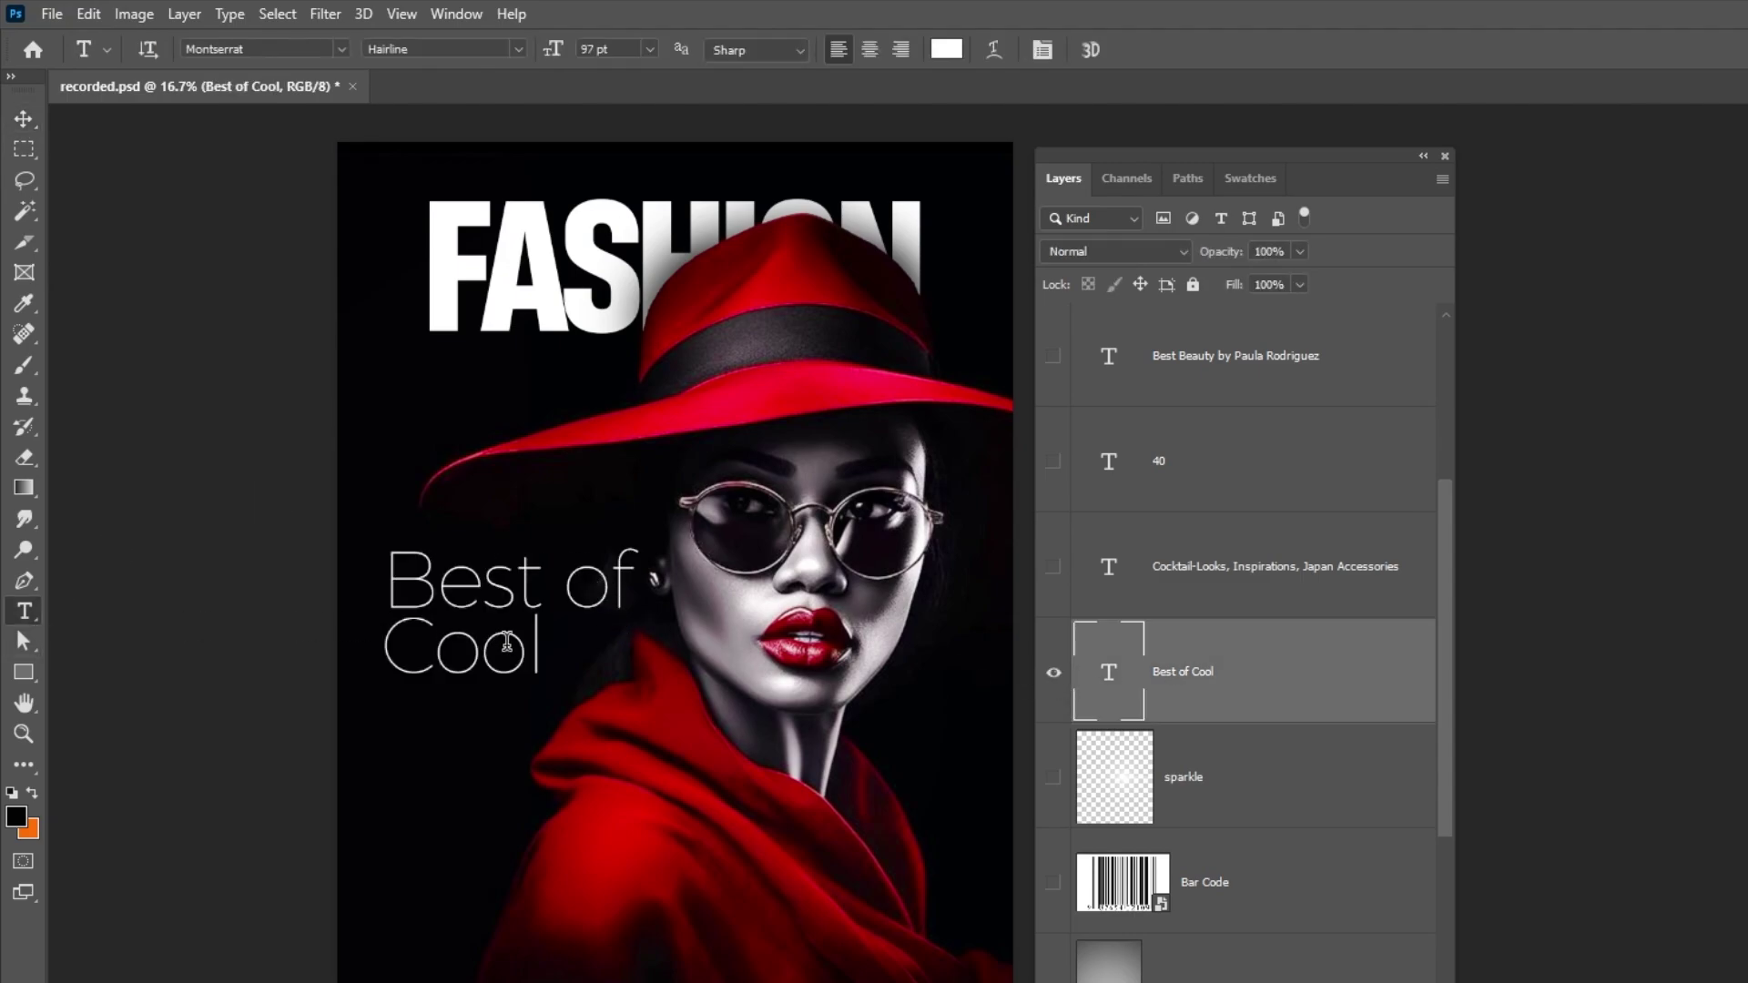
left_click(994, 49)
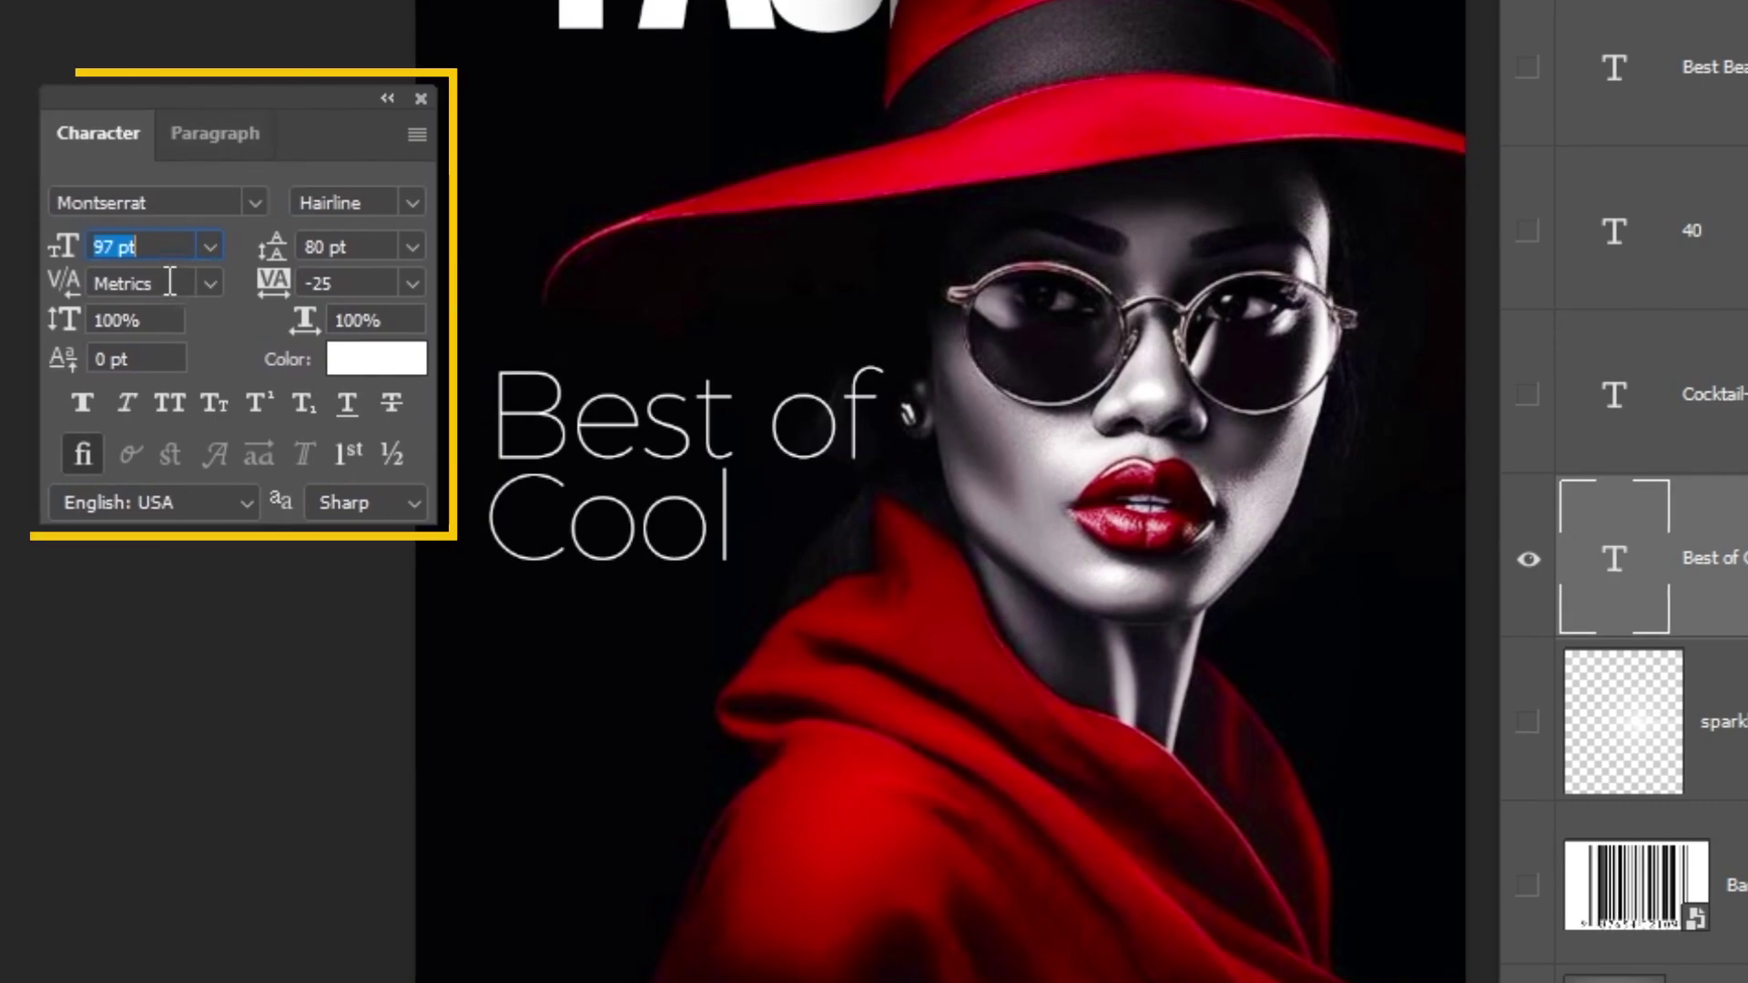
left_click(170, 247)
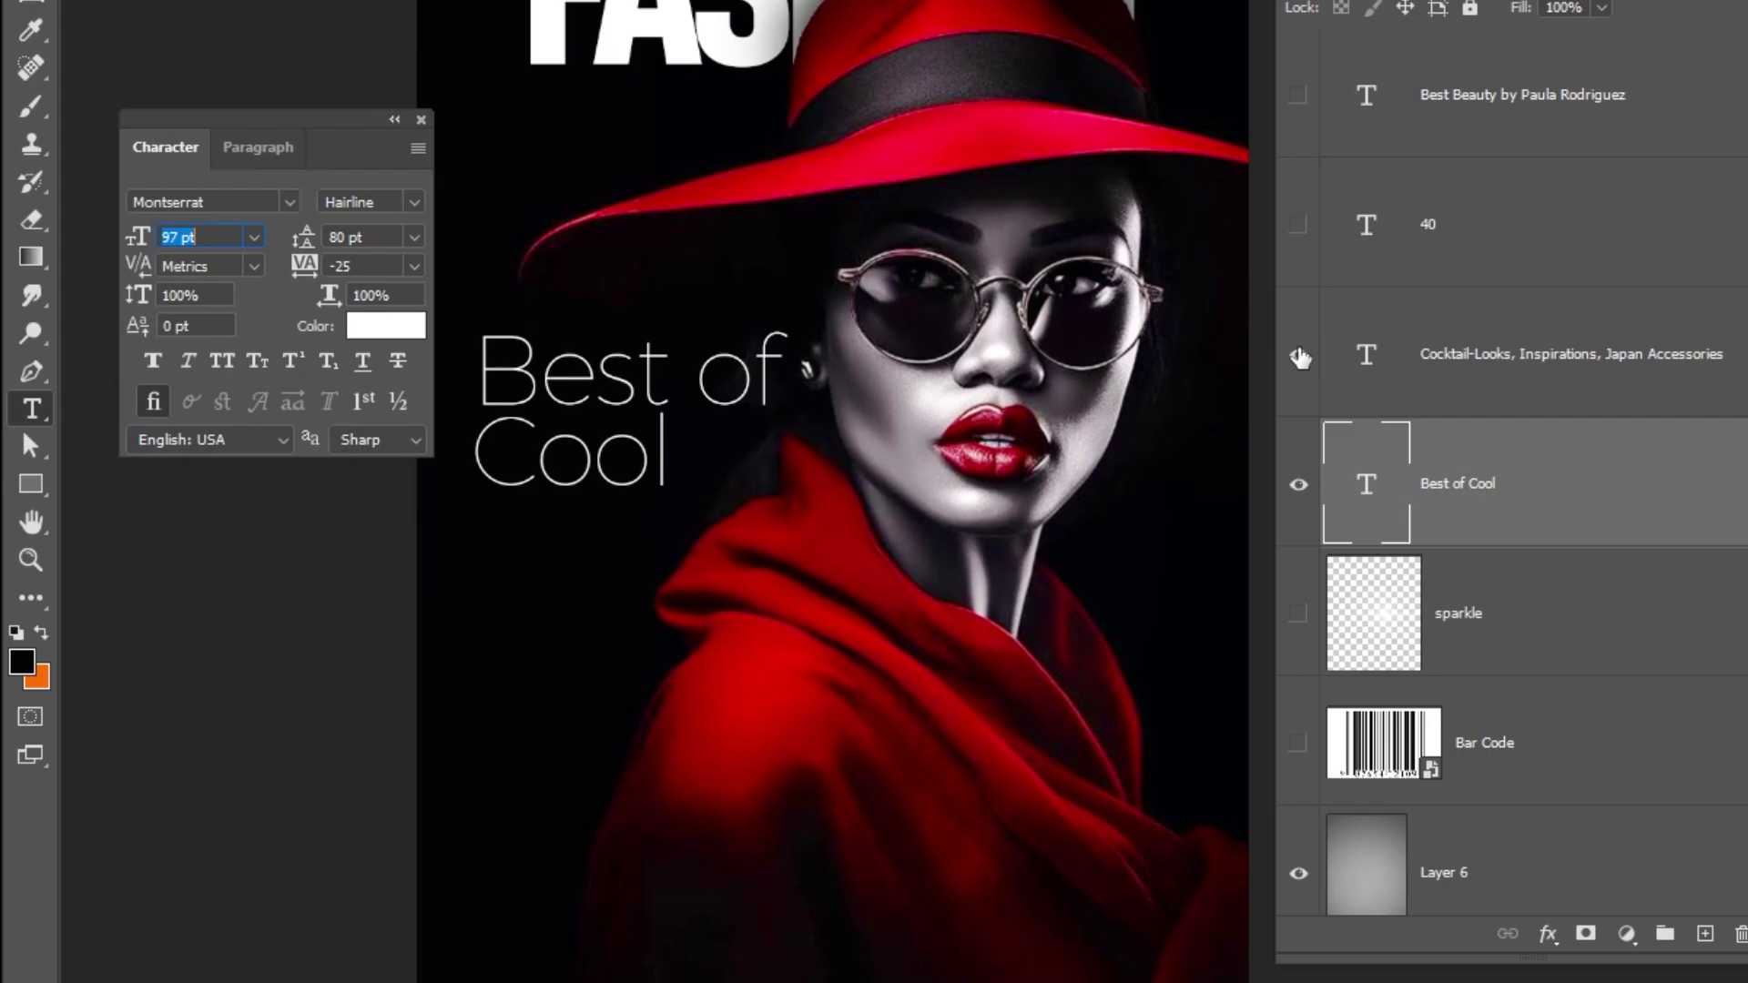
Show the Cocktail-Looks list, the number 40 and the Best Beauty byline.
left_click(1299, 356)
left_click(1388, 357)
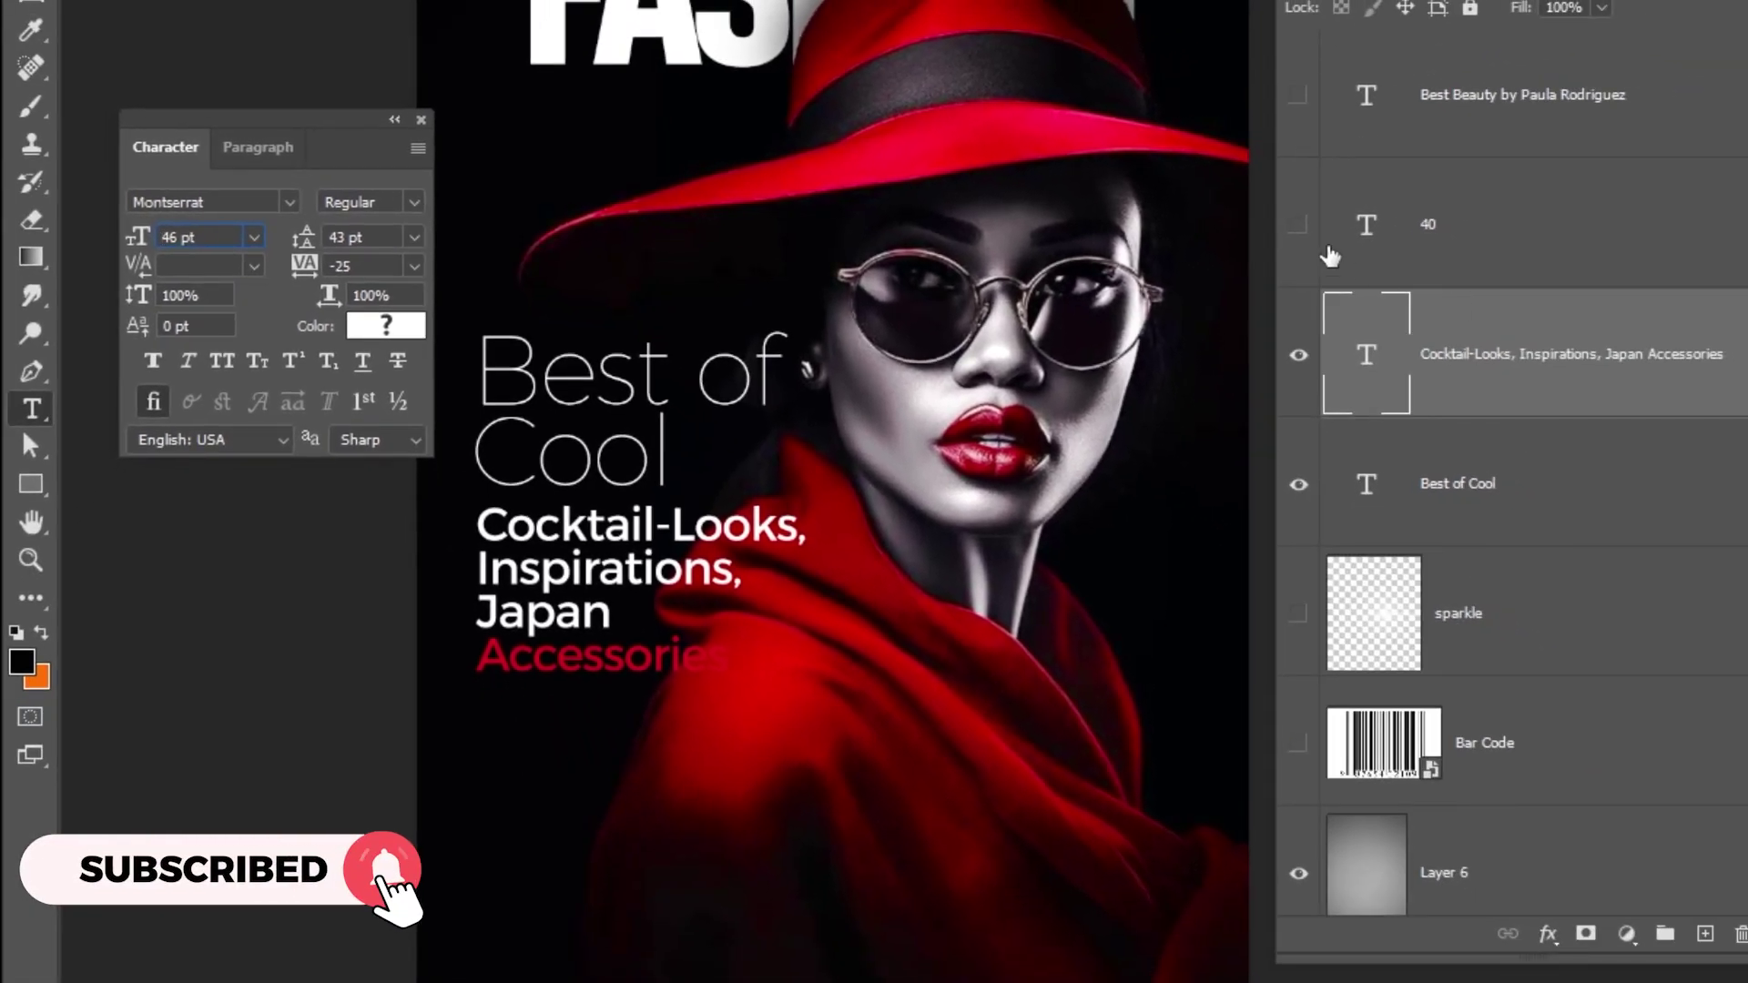
left_click(1298, 223)
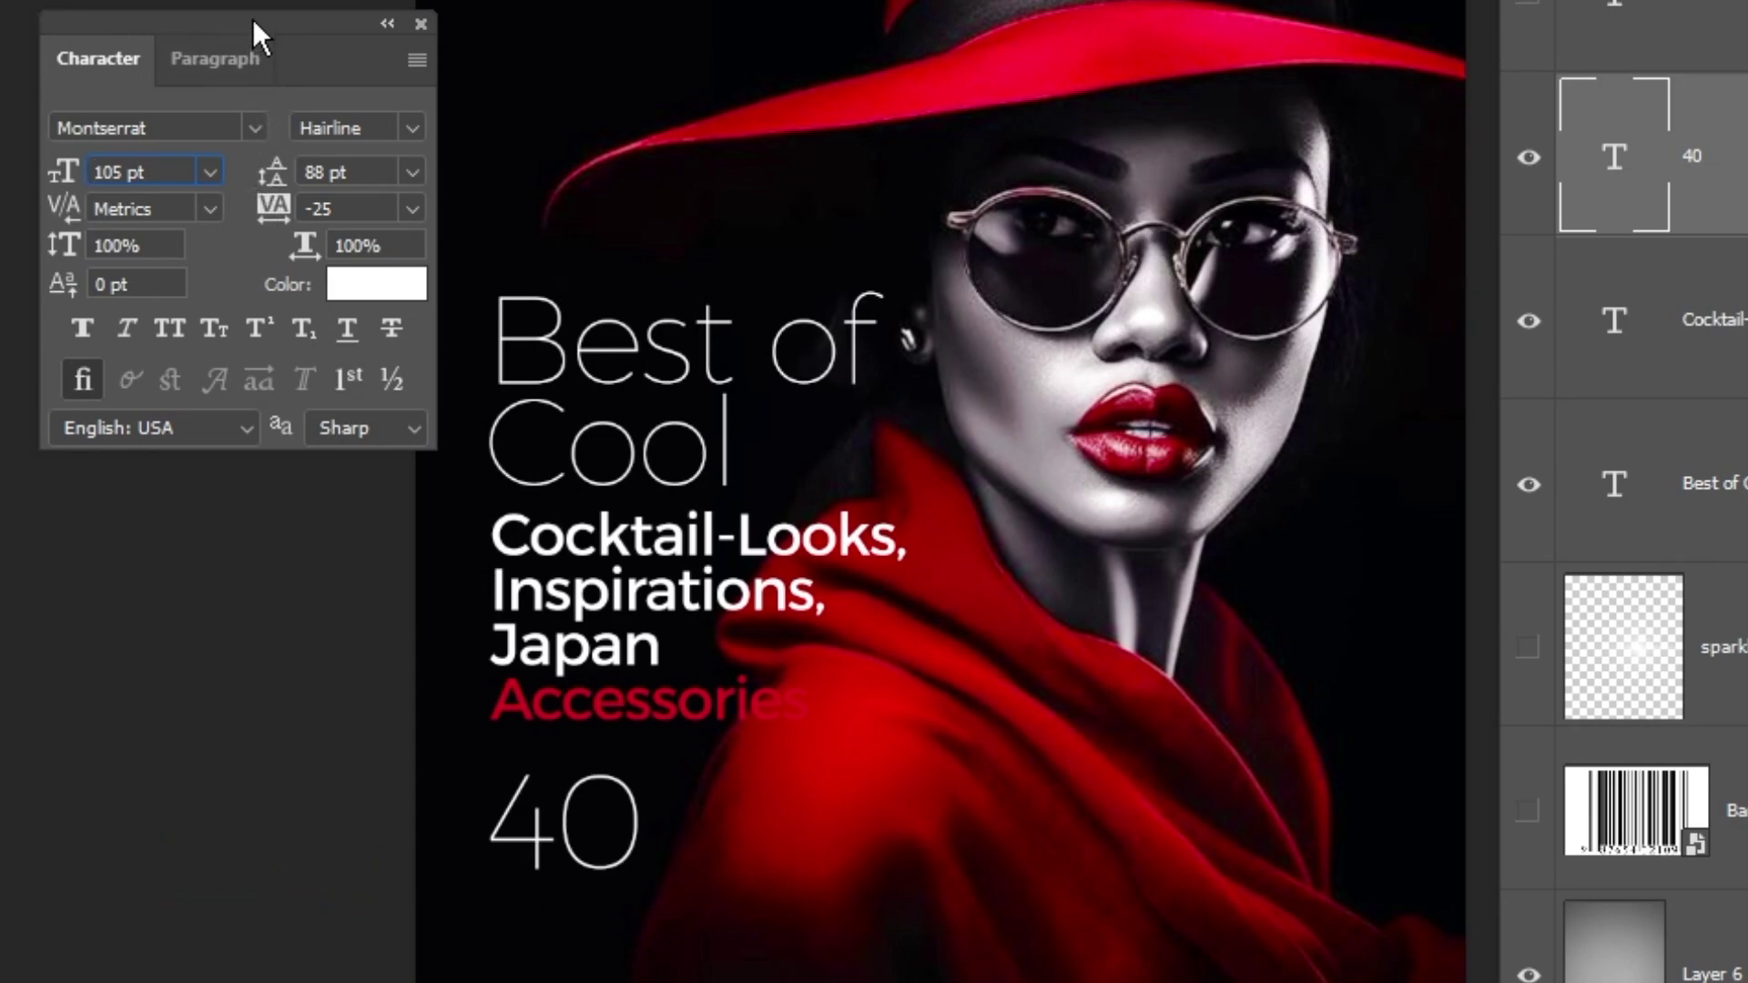
left_click_drag(259, 19, 260, 493)
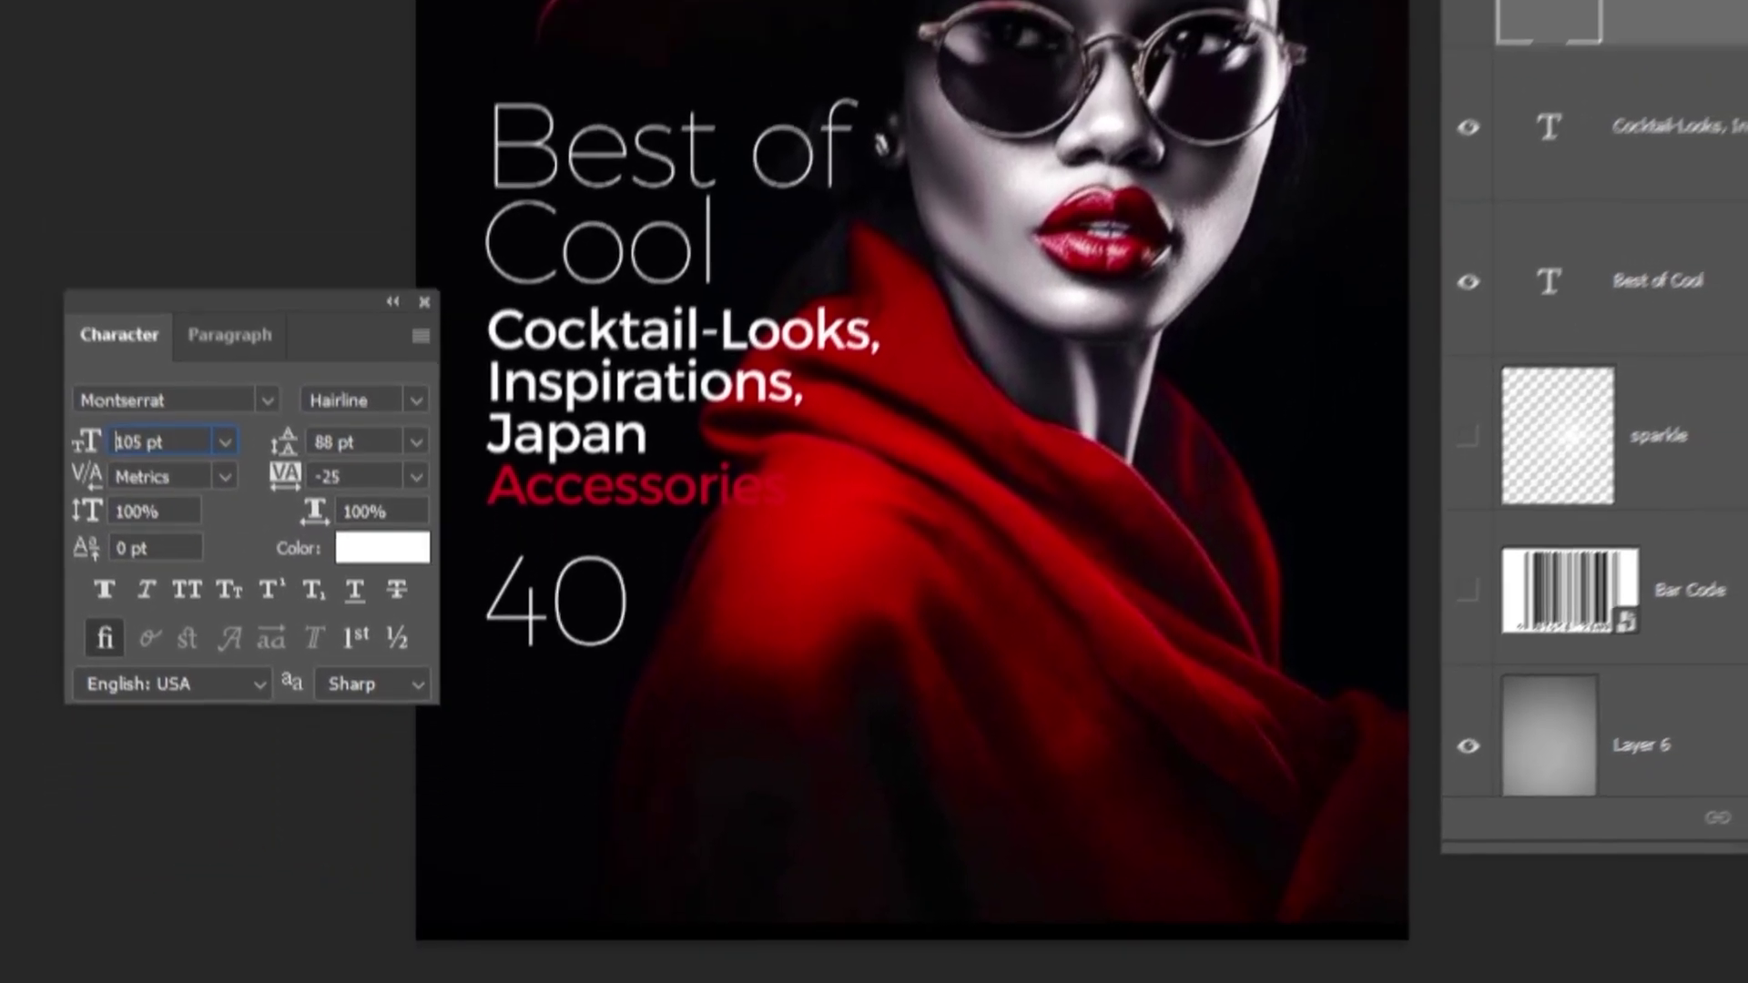
left_click(1339, 76)
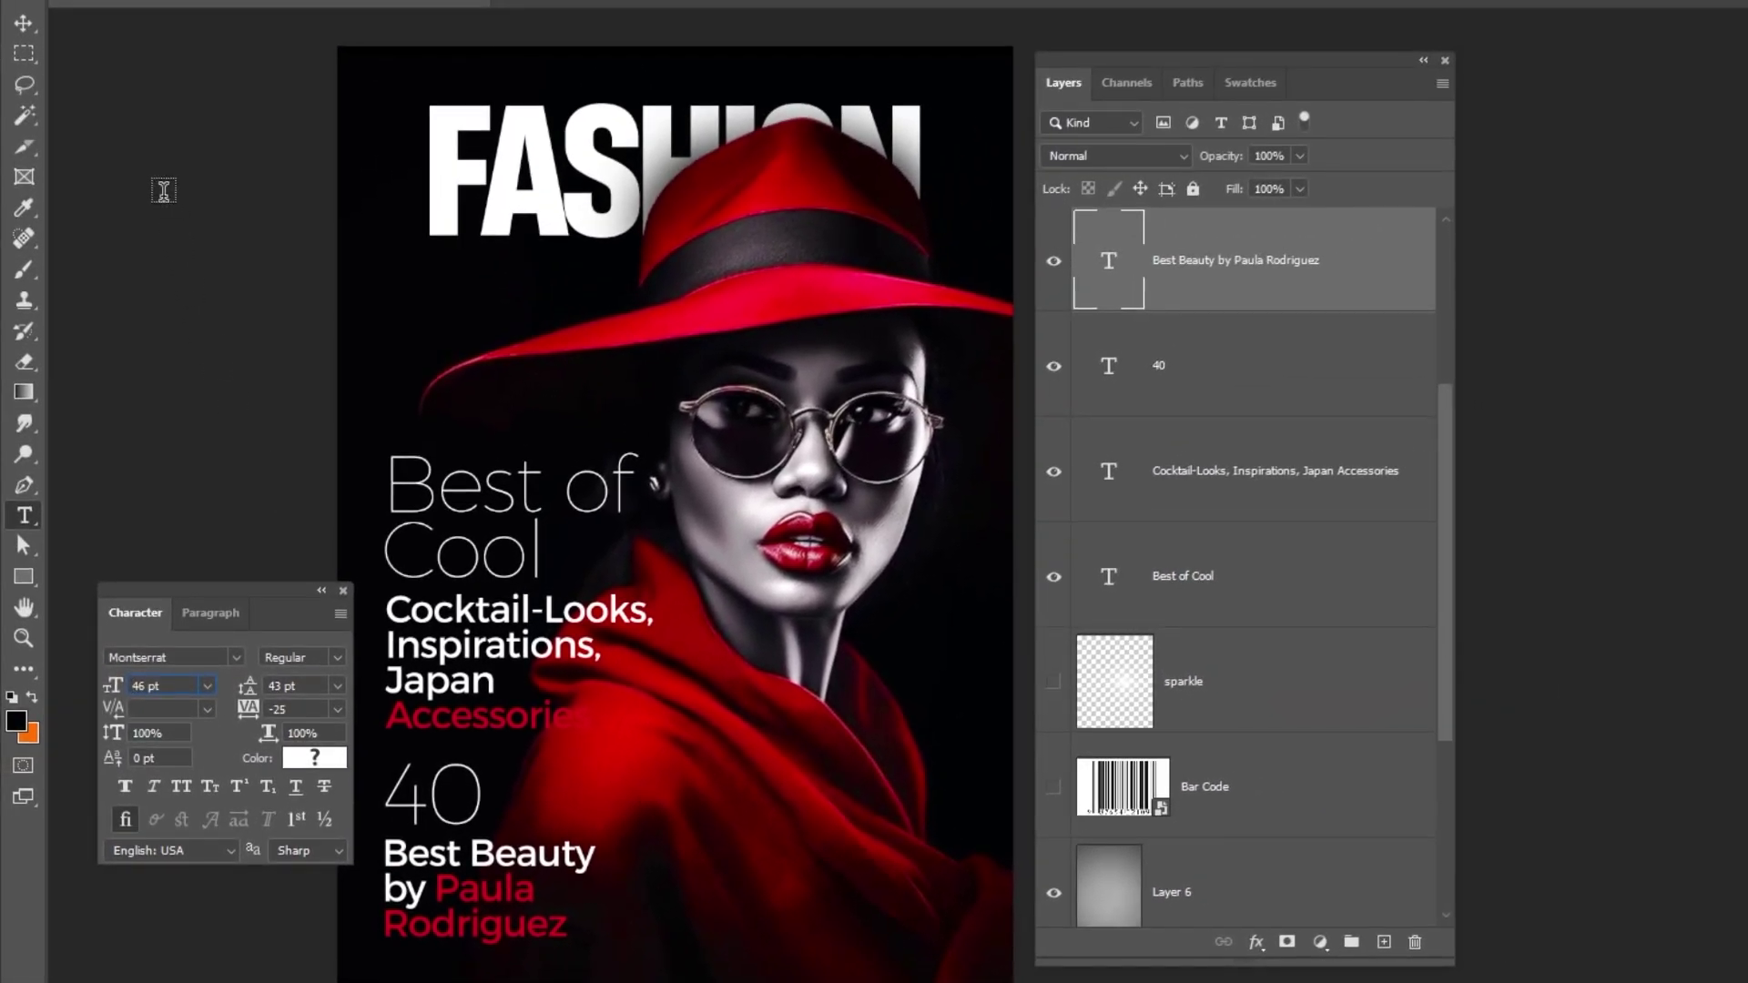
scroll(1216, 394, "up", 2)
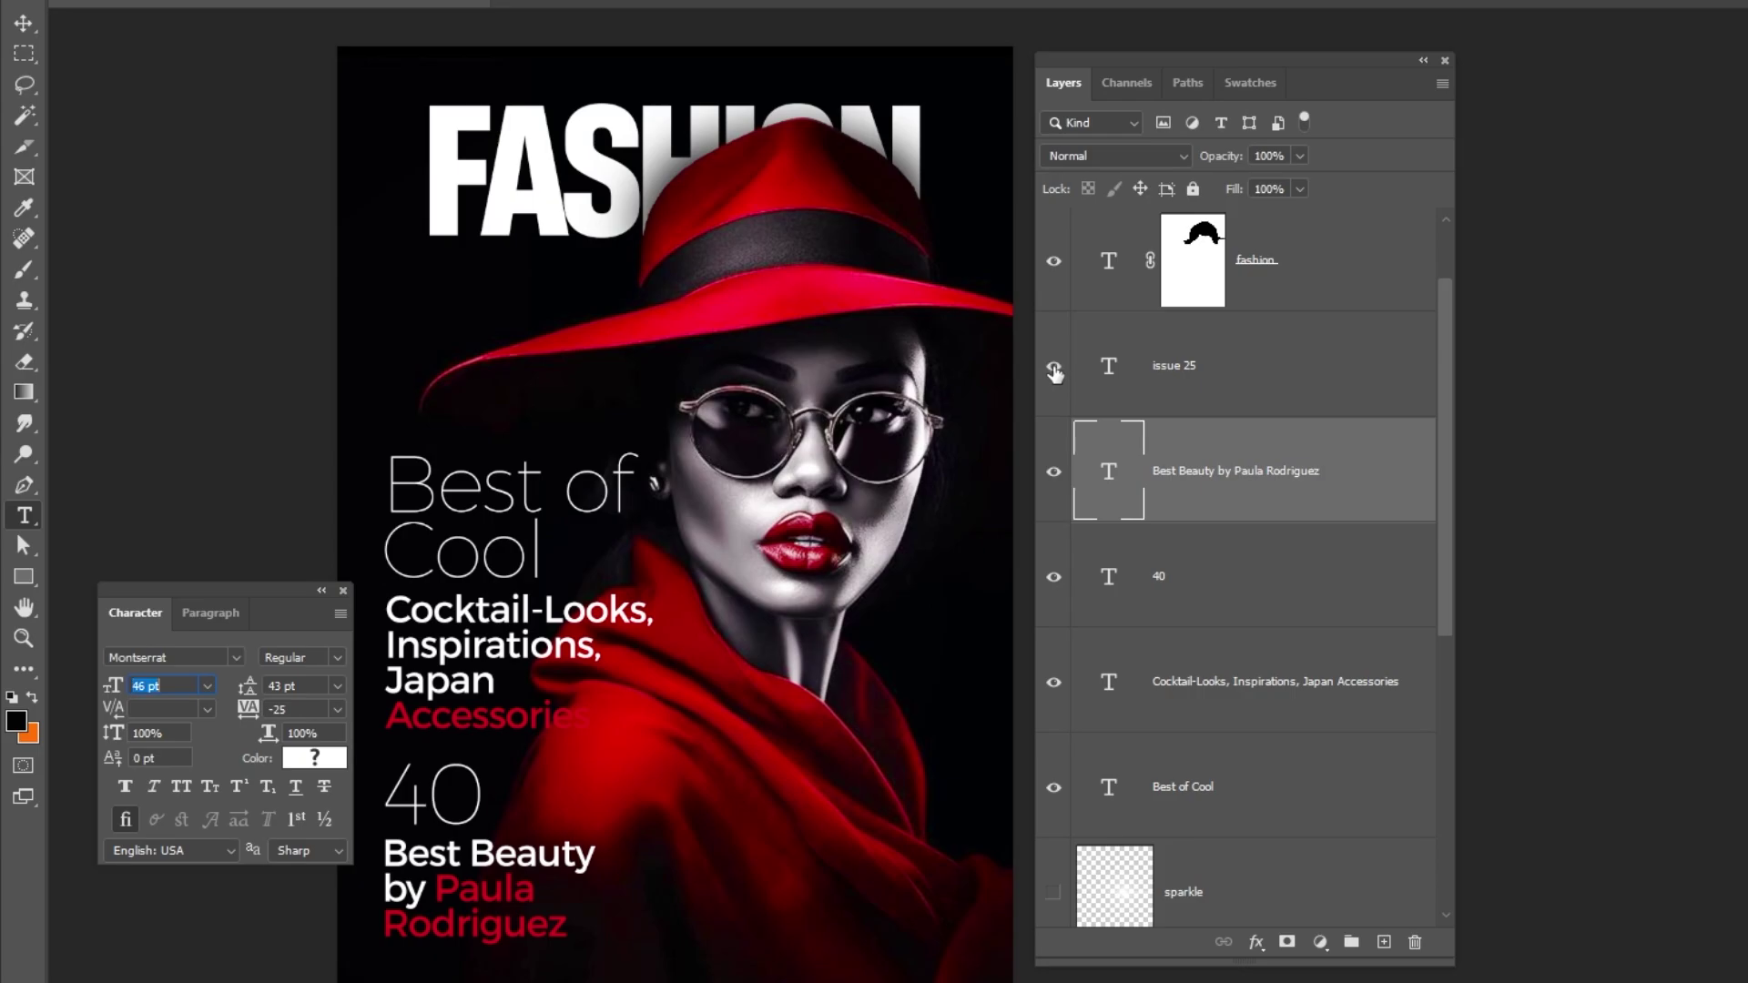
Show the ISSUE 25 line (Montserrat 16 pt, tracking 150), then return to the Move tool.
left_click(1136, 365)
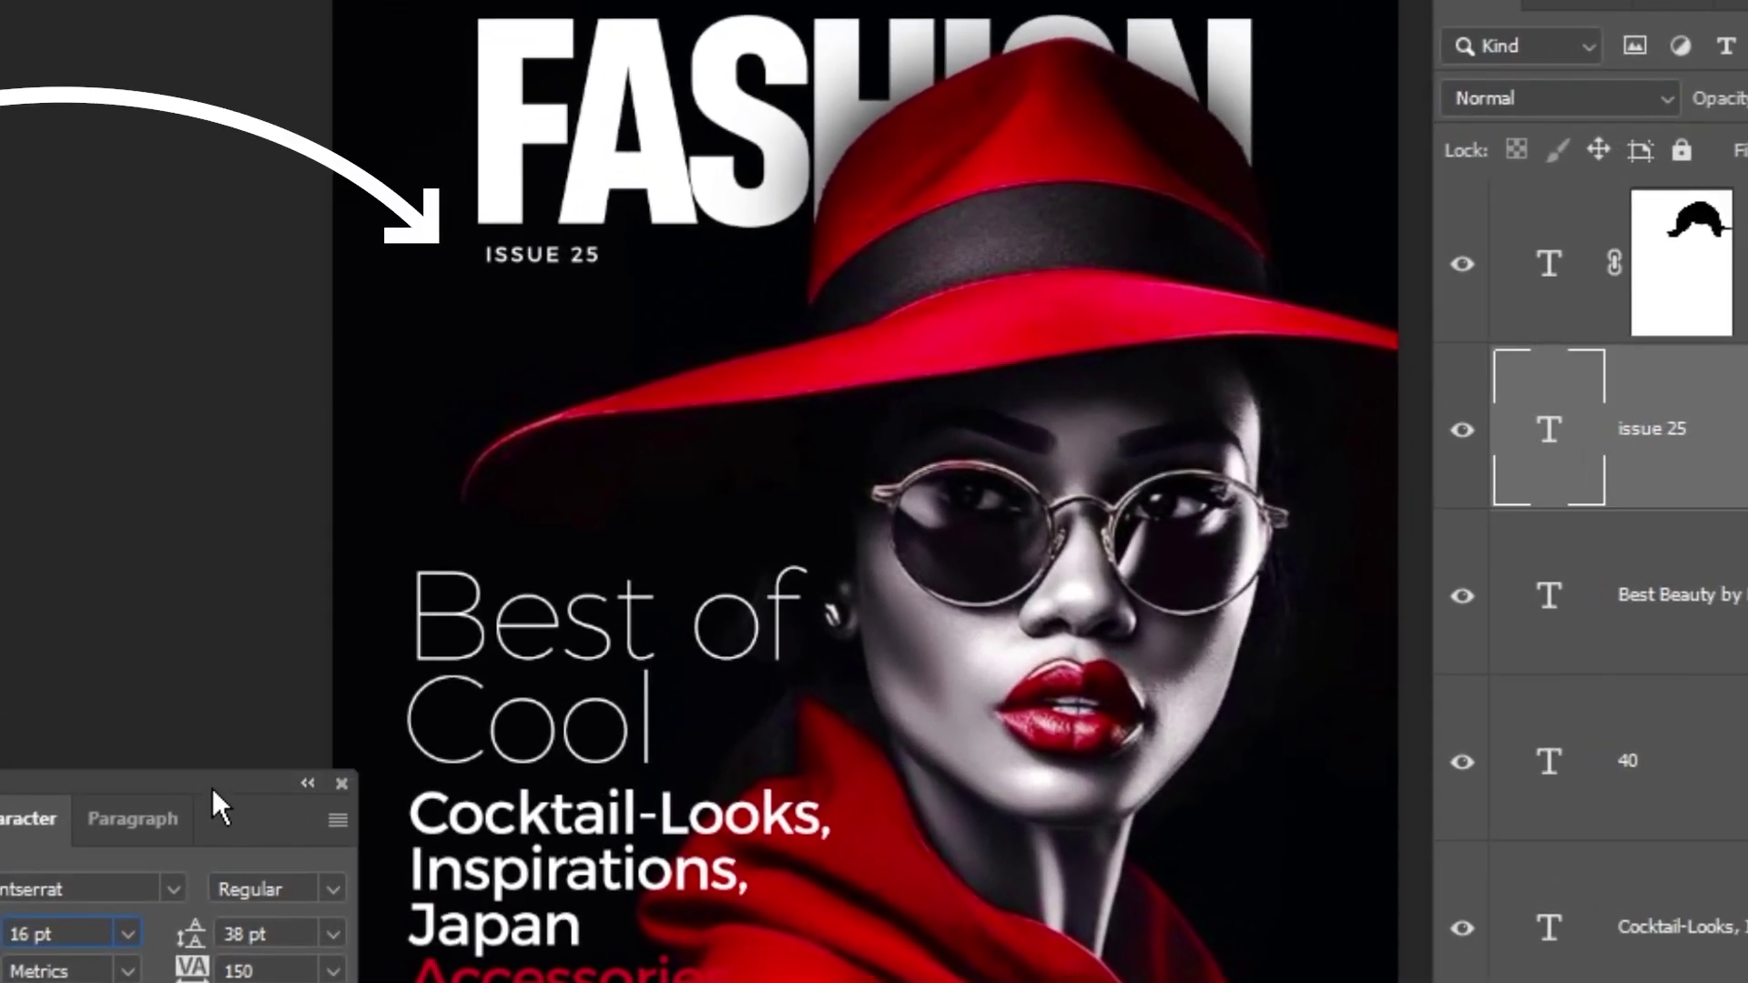
left_click_drag(218, 798, 300, 116)
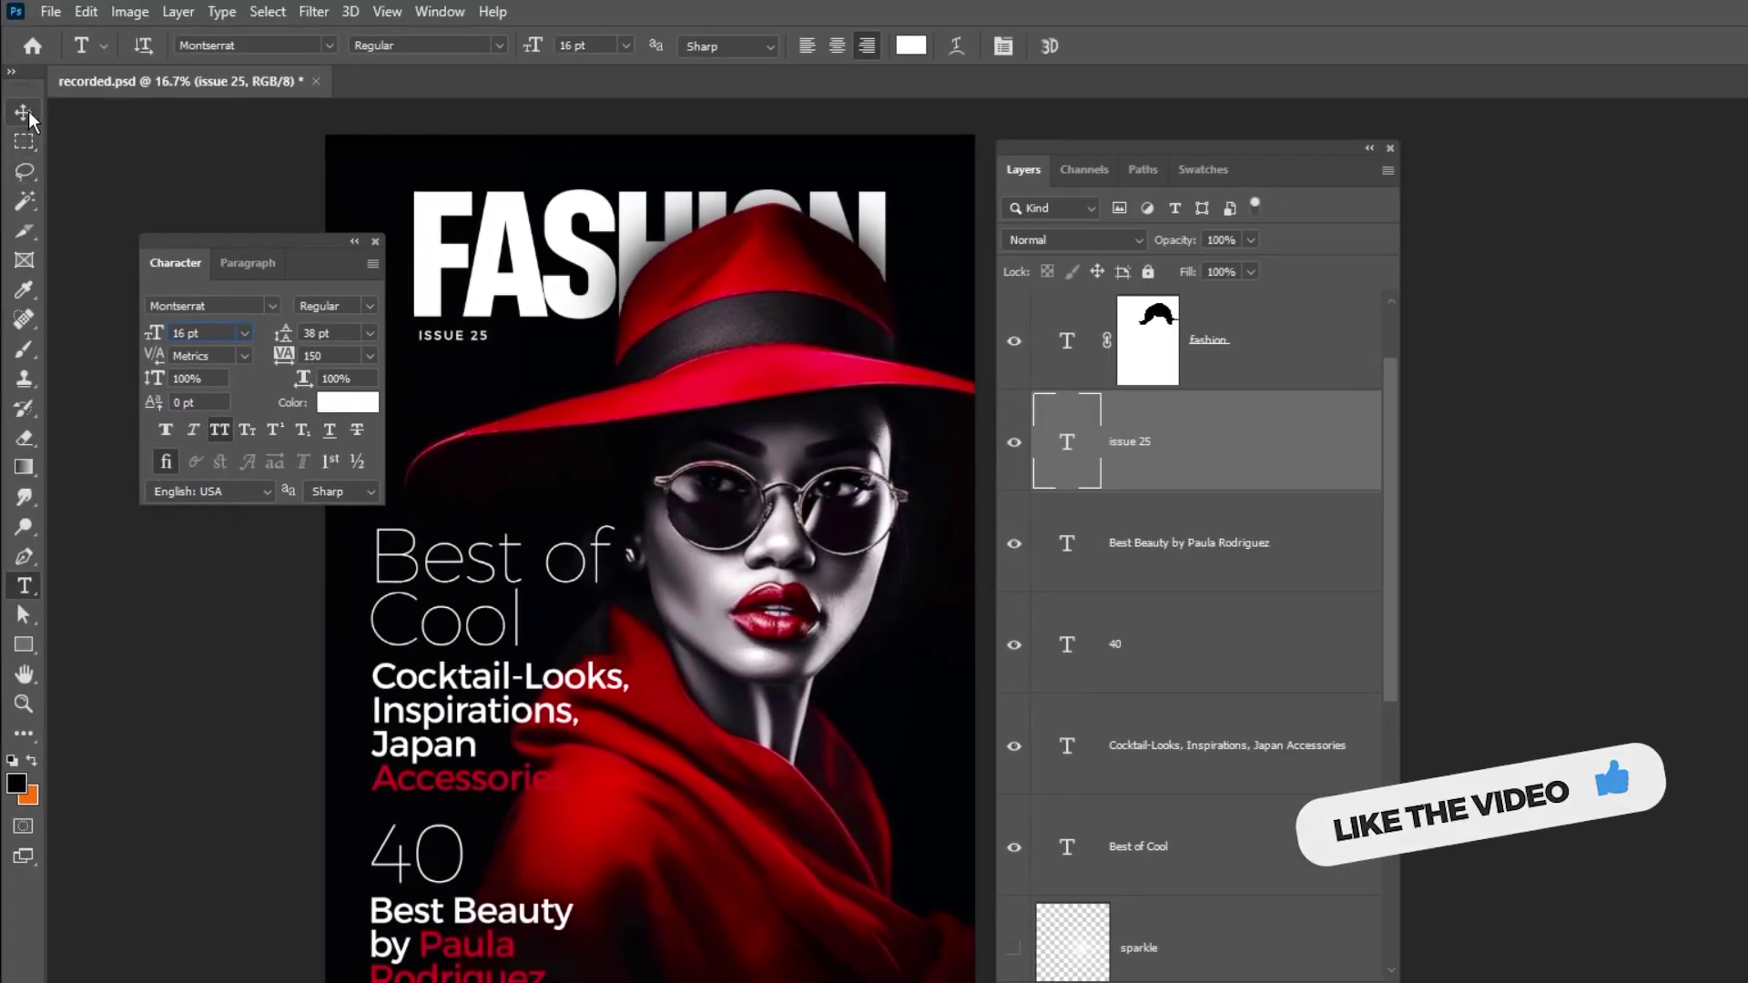
left_click(24, 114)
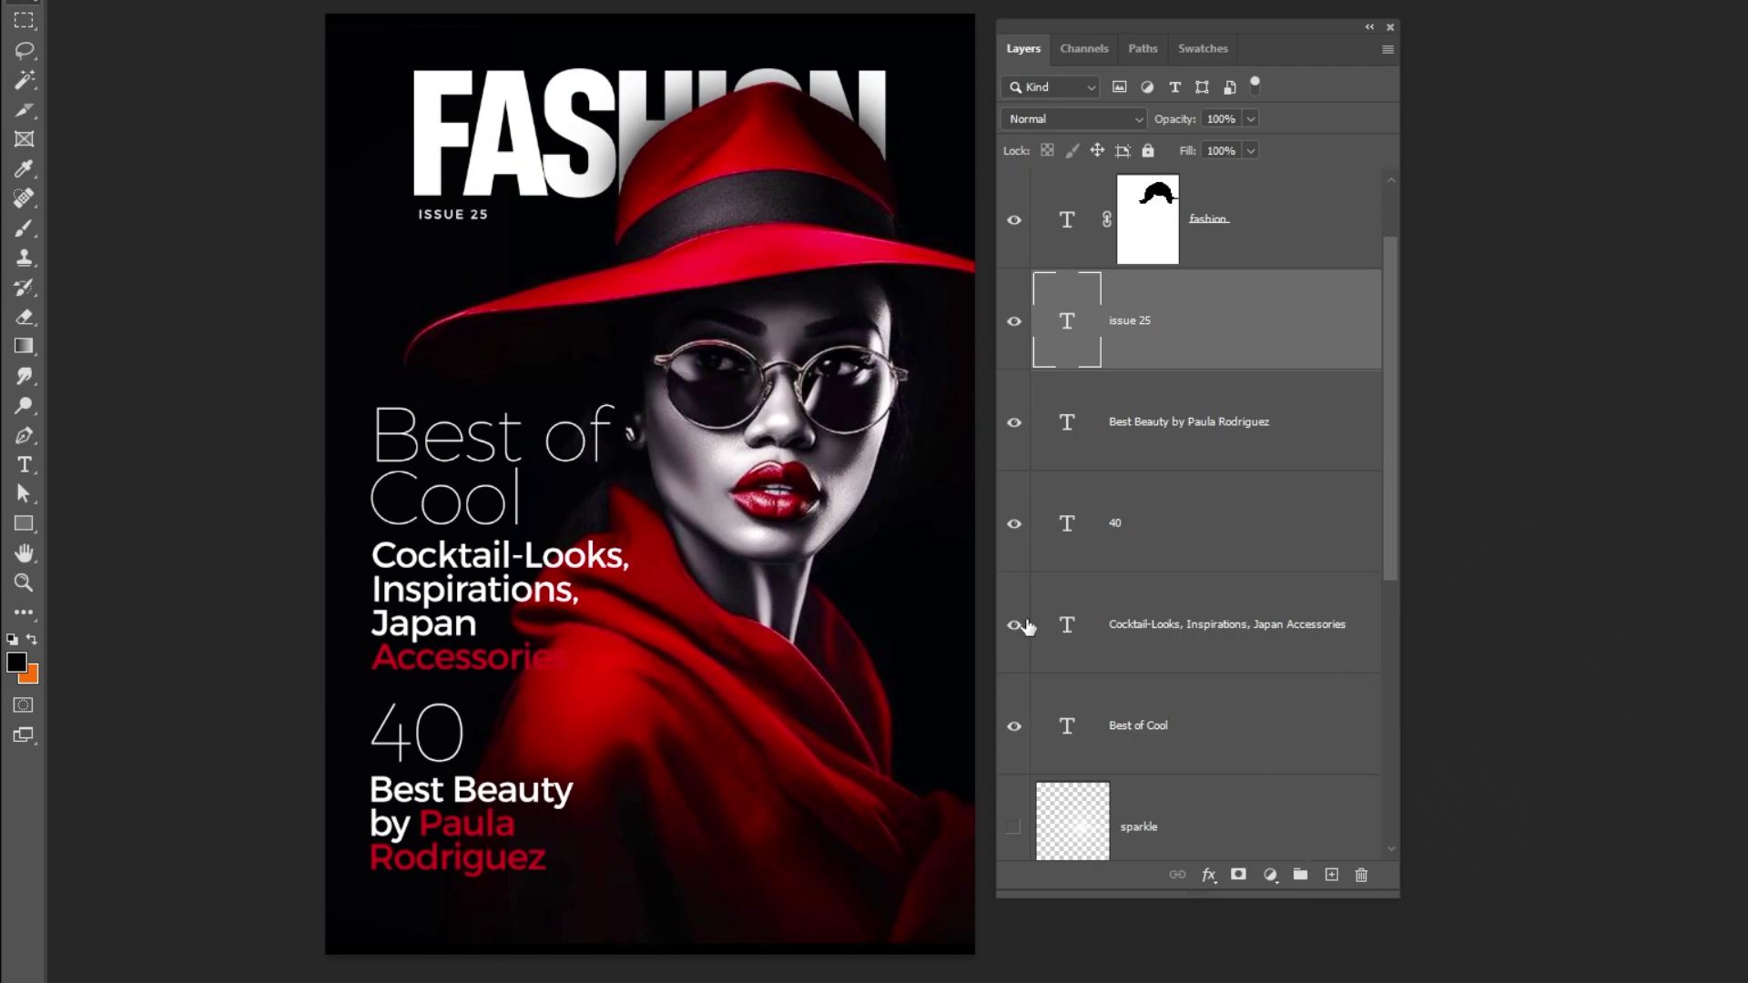
scroll(1178, 588, "down", 2)
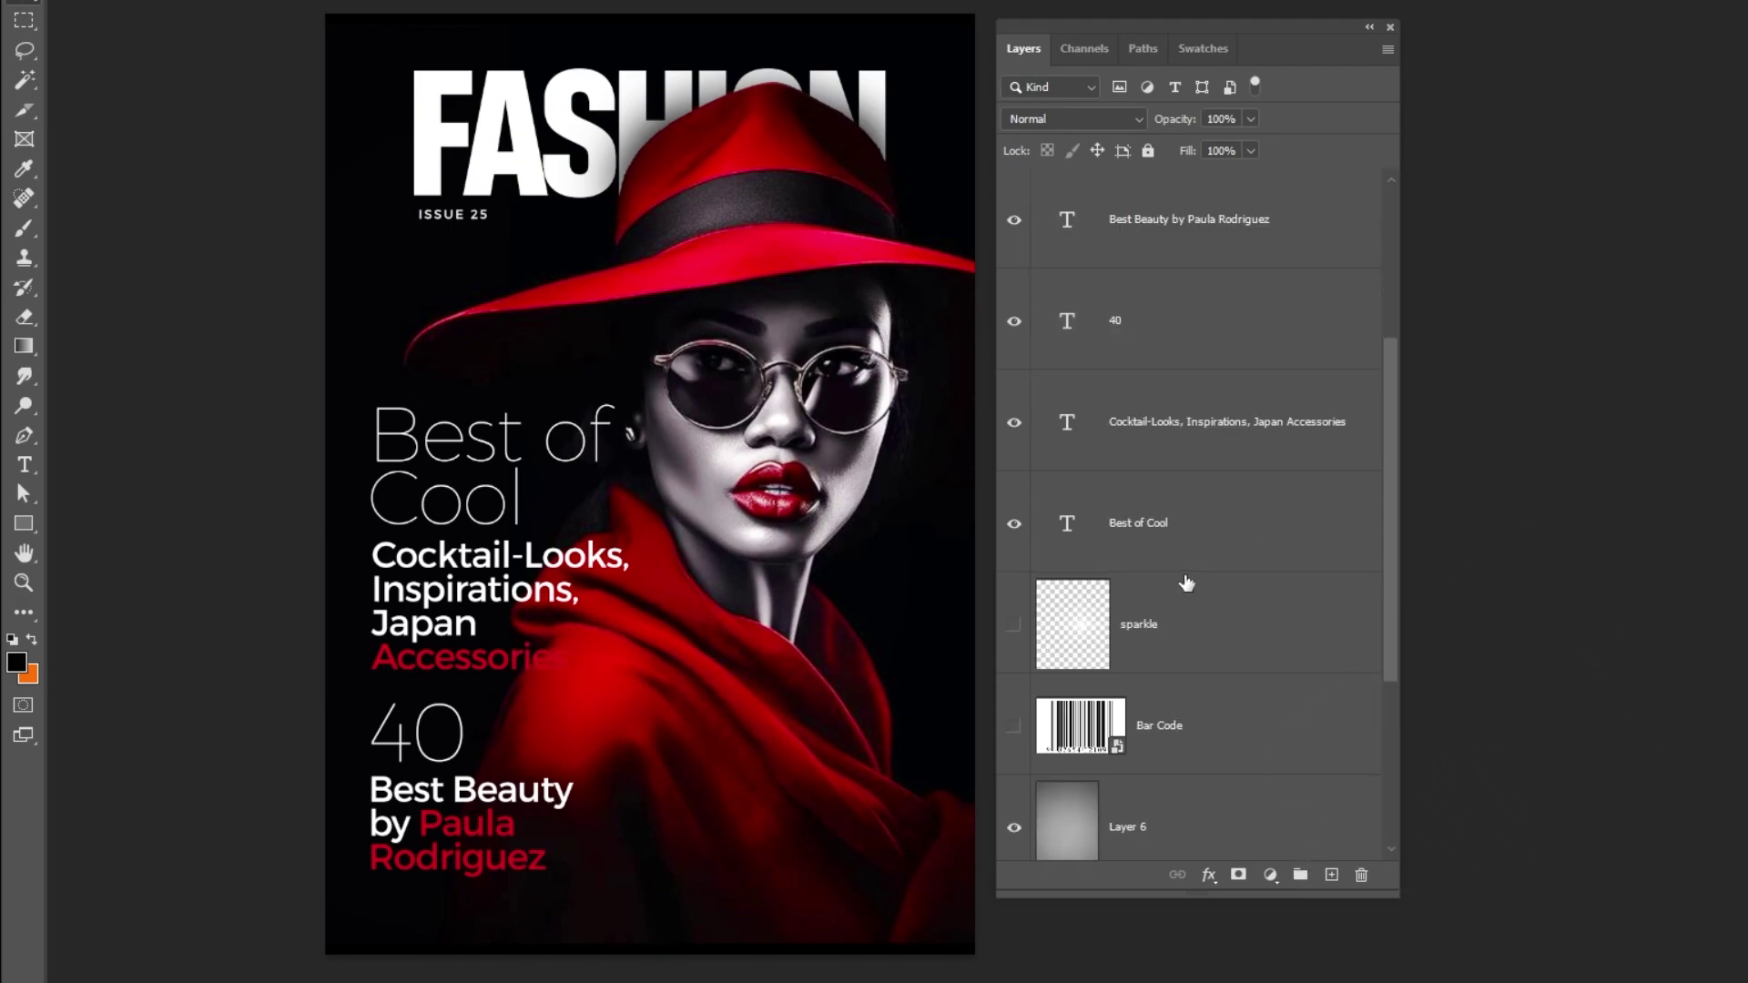
scroll(1191, 577, "down", 2)
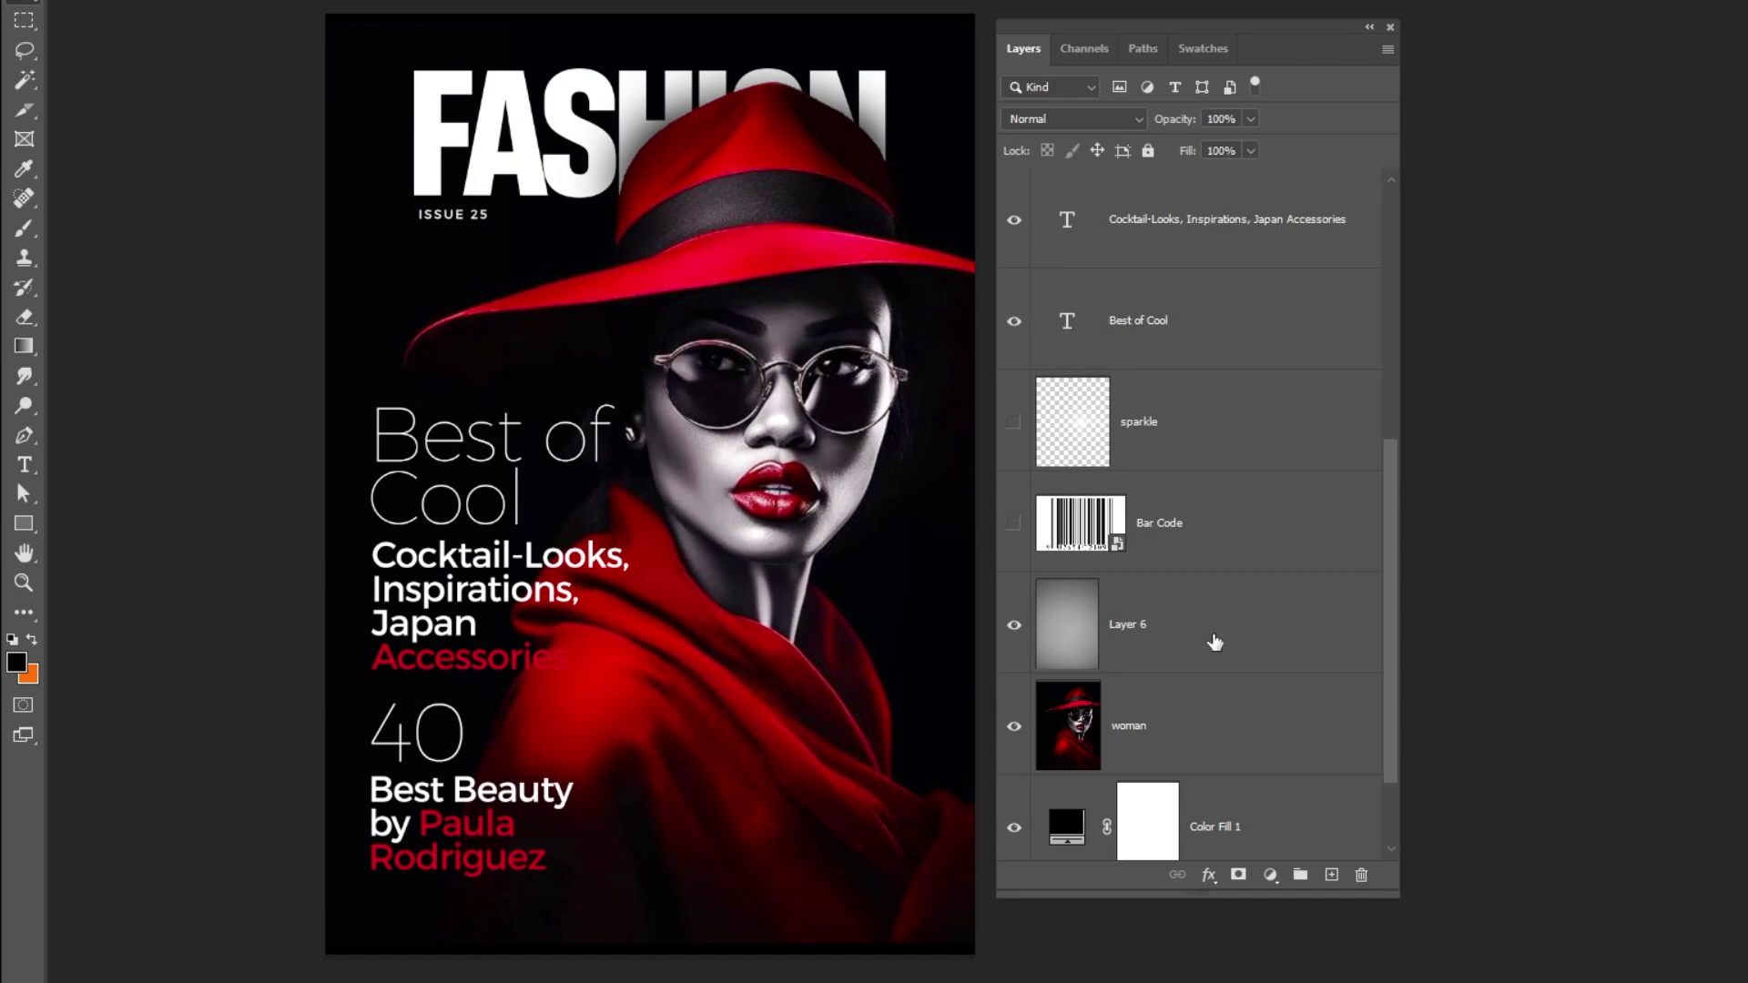
Add a layer above Layer 6 and paint soft black shading on the coat near 'Accessories'.
left_click(1217, 639)
left_click(1328, 877)
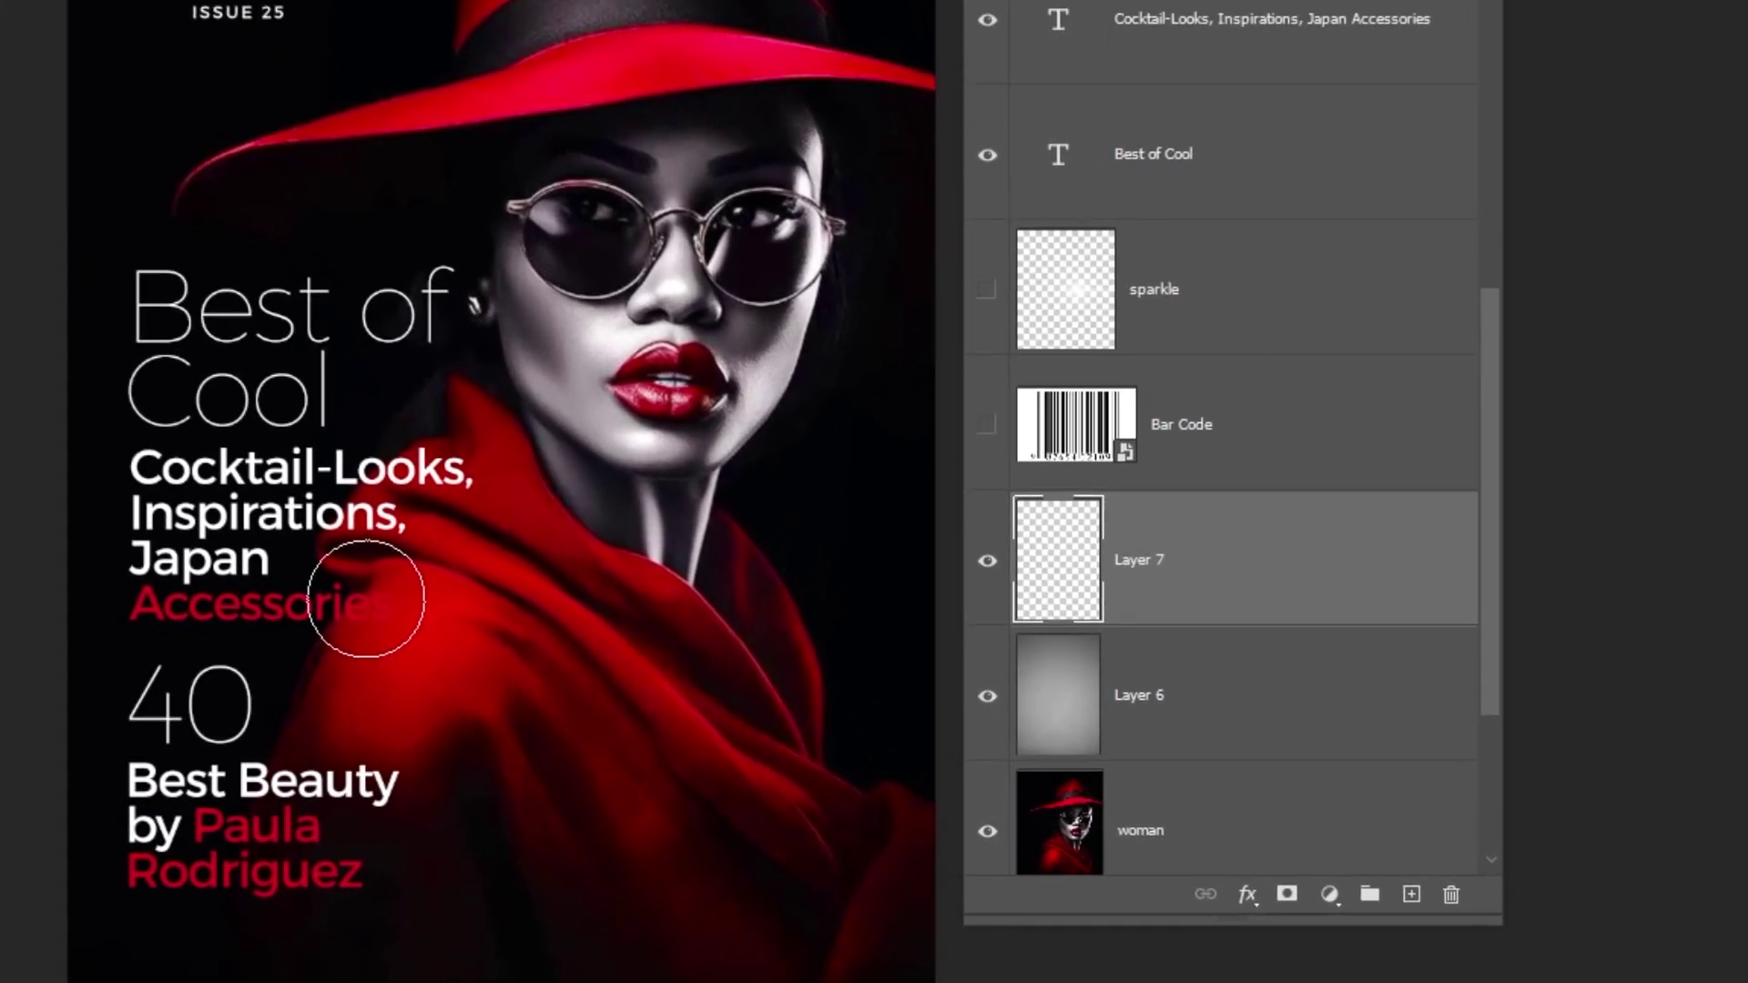
left_click(567, 663)
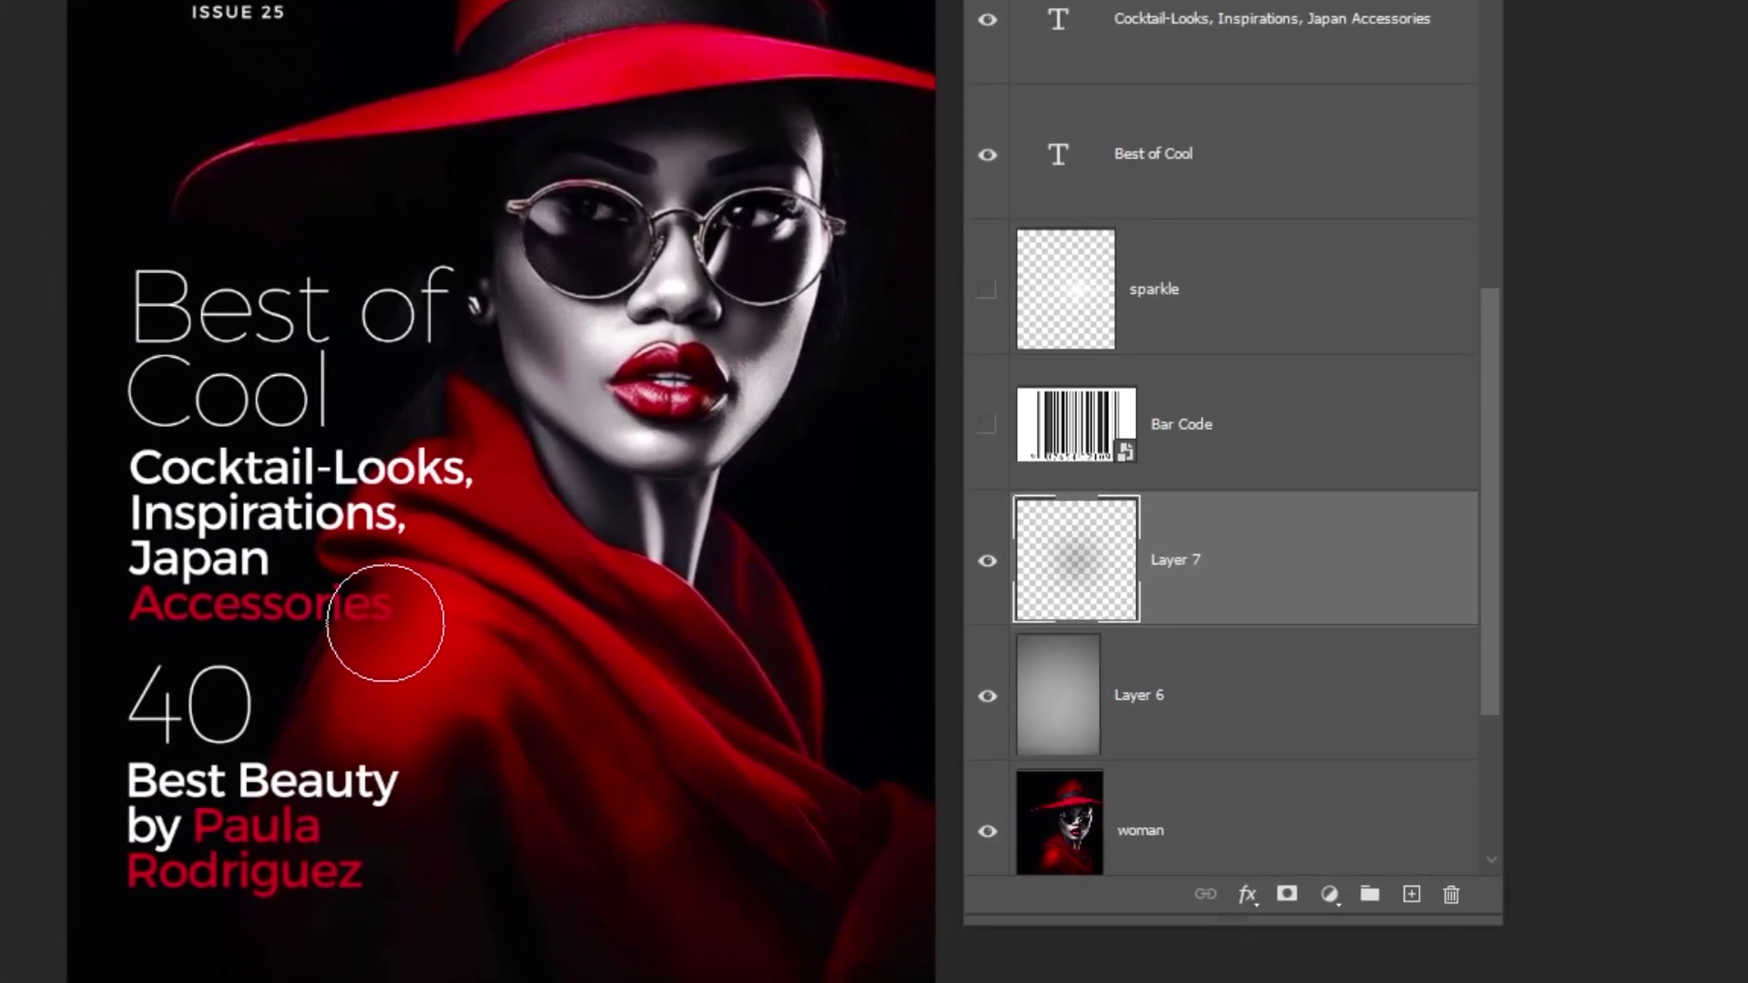
mouse_move(369, 618)
left_mouse_down()
mouse_move(396, 612)
mouse_move(451, 495)
mouse_move(383, 526)
left_mouse_up()
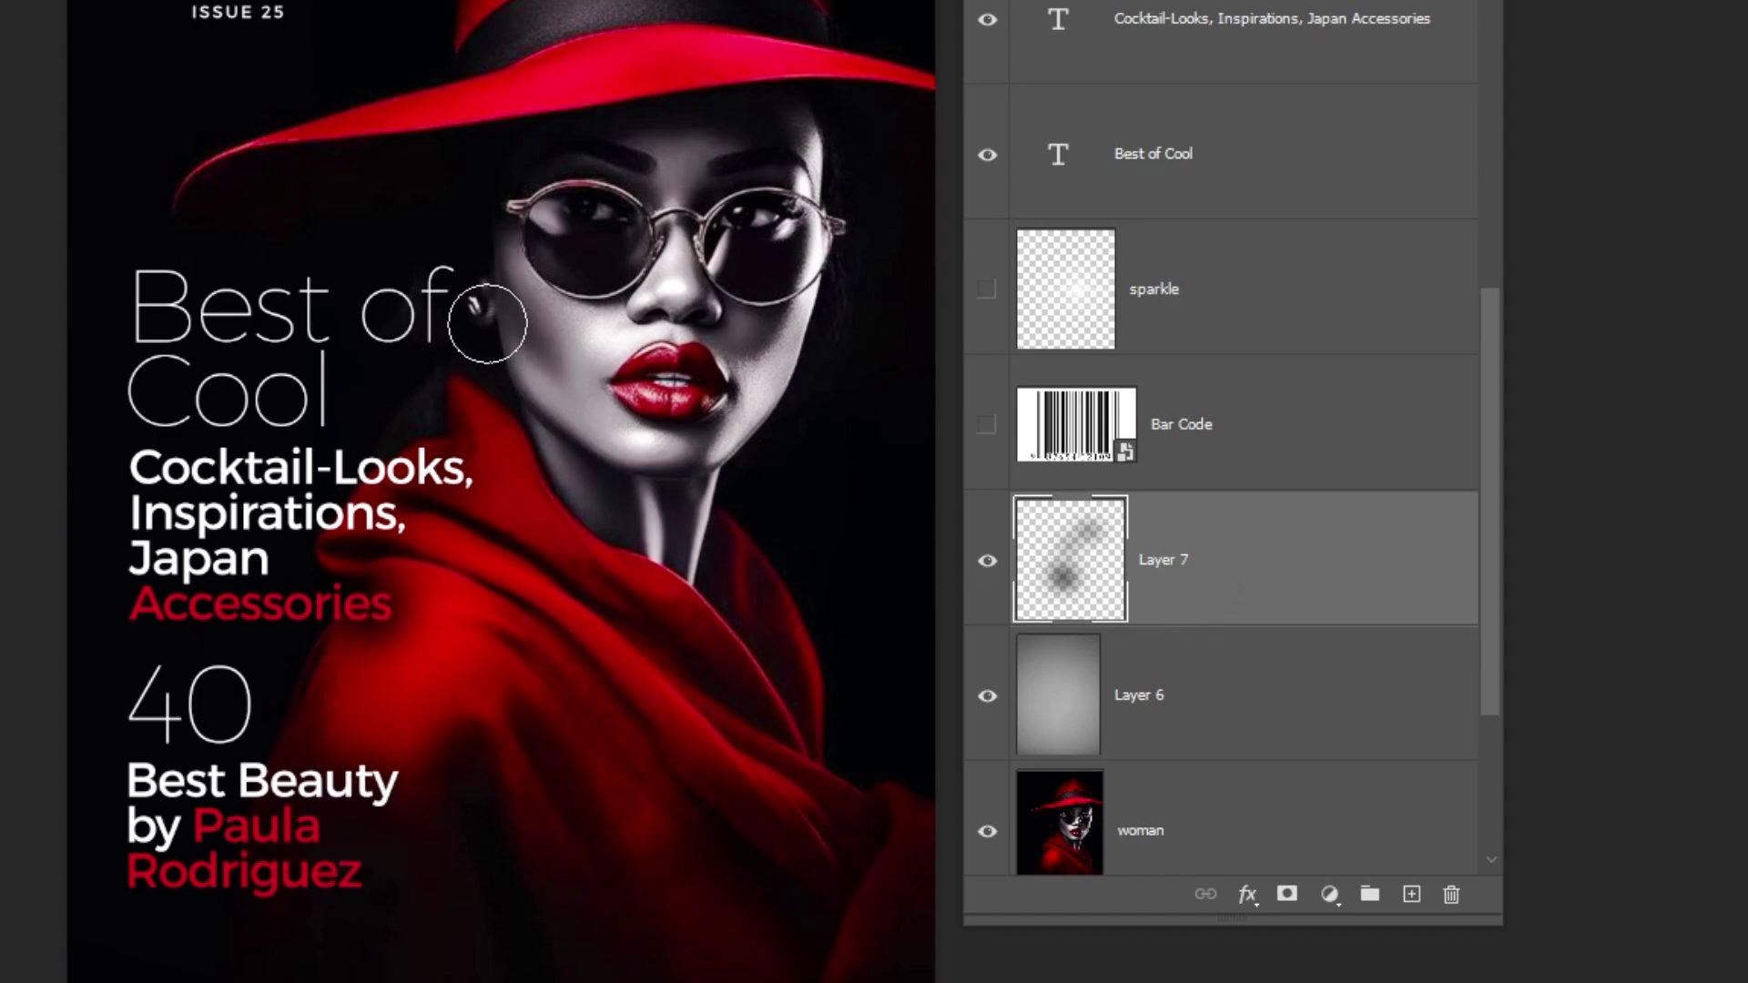
On new Layer 8, dab black with a smaller brush over the earring highlight beside 'Best of'.
left_click(1412, 894)
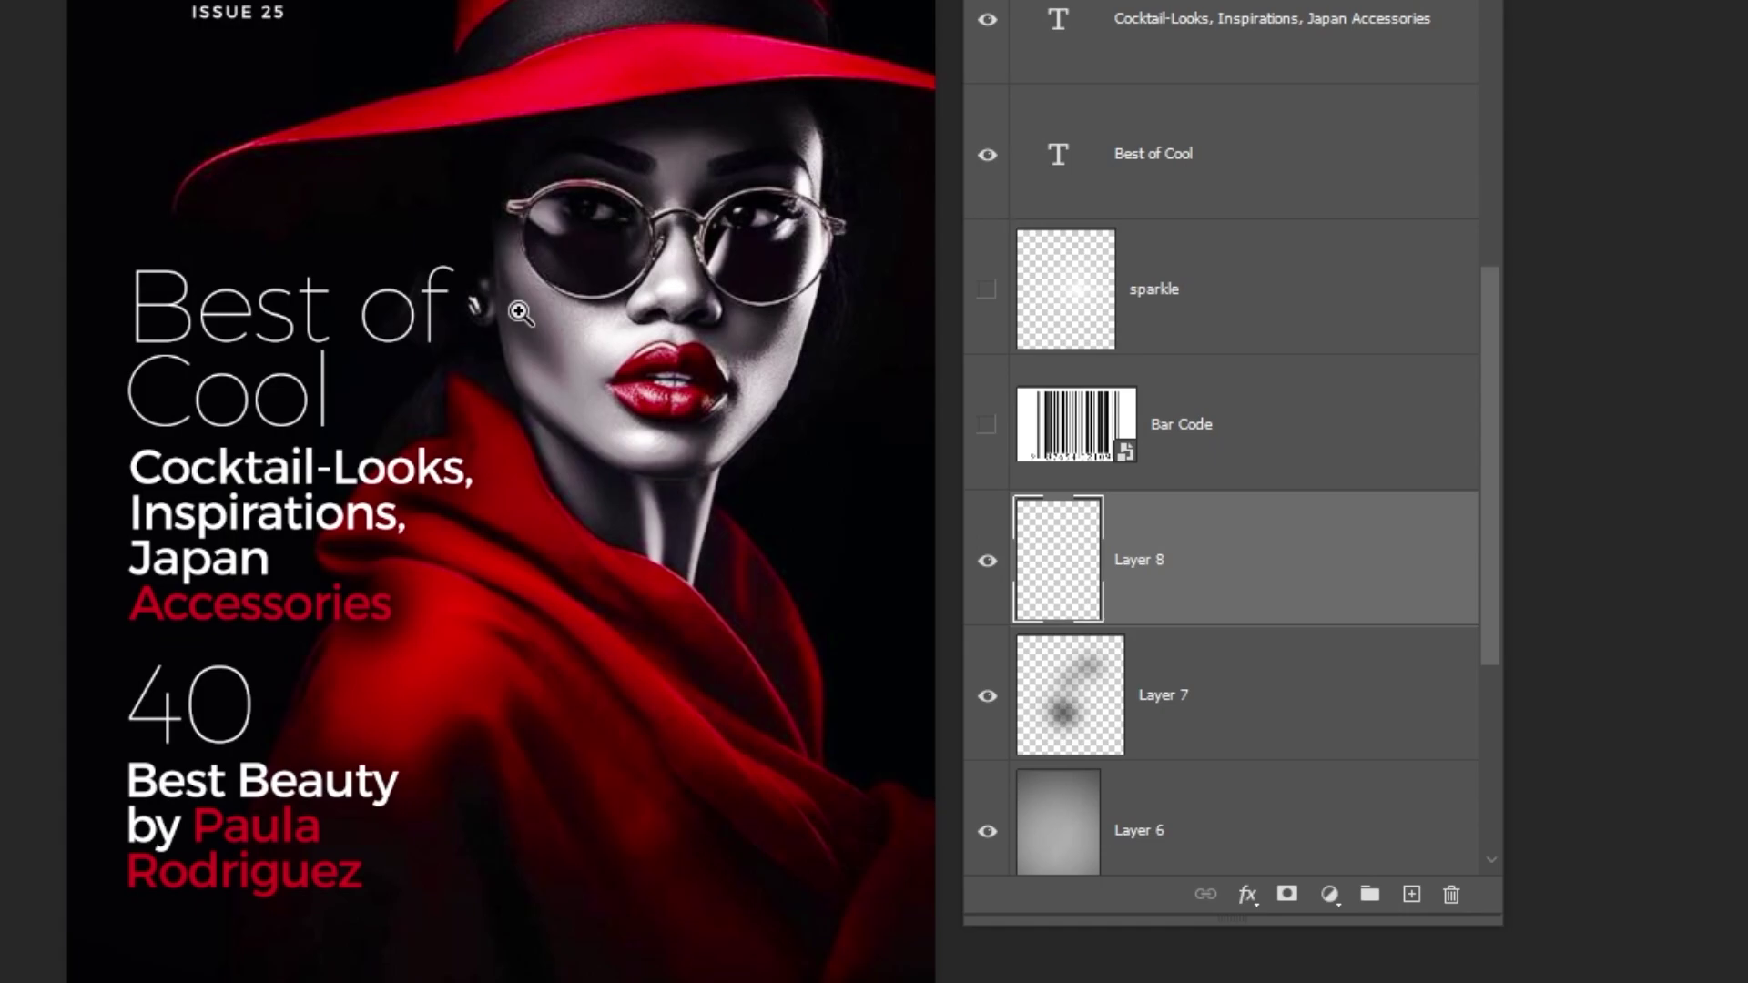
left_click_drag(520, 311, 642, 329)
key("bracketleft")
key("bracketleft")
key("bracketleft")
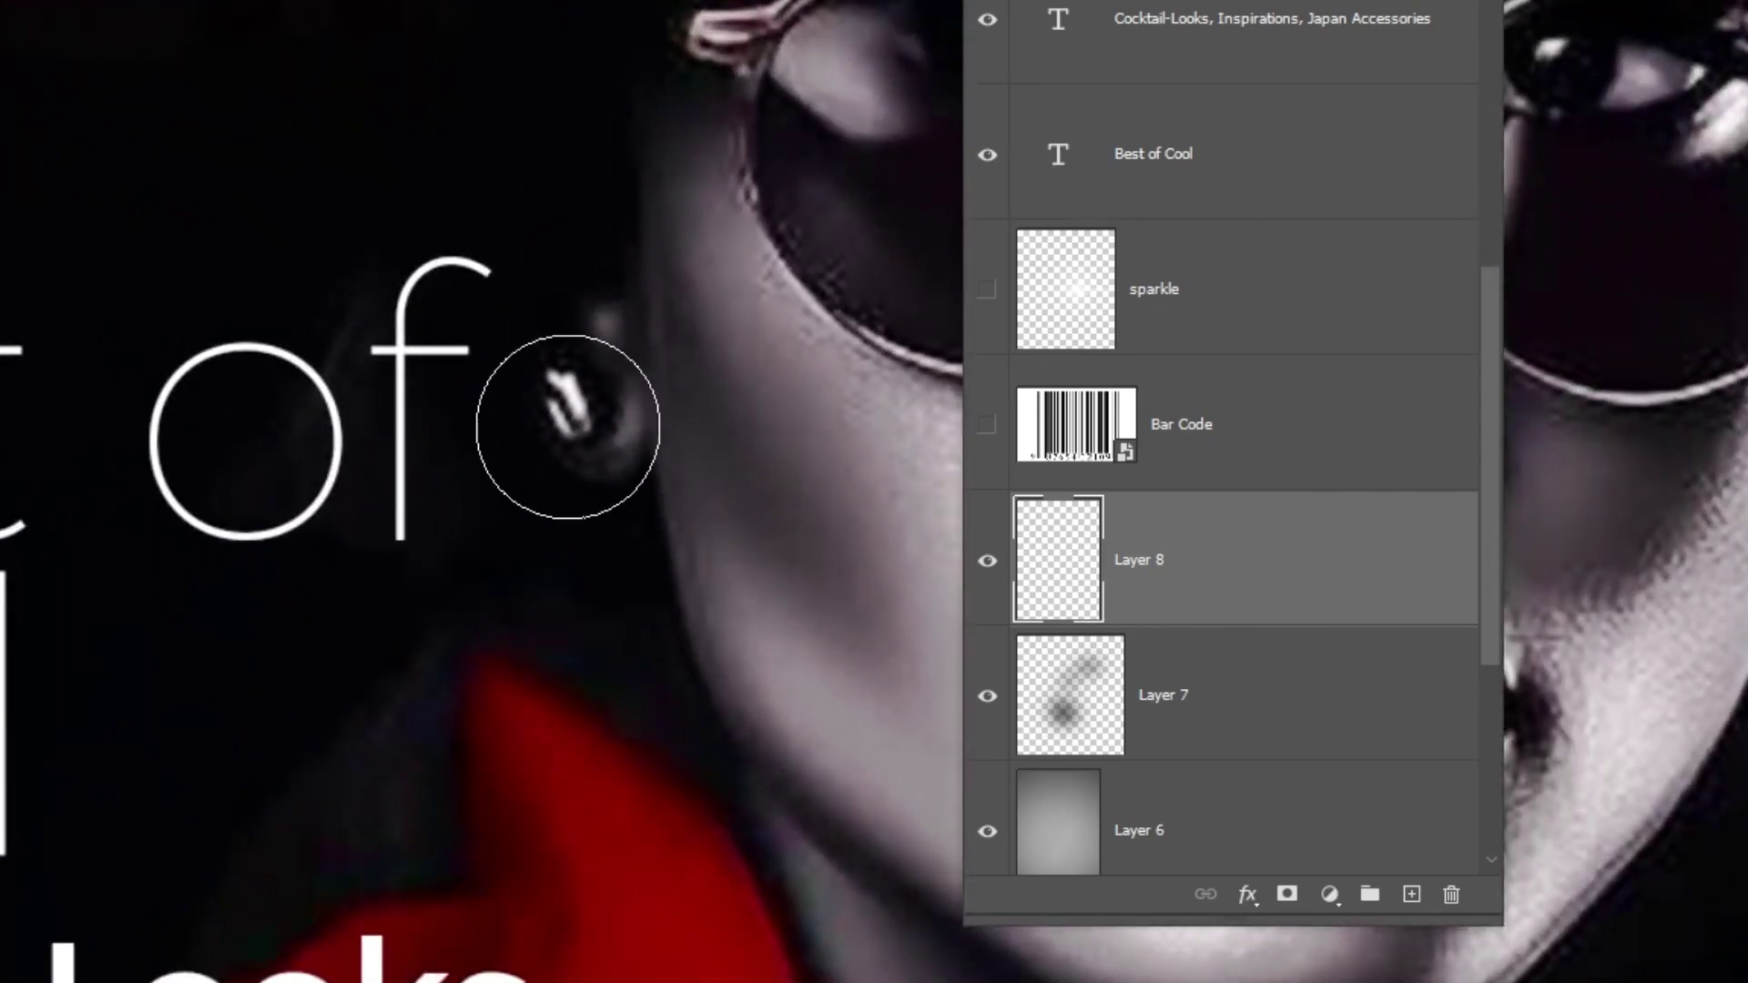
left_click(563, 412)
left_click_drag(564, 412, 560, 396)
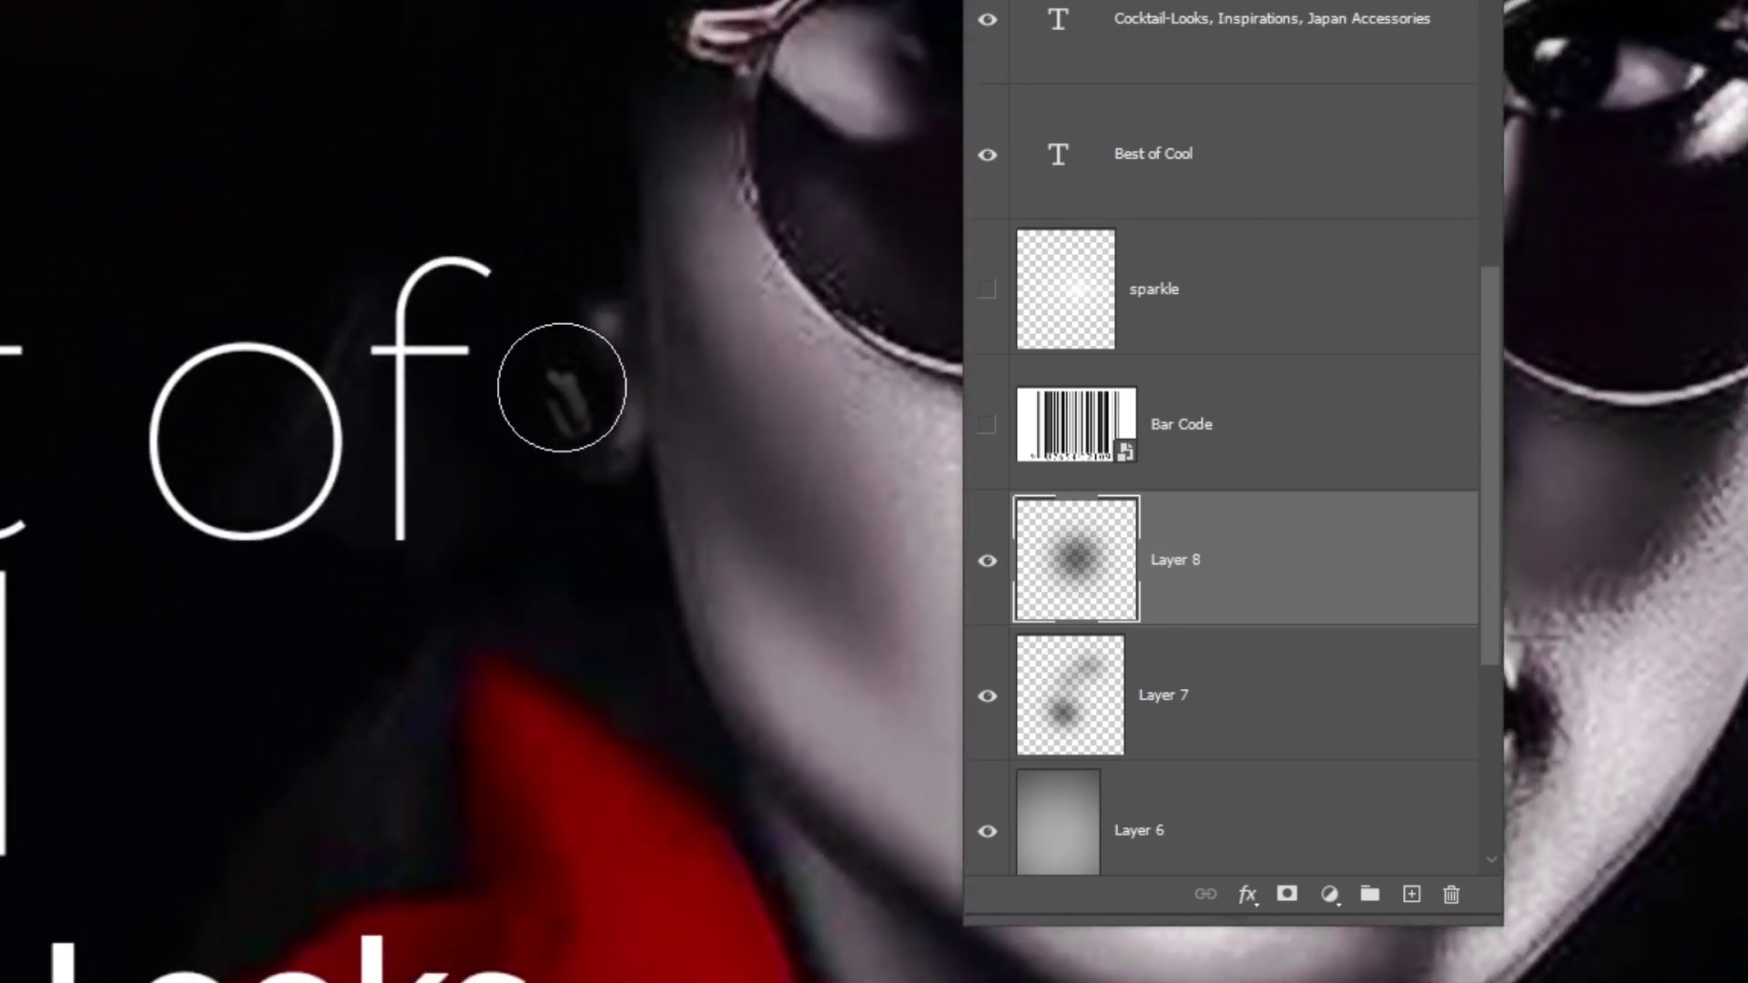
left_click(554, 423)
left_click(542, 463)
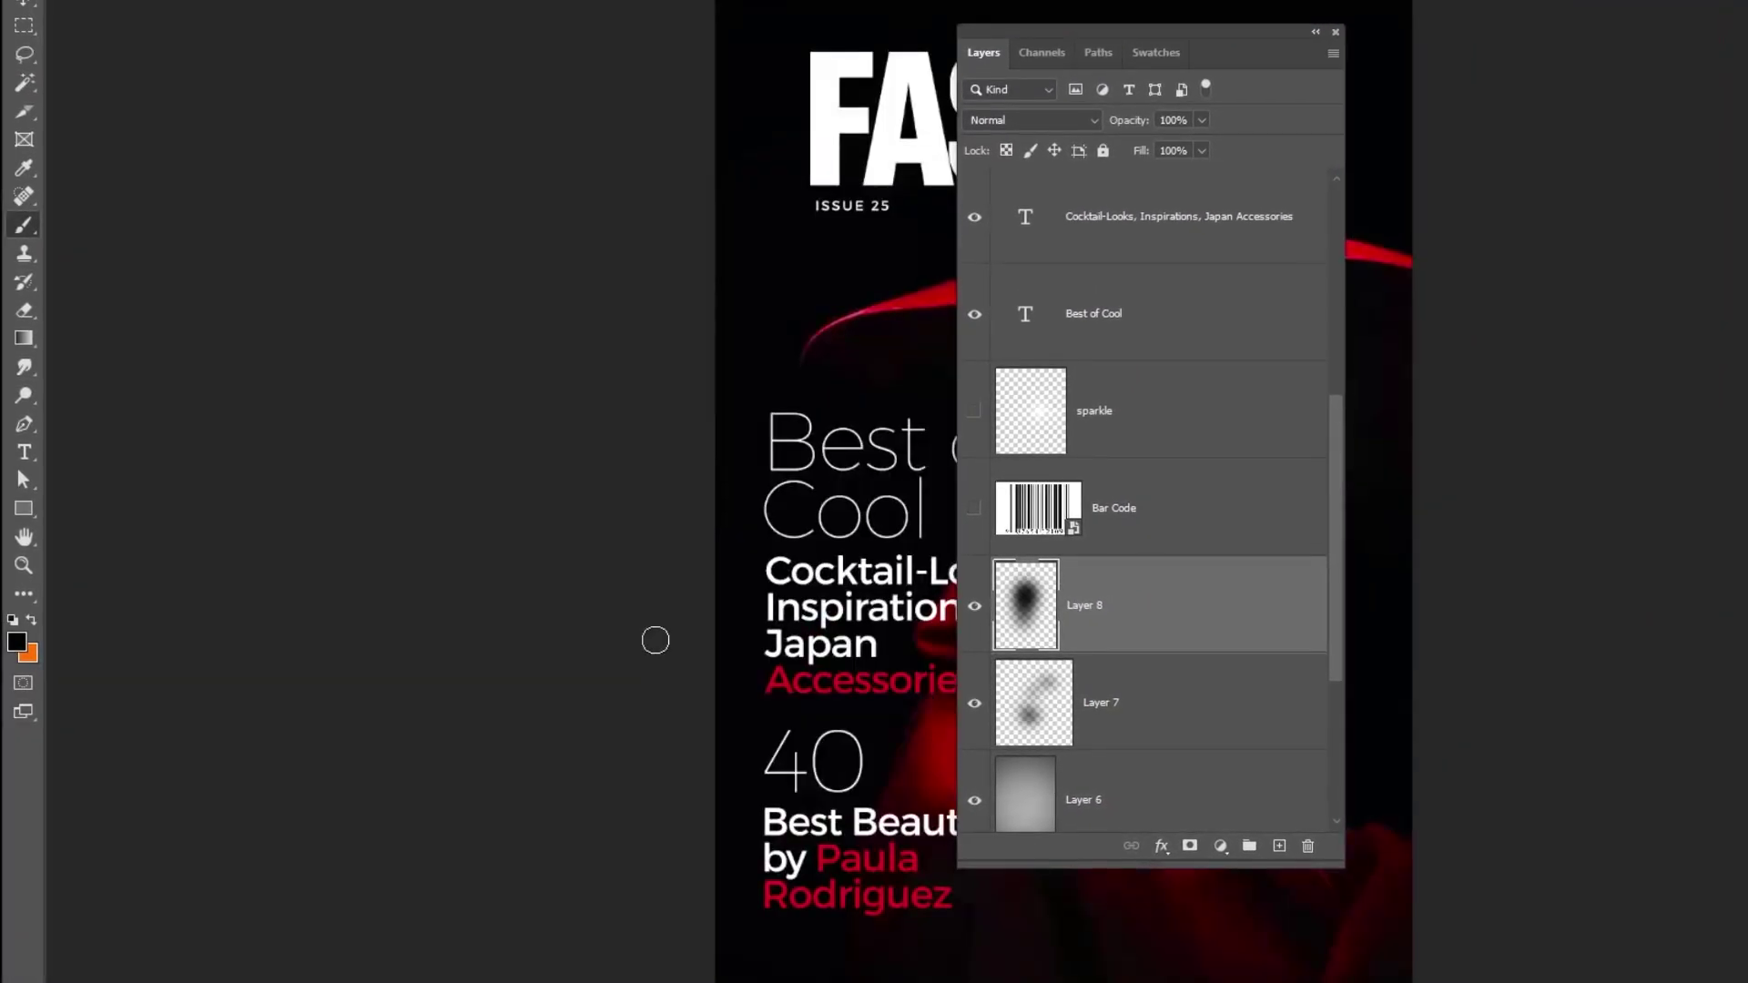
left_click_drag(747, 508, 223, 507)
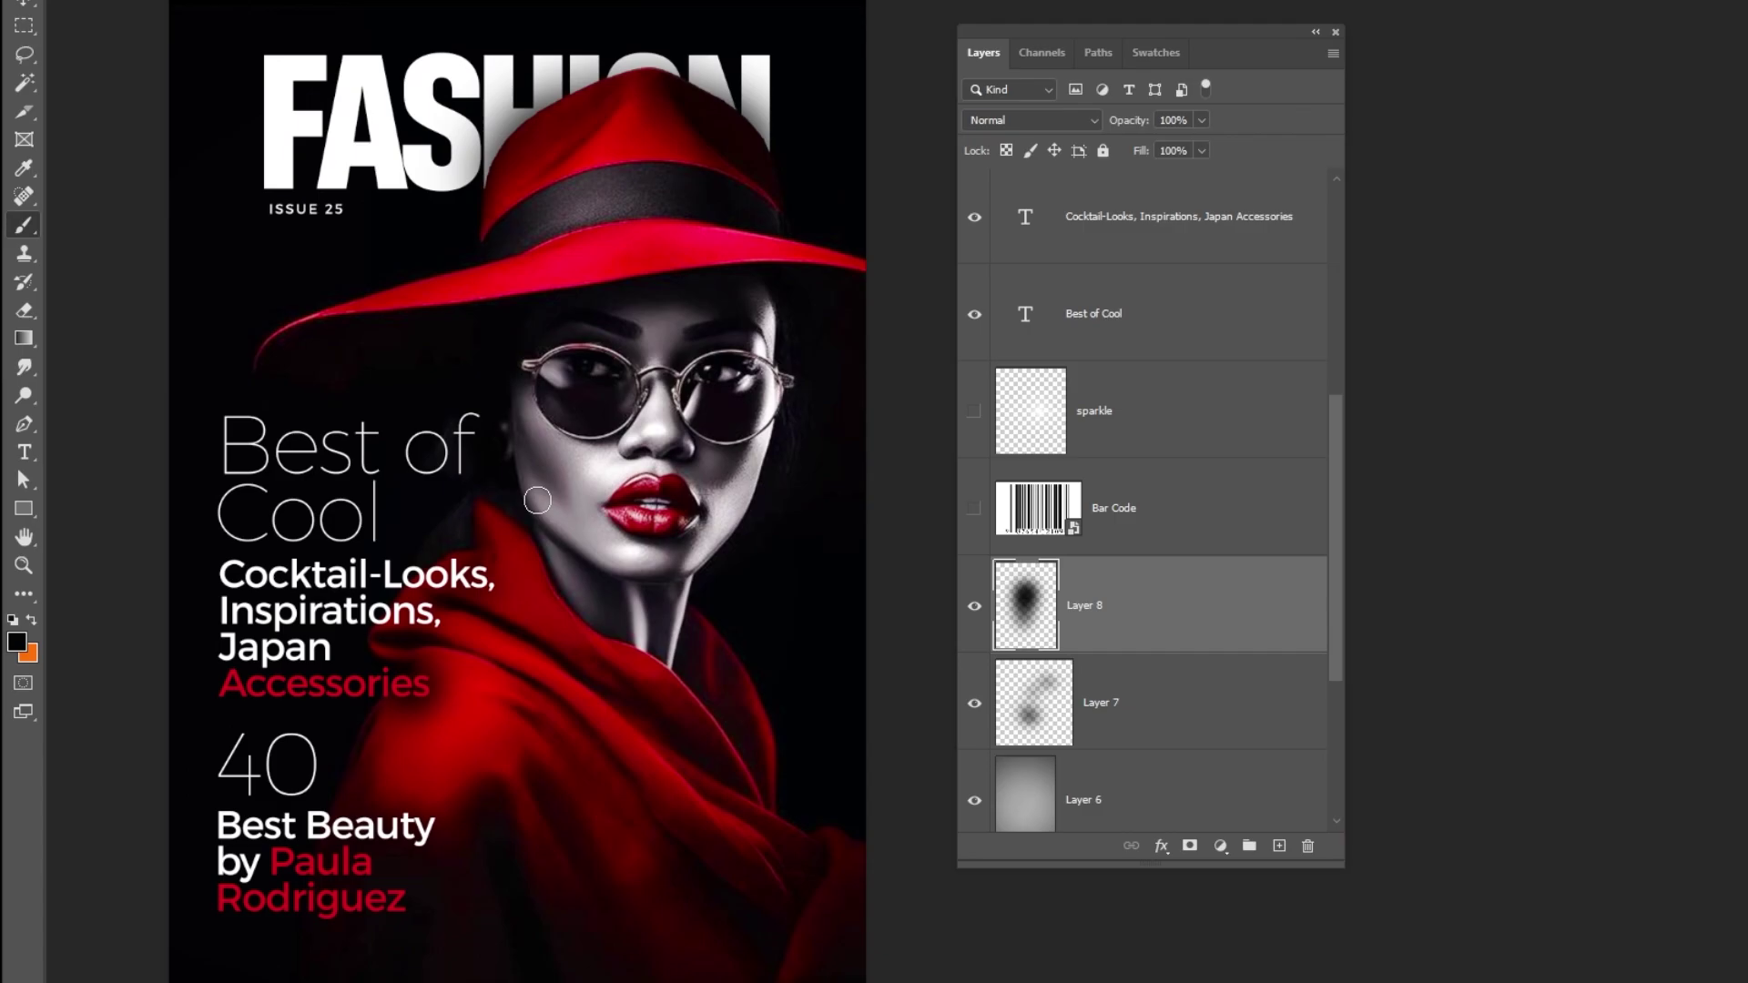
Make the Bar Code and sparkle layers visible, with the sparkle layer selected.
left_click(976, 515)
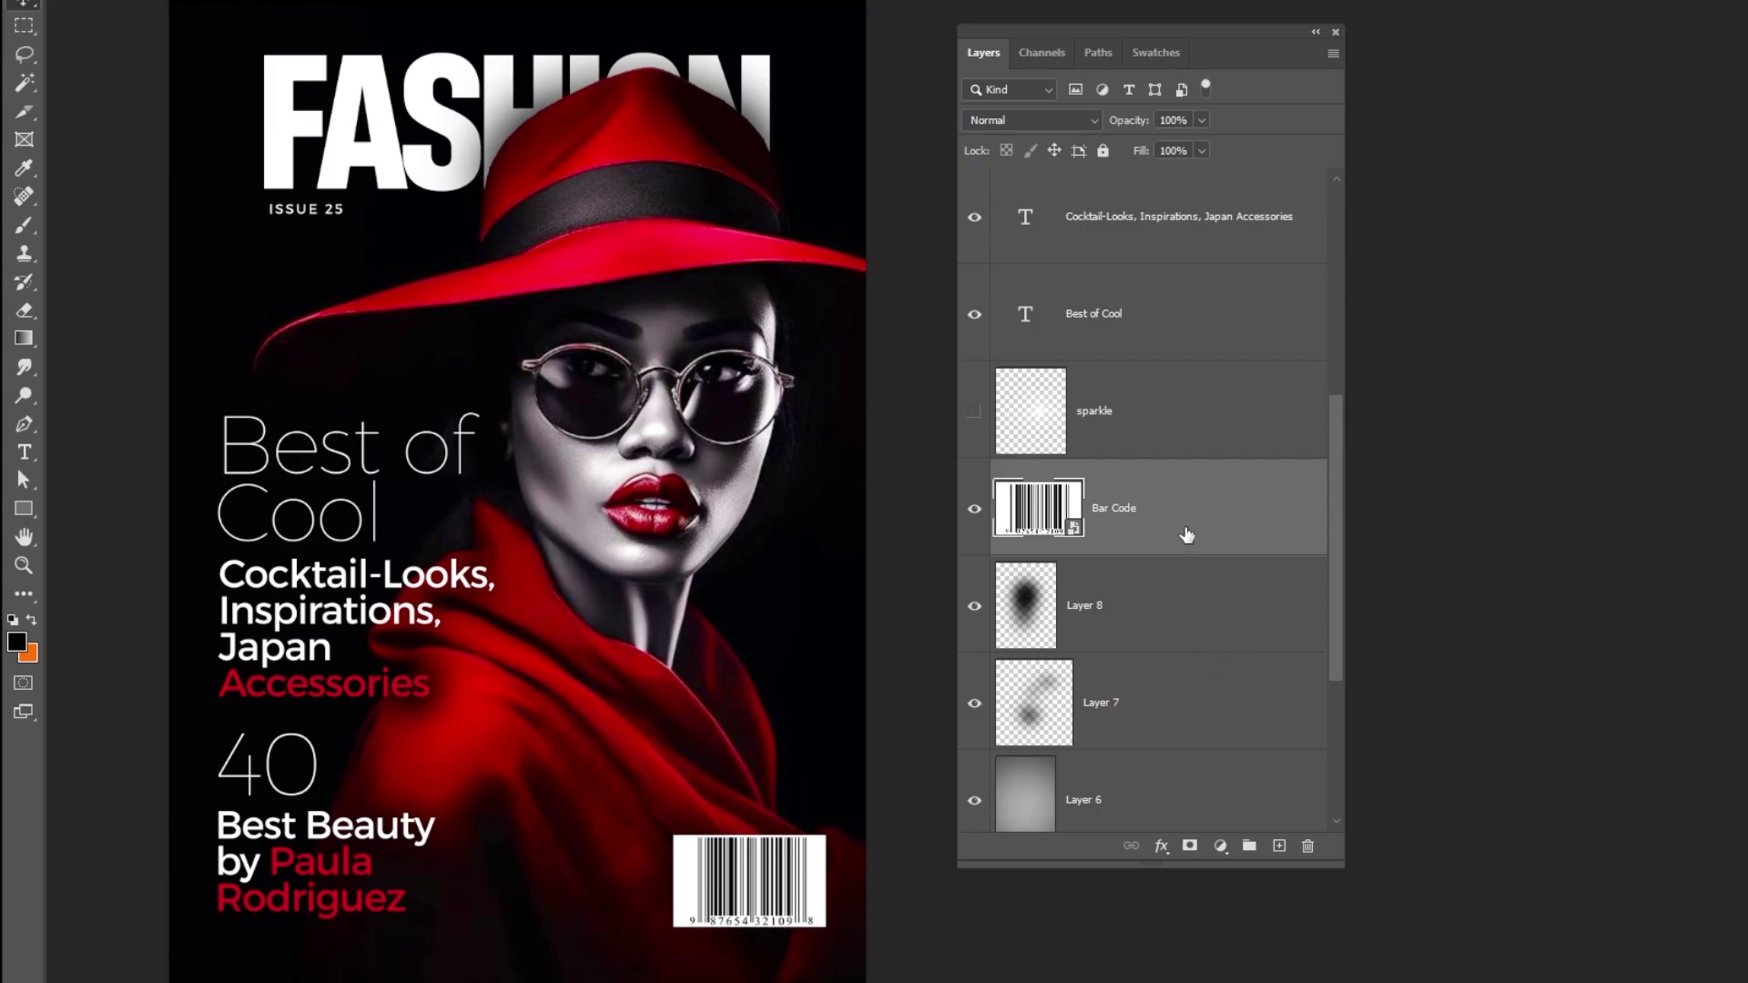
left_click(1168, 426)
left_click(974, 411)
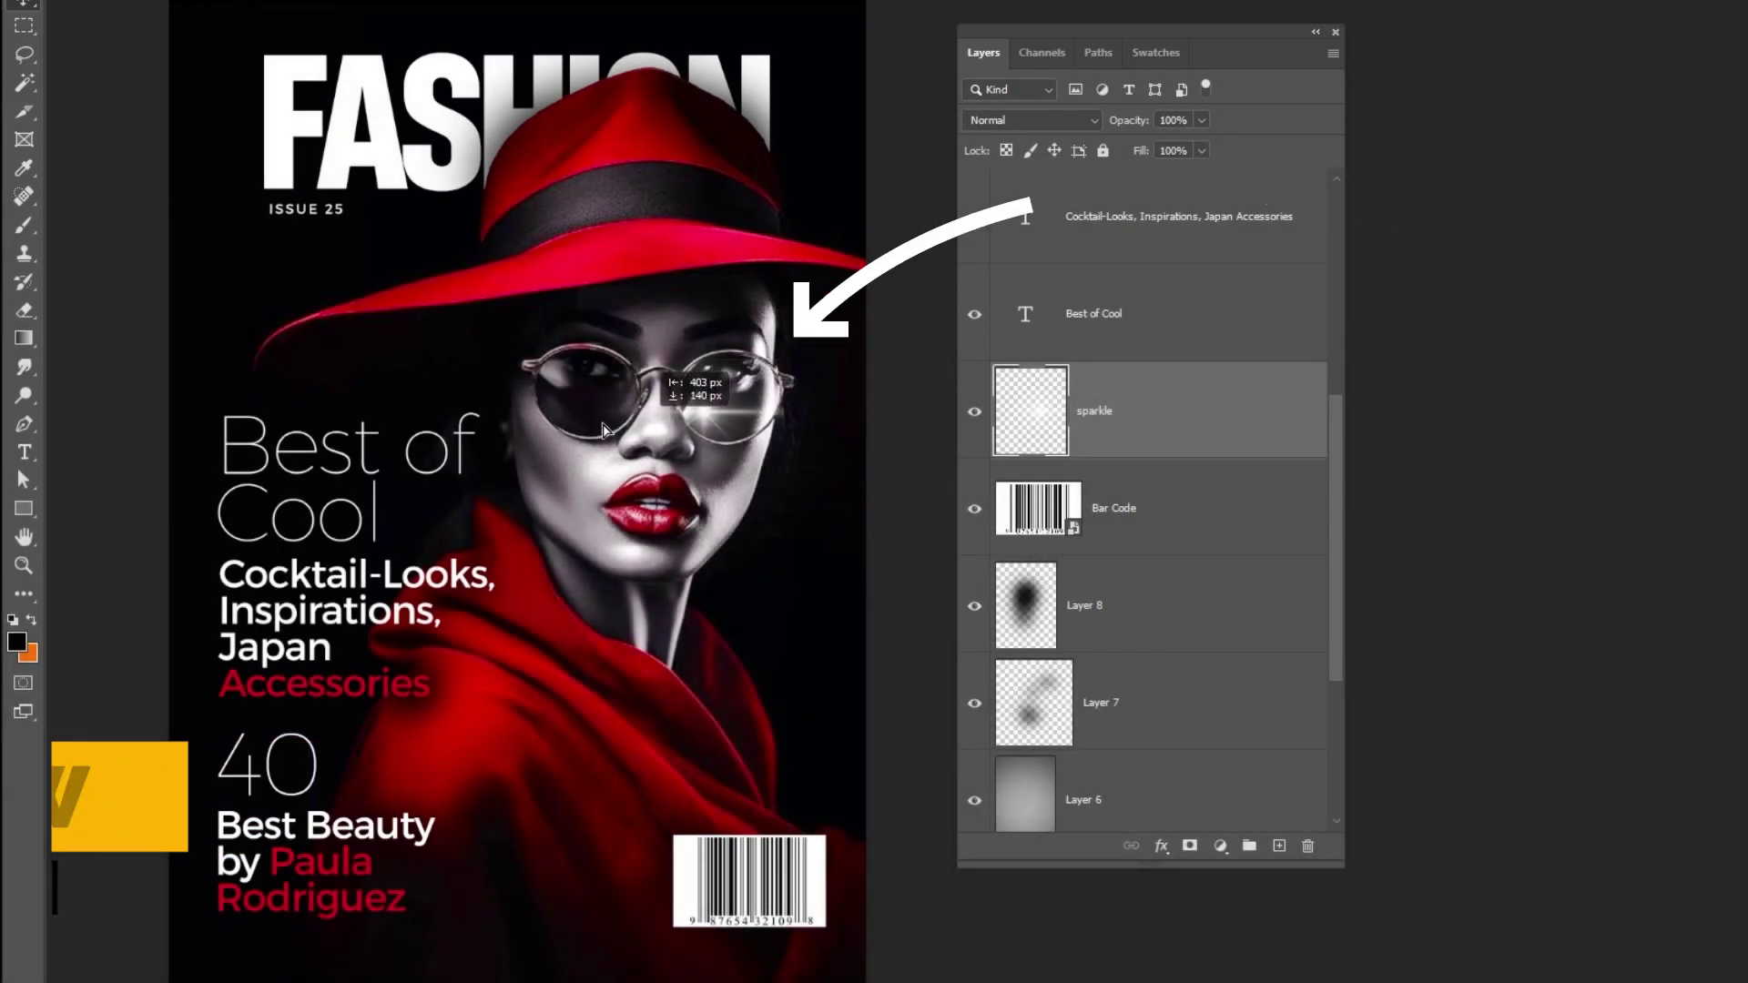
Move the sparkle slightly right onto the sunglasses' right rim with the Move tool.
mouse_move(792, 393)
left_mouse_down()
mouse_move(335, 417)
mouse_move(820, 388)
left_mouse_up()
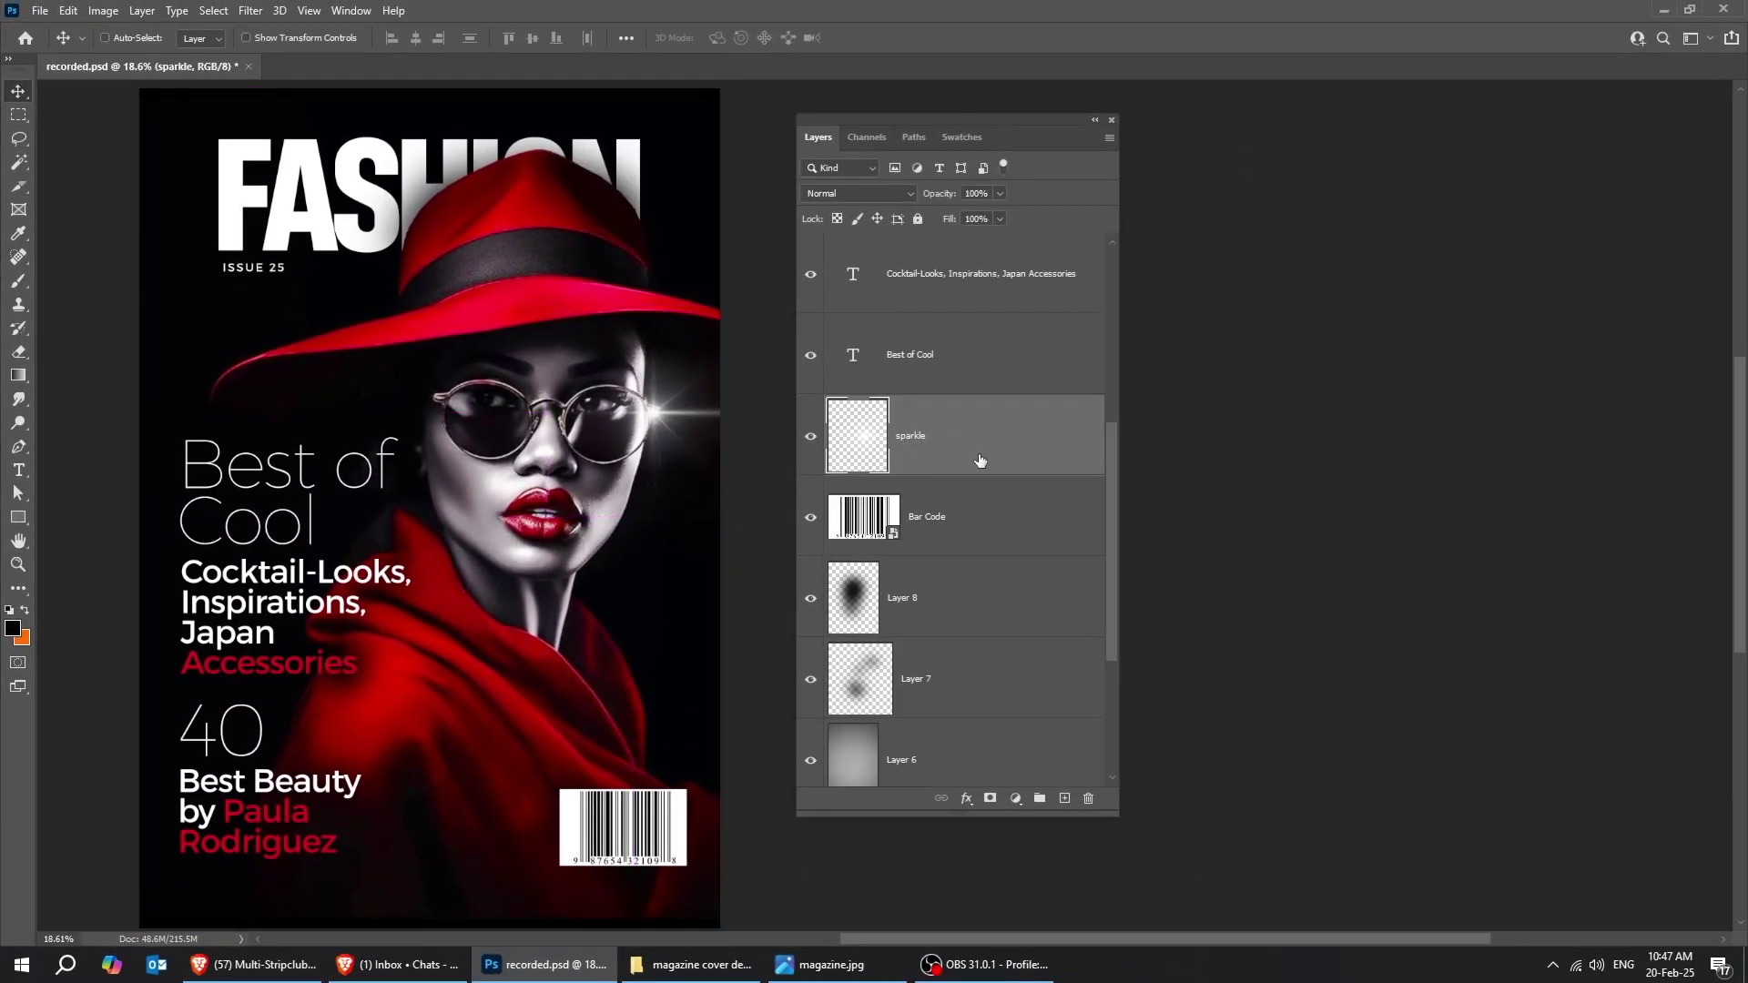